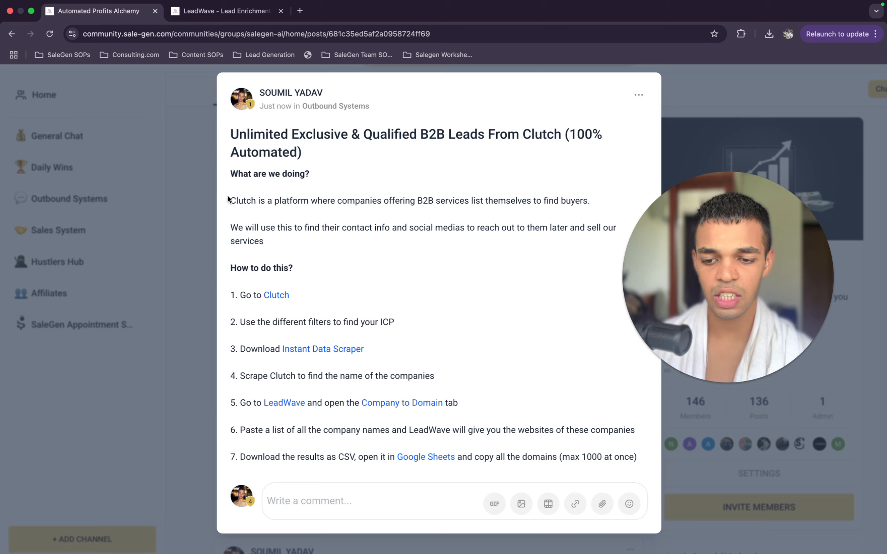
# Search the web for "clutch" in a new tab and open the Clutch website.
pyautogui.moveTo(227, 198); pyautogui.dragTo(257, 200)
pyautogui.click(300, 11)
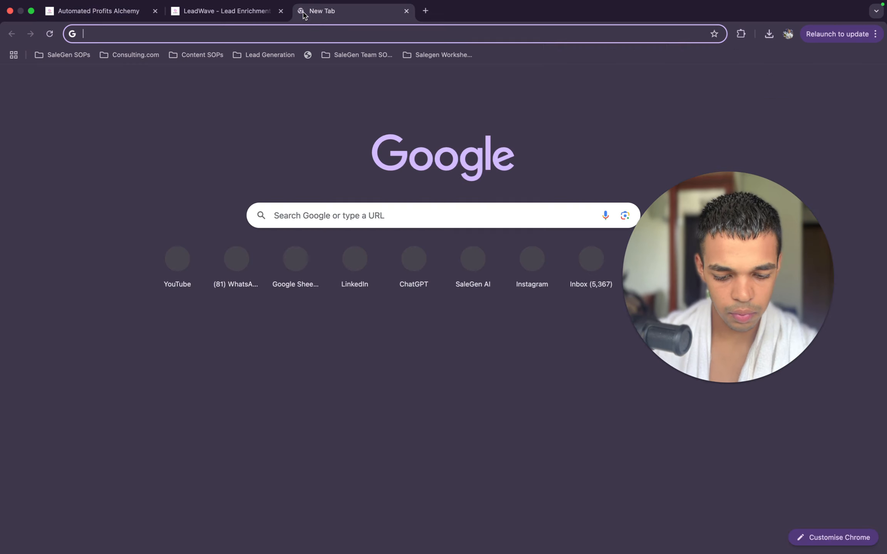
pyautogui.write('clutch')
pyautogui.press('Return')
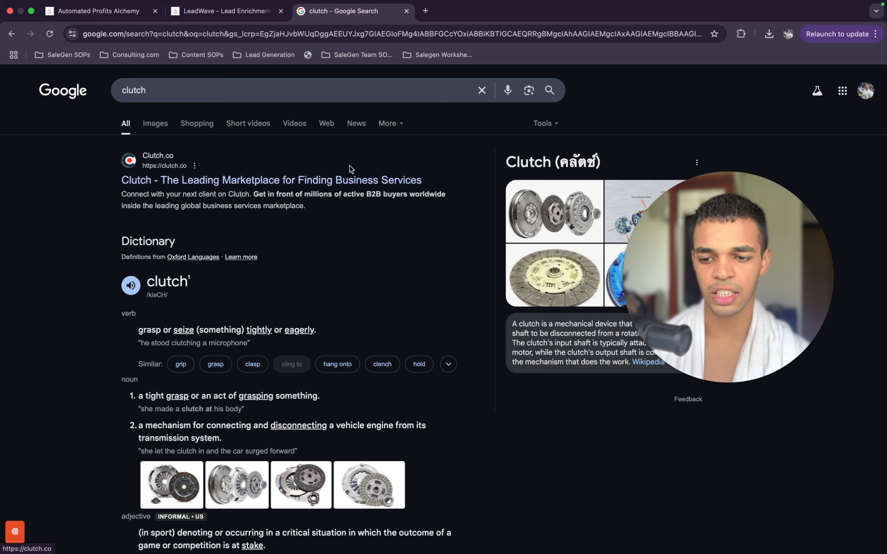
pyautogui.click(347, 179)
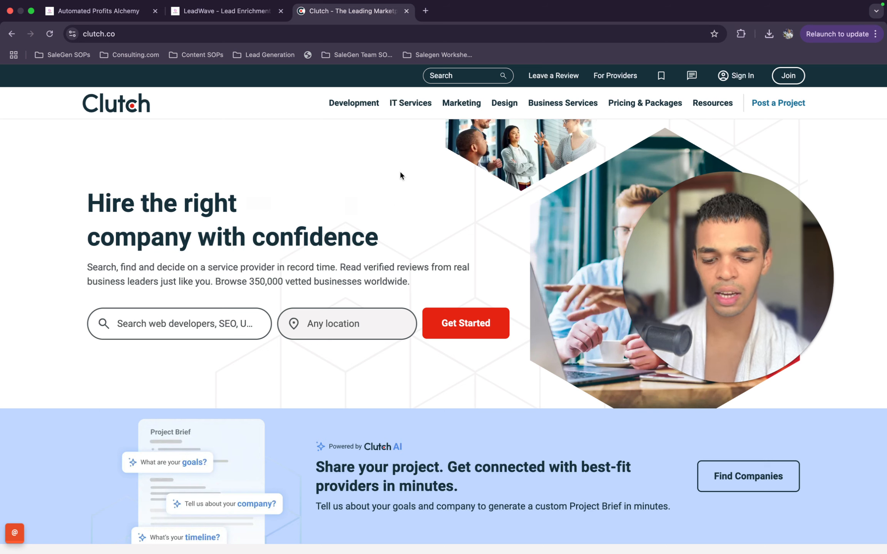
# Open Clutch's Content Marketing category and look through its list of agencies.
pyautogui.moveTo(462, 103)
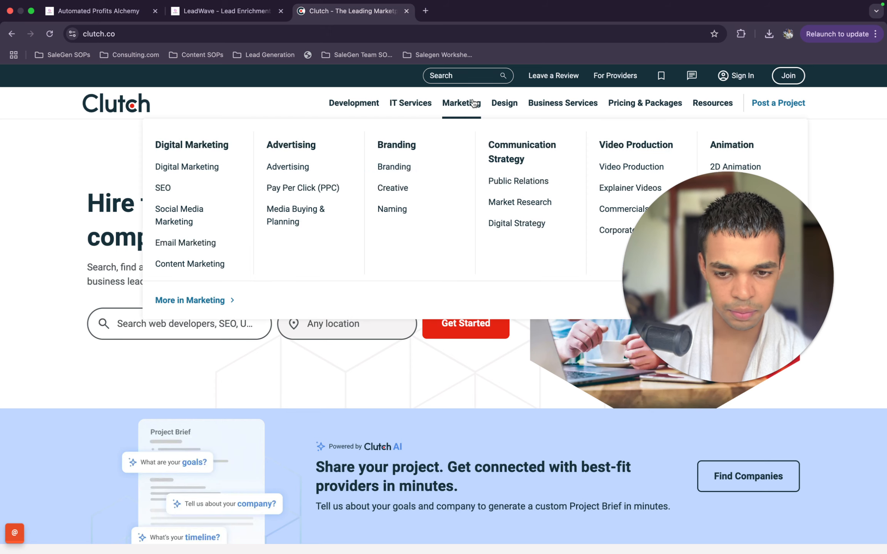
pyautogui.click(214, 262)
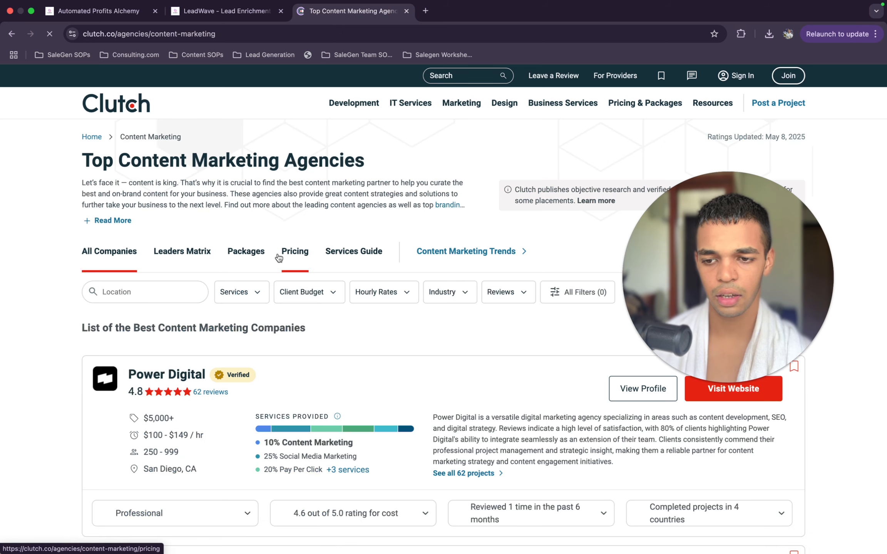
pyautogui.scroll(-1, 427, 343)
pyautogui.scroll(-5, 427, 346)
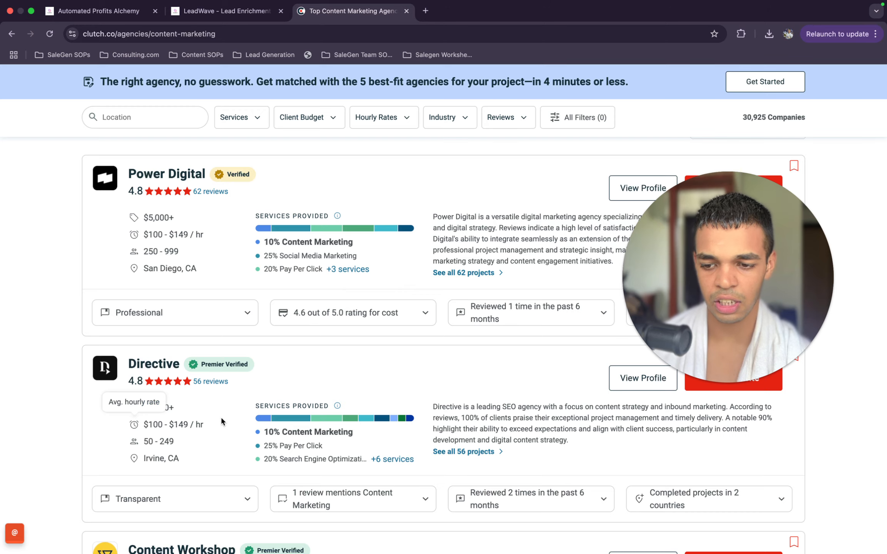
pyautogui.scroll(-8, 221, 418)
pyautogui.scroll(14, 221, 418)
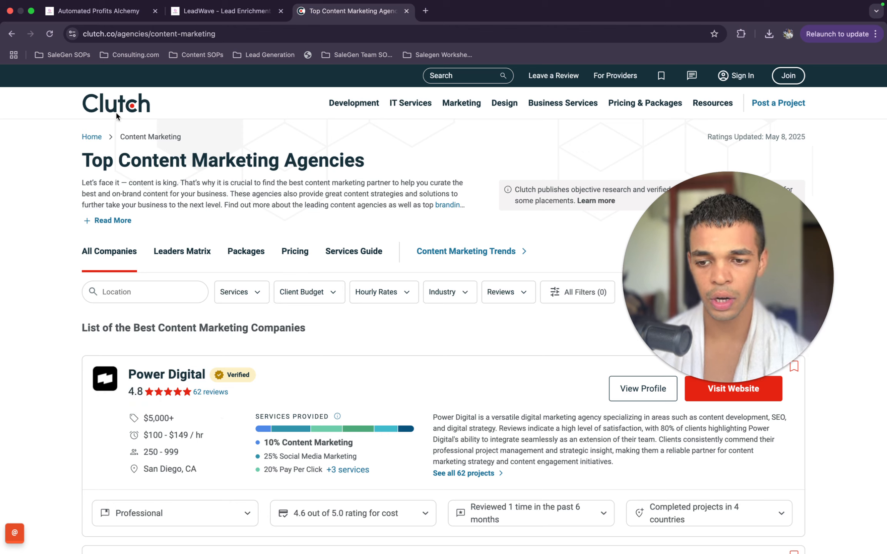
# Return to the guide post and search the web for "traffic secrets" in a new tab.
pyautogui.click(114, 14)
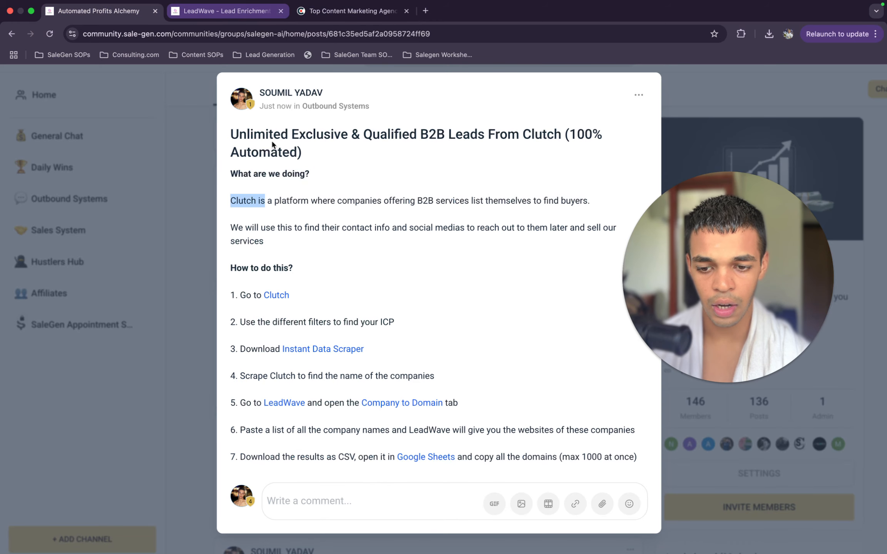
pyautogui.click(311, 282)
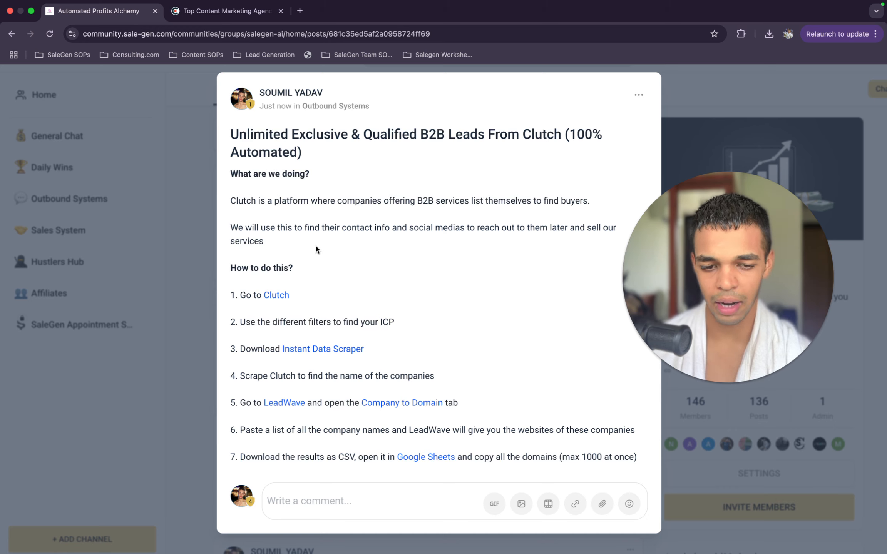
pyautogui.click(301, 11)
pyautogui.write('trafi')
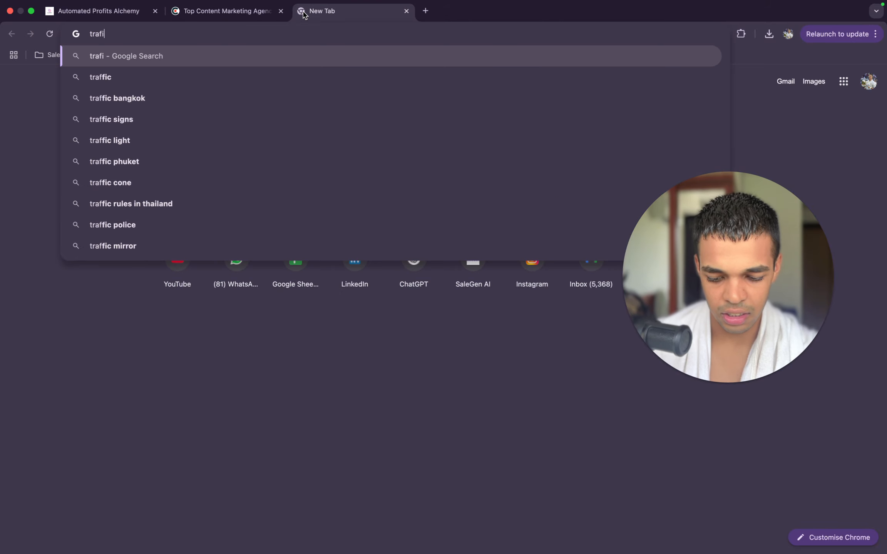
pyautogui.press('BackSpace')
pyautogui.write('fic ')
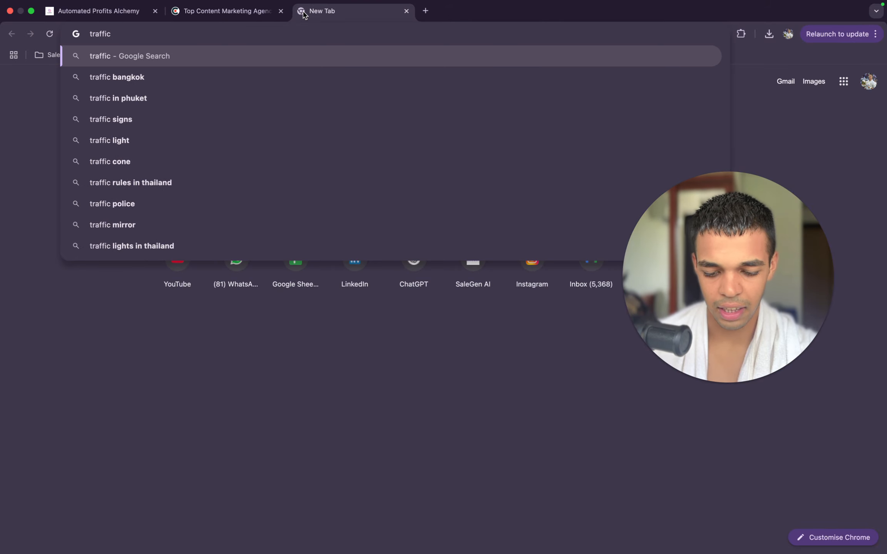
pyautogui.write('secrets')
pyautogui.press('Return')
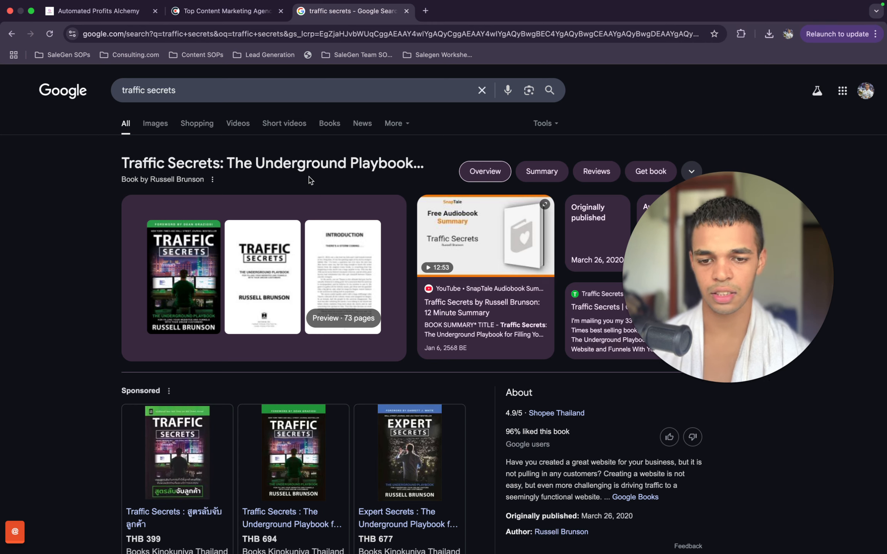
# Search the web for "clickfunnels" and close the search tab.
pyautogui.tripleClick(257, 91)
pyautogui.write('clickf')
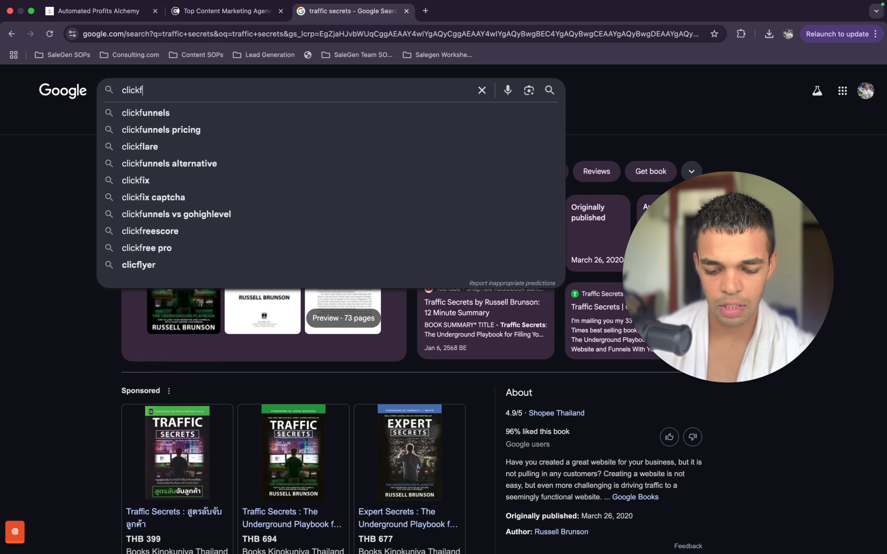
pyautogui.write('unnels')
pyautogui.press('Return')
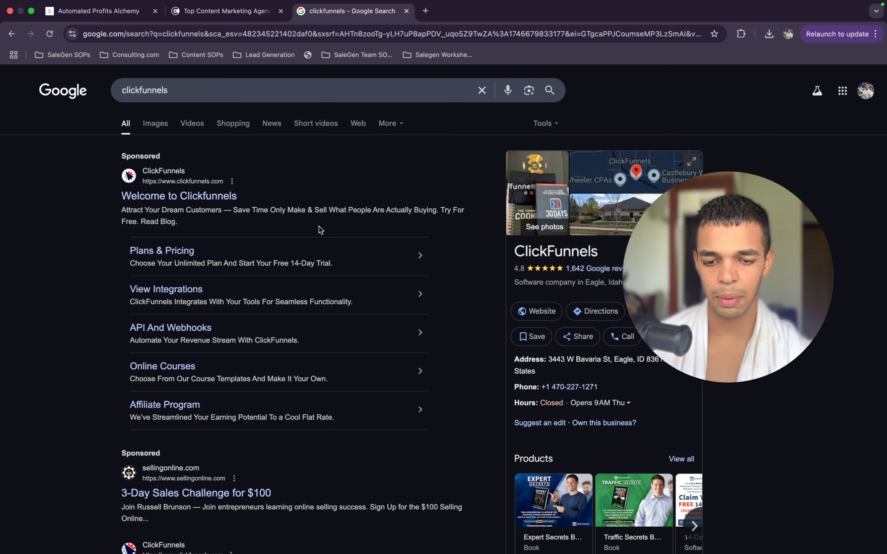
pyautogui.press('super+w')
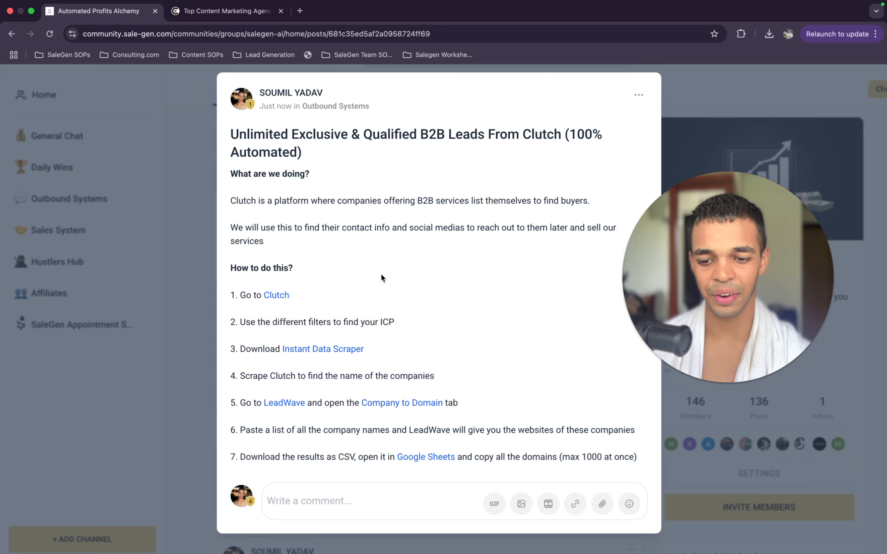
# Open Clutch from the link in the guide post and close the old Content Marketing agencies tab.
pyautogui.scroll(-1, 381, 273)
pyautogui.scroll(1, 380, 273)
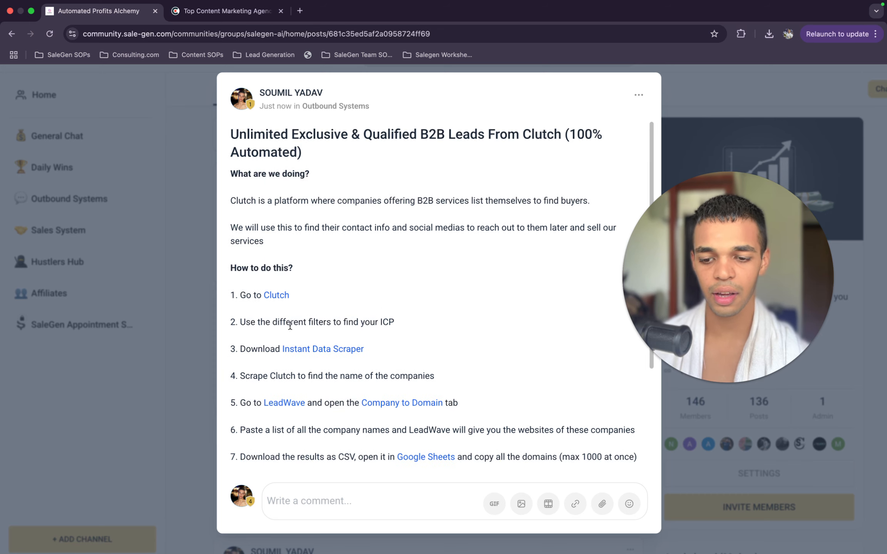
pyautogui.click(277, 296)
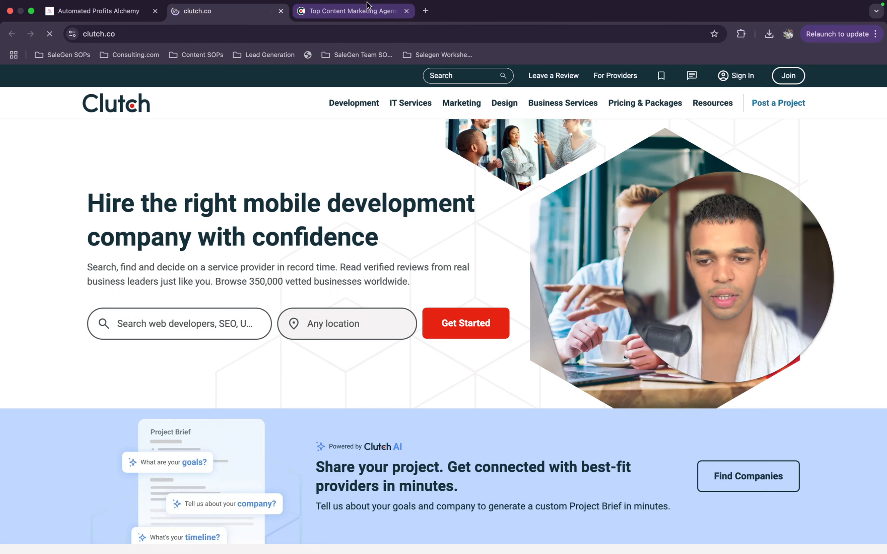
pyautogui.click(406, 11)
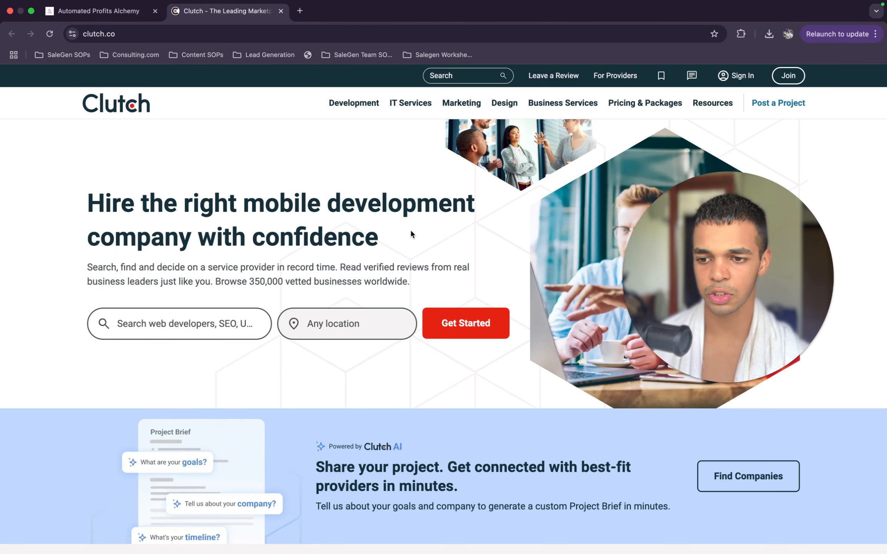
# Review the guide post's instruction on using filters to find the ICP and return to the Clutch site.
pyautogui.click(137, 18)
pyautogui.moveTo(251, 322); pyautogui.dragTo(466, 325)
pyautogui.click(467, 322)
pyautogui.click(257, 16)
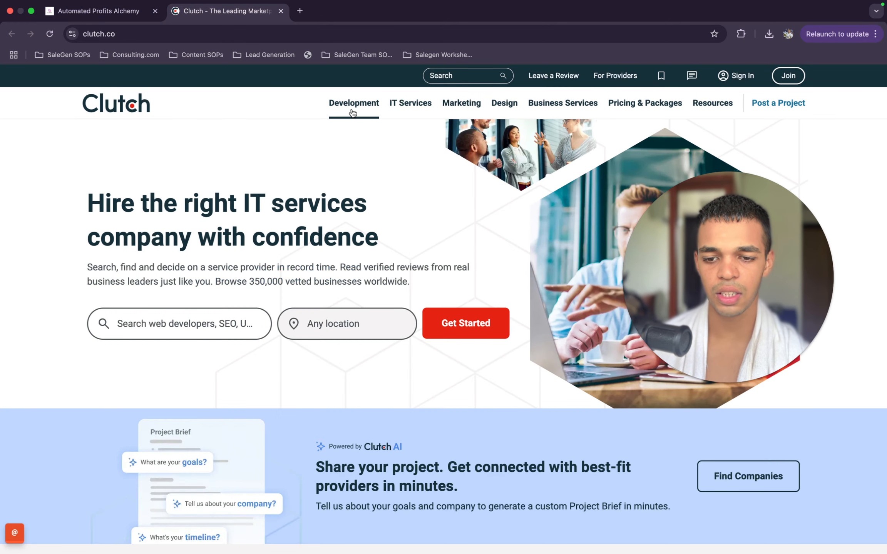
# Browse Clutch's Development, IT Services and Marketing categories and open the SEO companies list.
pyautogui.moveTo(353, 113)
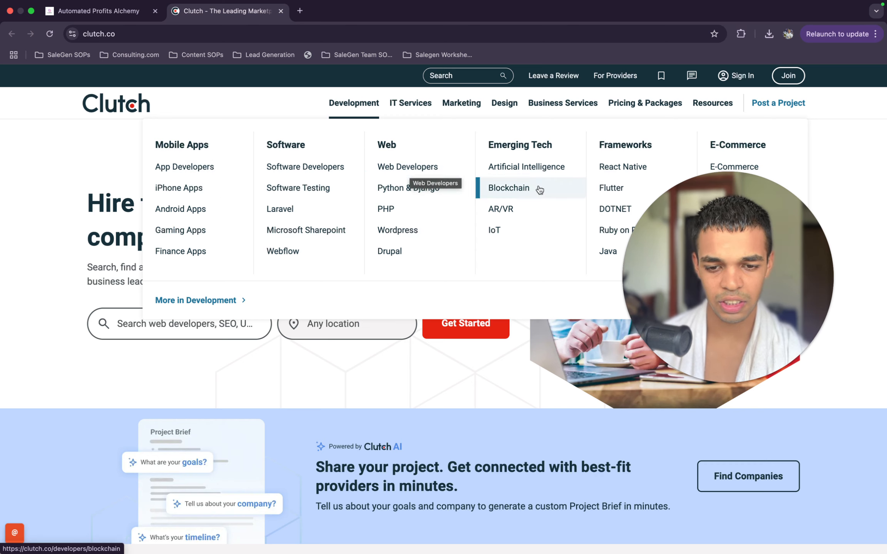
pyautogui.click(409, 111)
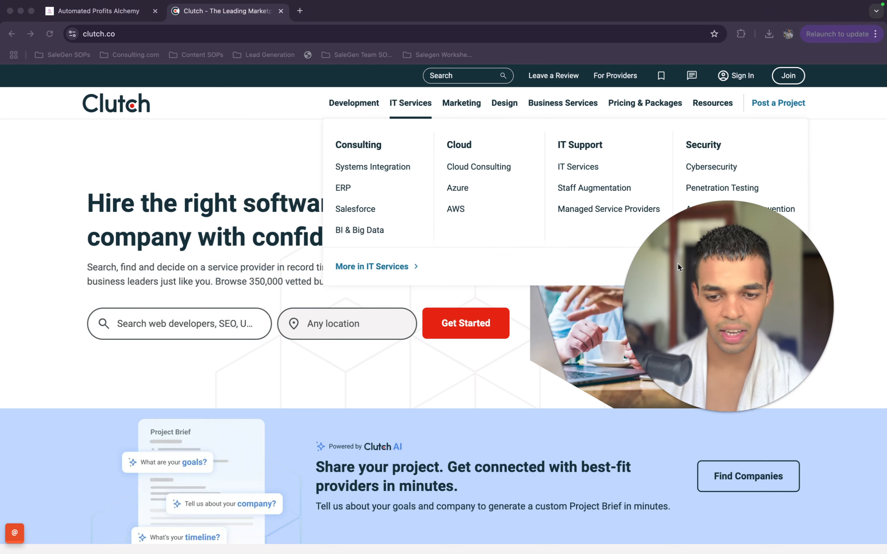
pyautogui.click(465, 109)
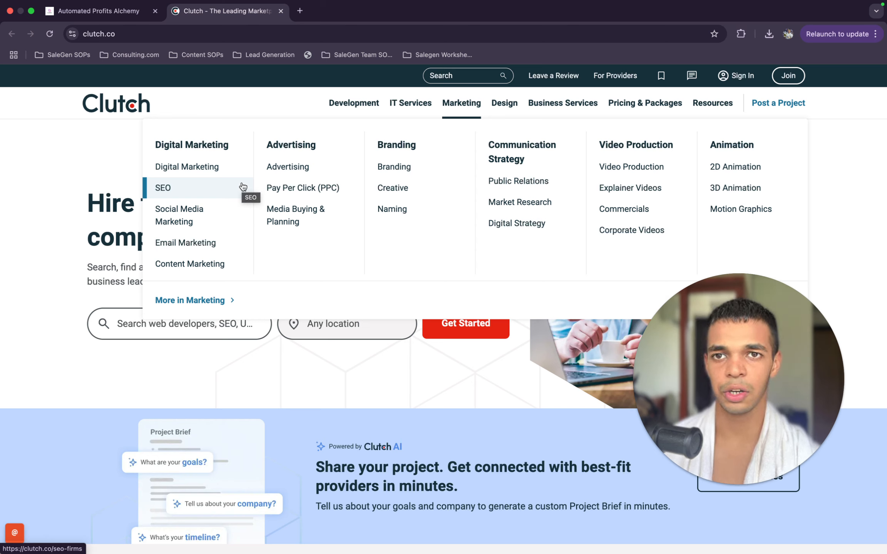
pyautogui.click(195, 194)
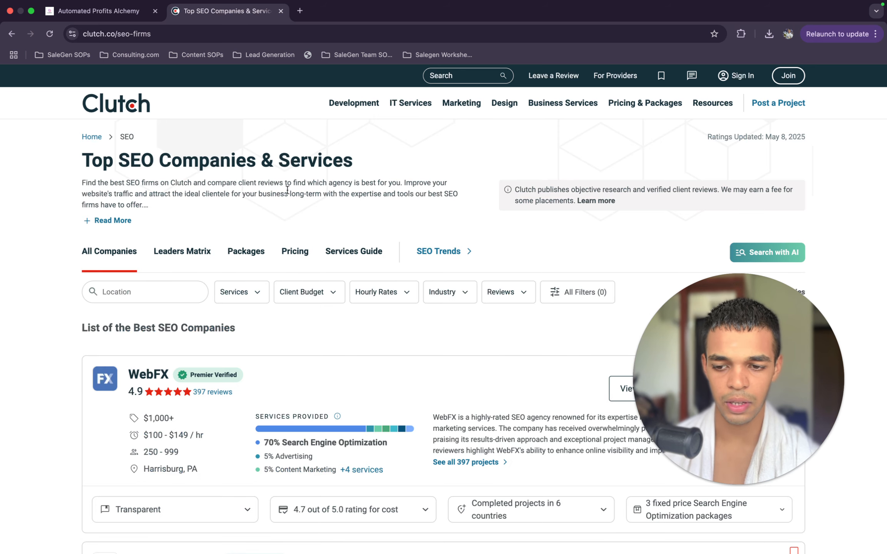
# Open Clutch's list of Content Marketing agencies from the Marketing category.
pyautogui.moveTo(462, 108)
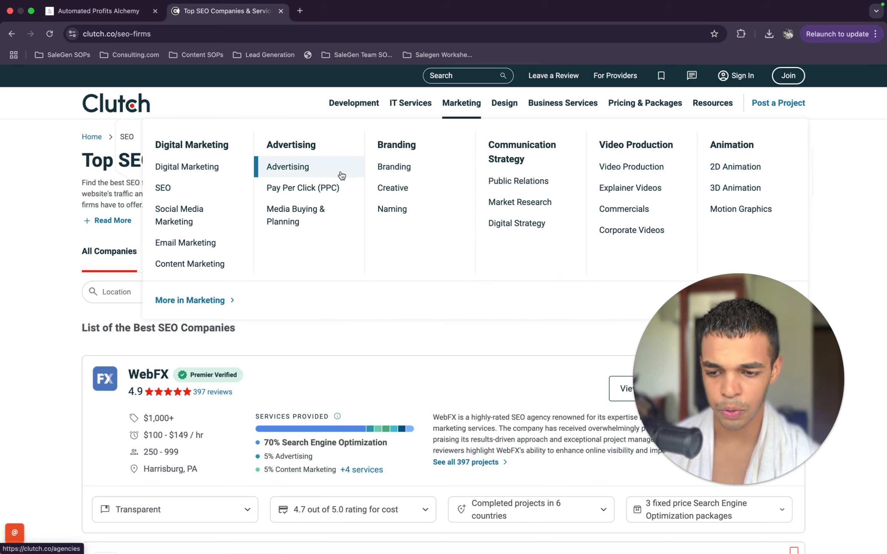
pyautogui.click(227, 267)
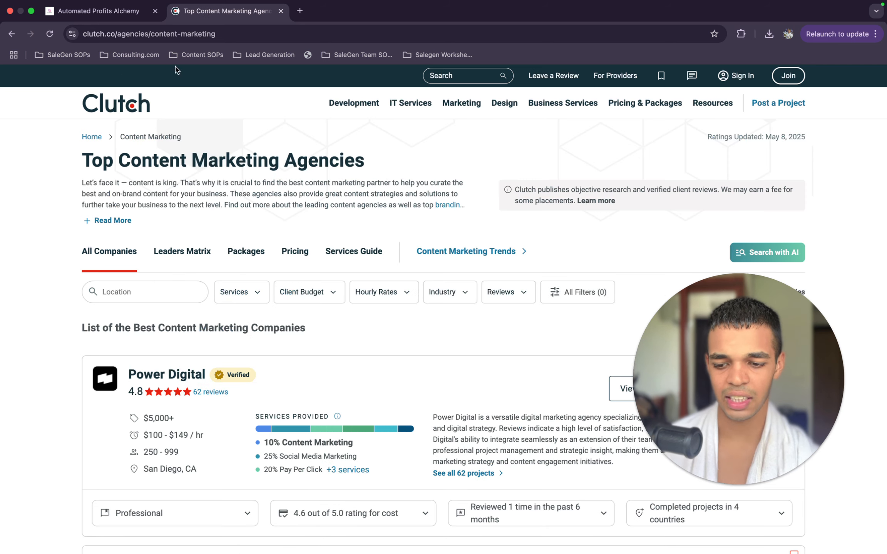
pyautogui.click(115, 13)
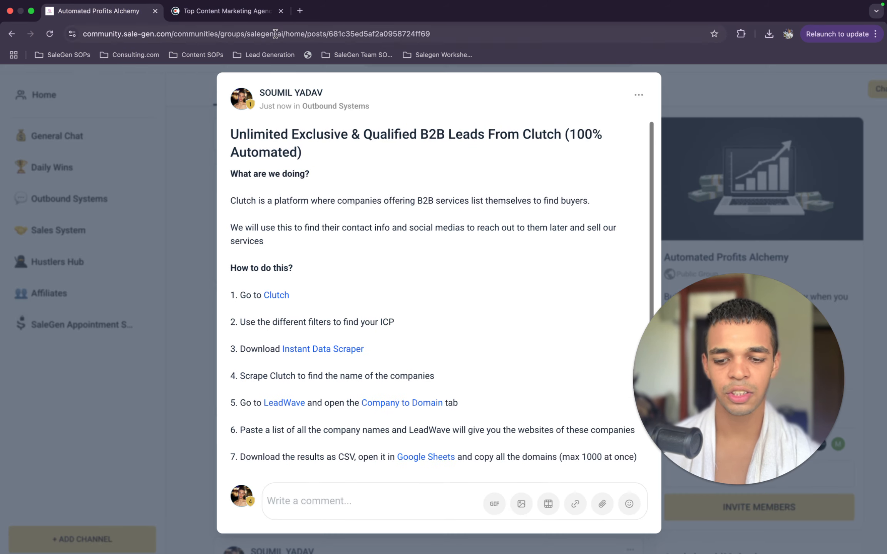
pyautogui.click(252, 13)
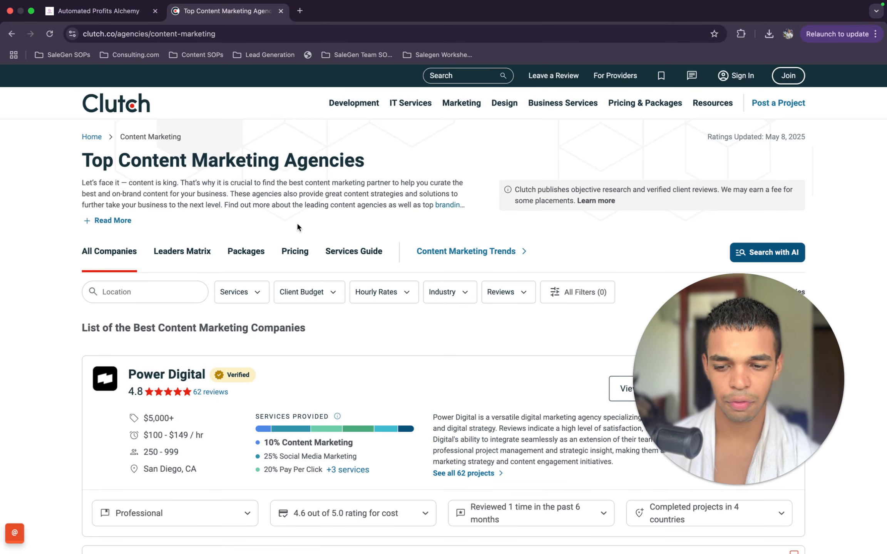
pyautogui.scroll(-4, 296, 231)
pyautogui.scroll(4, 340, 105)
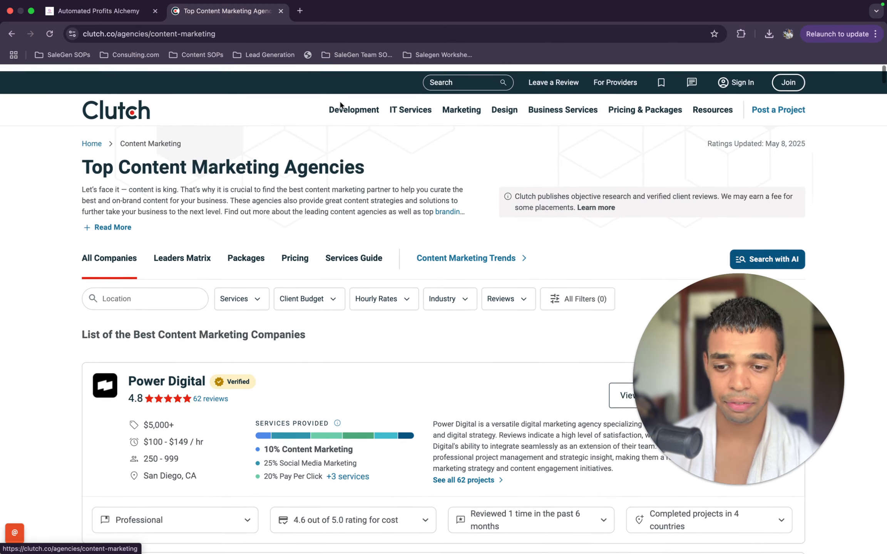
pyautogui.moveTo(461, 104)
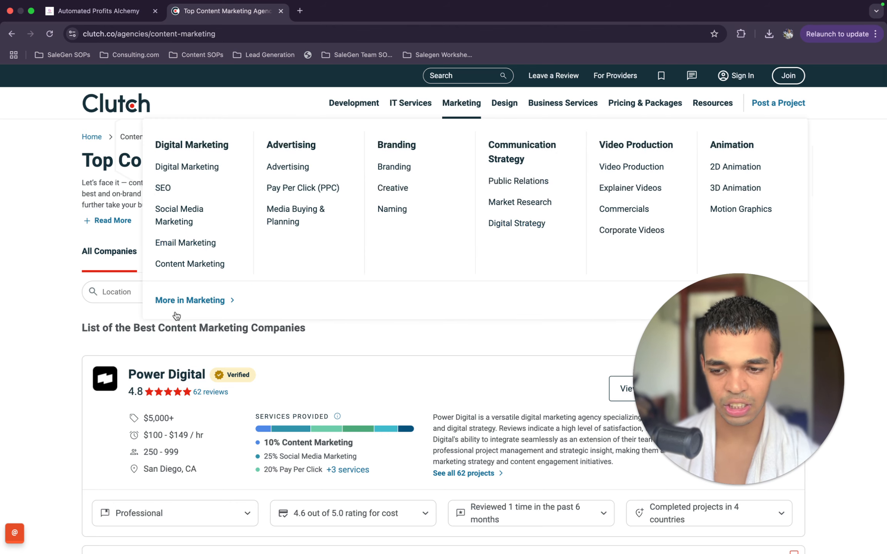
pyautogui.click(202, 275)
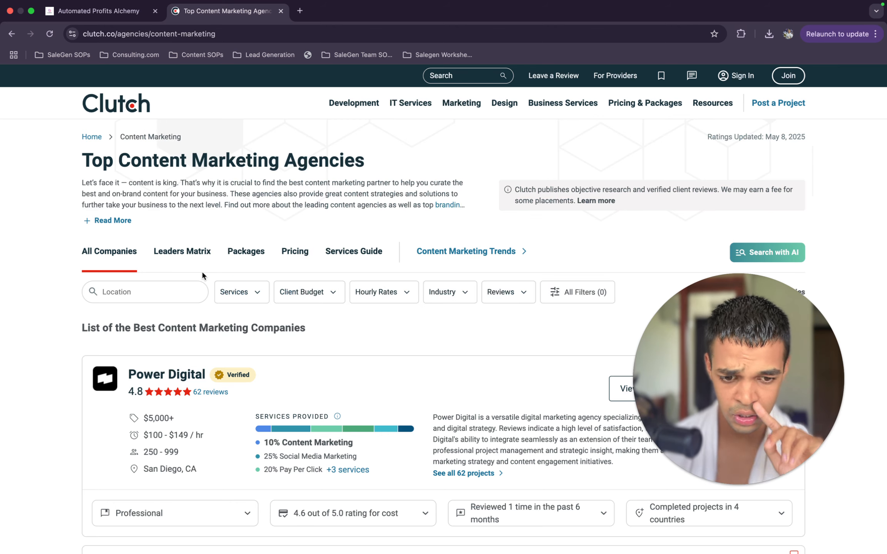
# Open the full filter set for the Content Marketing agencies and set the location to United States.
pyautogui.scroll(-2, 201, 273)
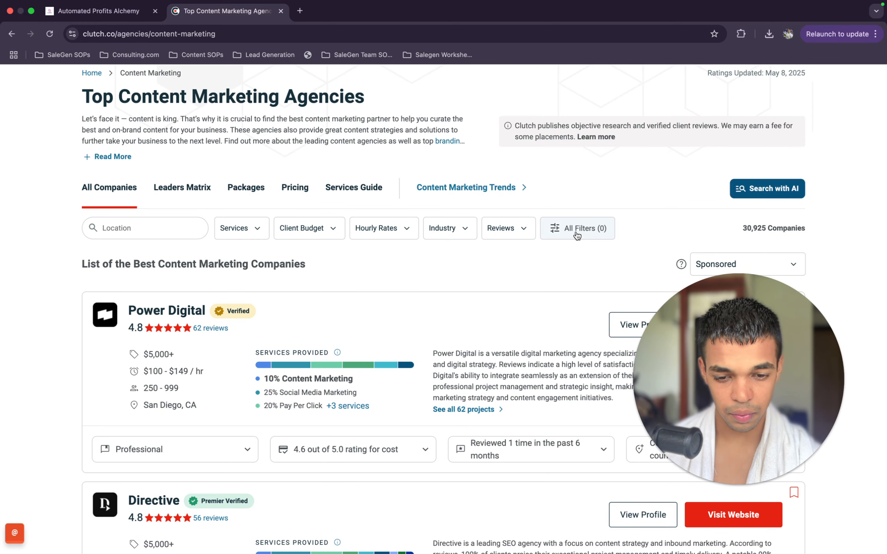
pyautogui.click(569, 229)
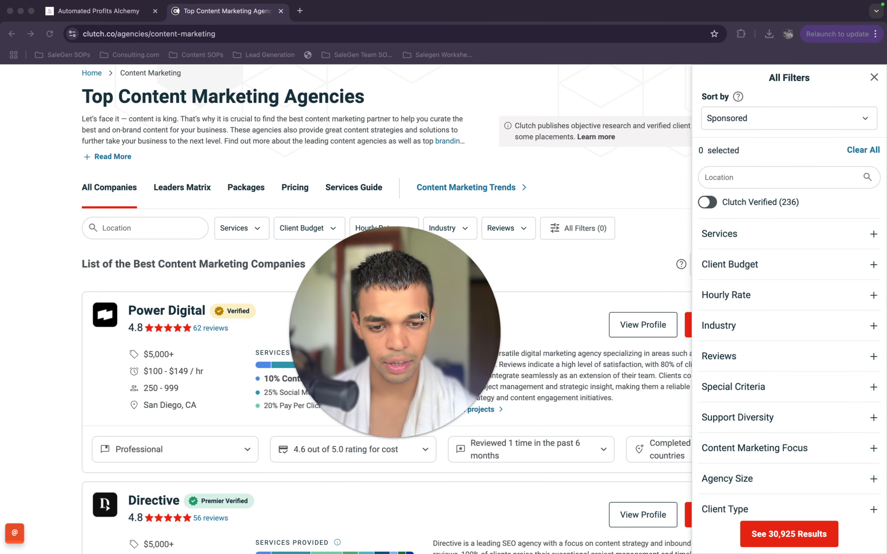
pyautogui.click(756, 181)
pyautogui.write('uni')
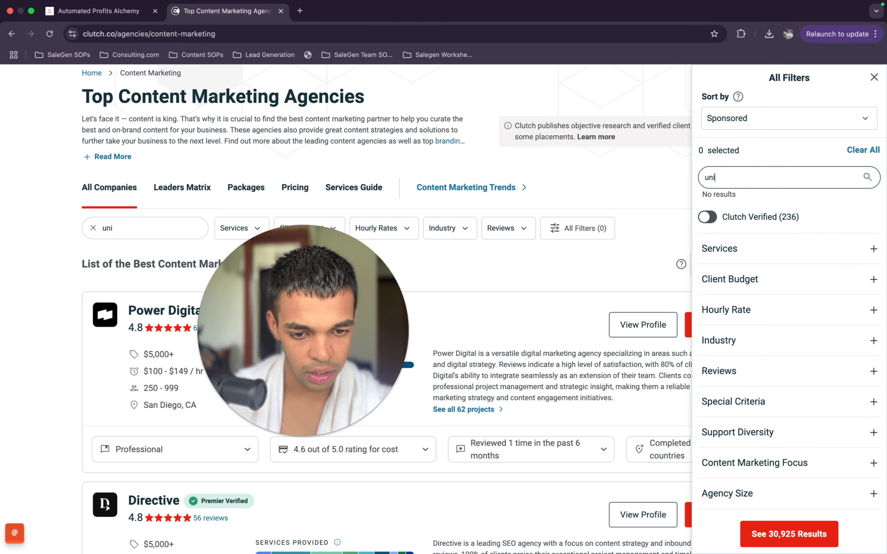
pyautogui.write('ted')
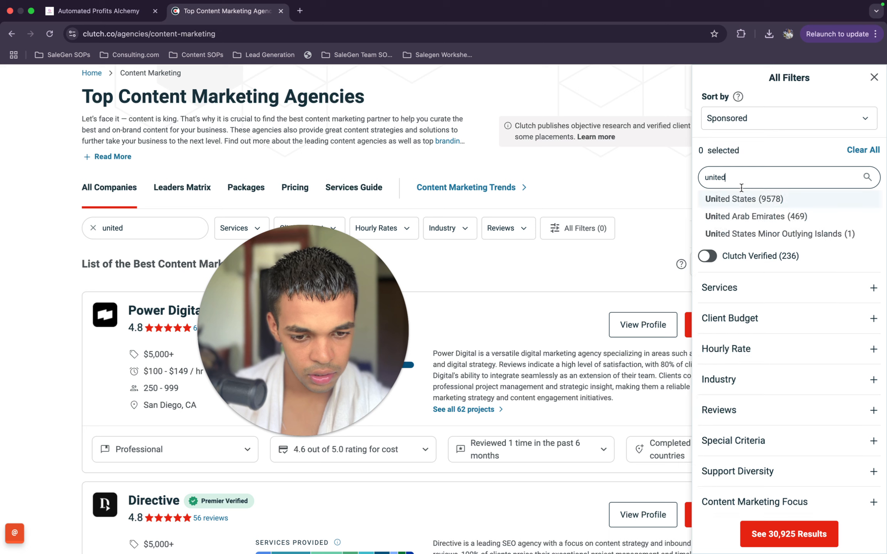
pyautogui.click(777, 199)
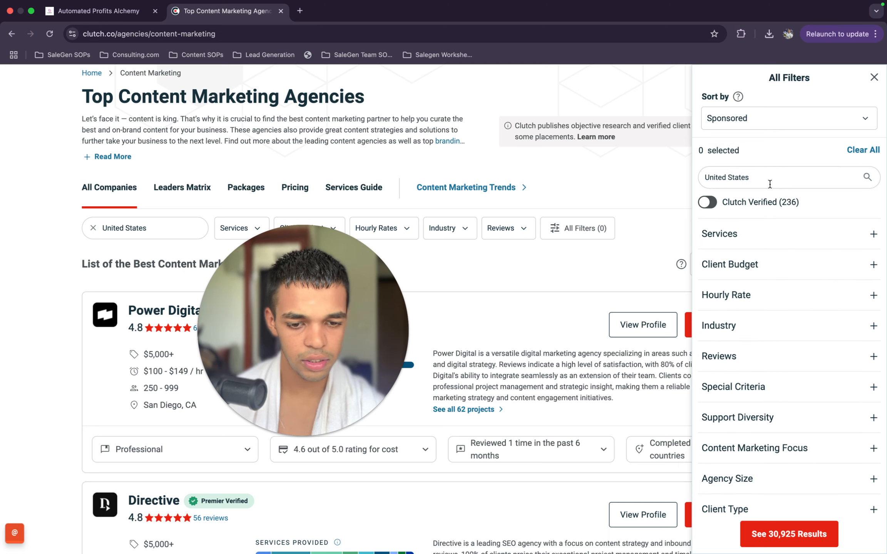
# Search the services filter for content and video options, and filter the agencies by Video Marketing.
pyautogui.click(747, 245)
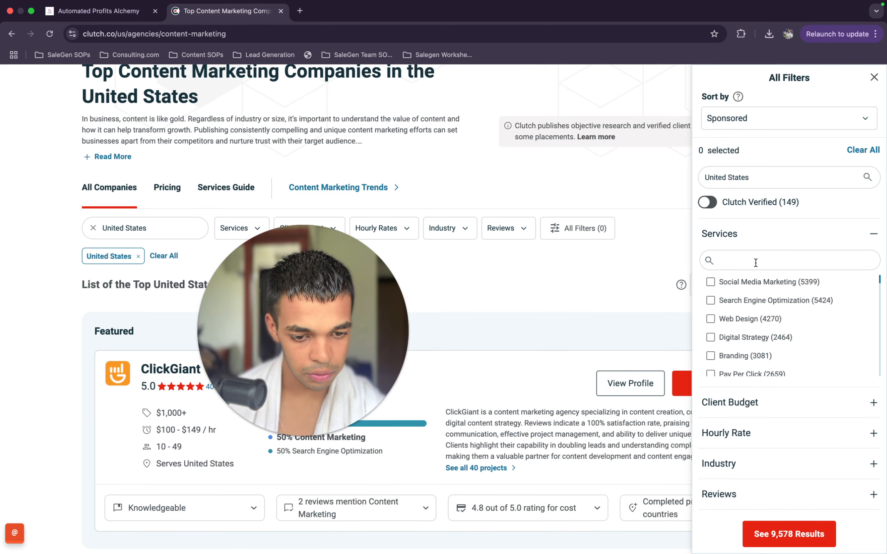
pyautogui.click(760, 260)
pyautogui.write('content')
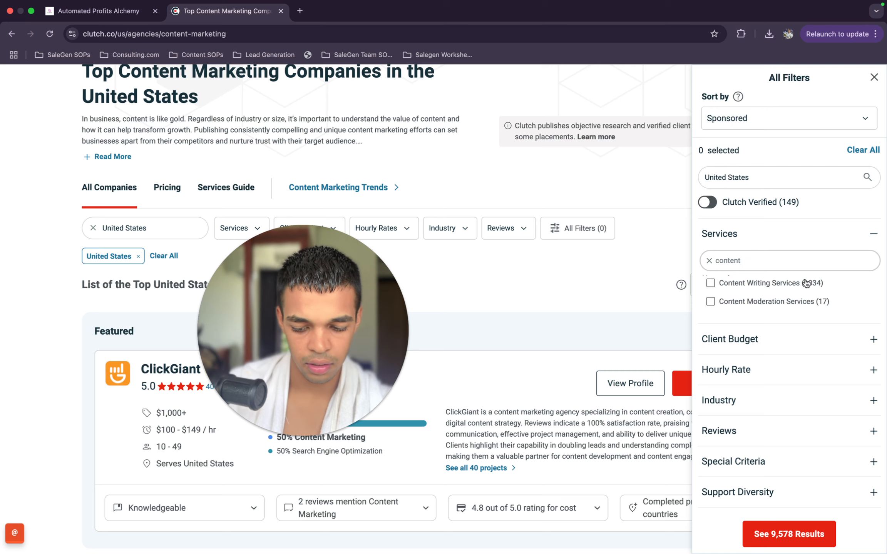
pyautogui.press('super+a')
pyautogui.write('persona')
pyautogui.press('super+BackSpace')
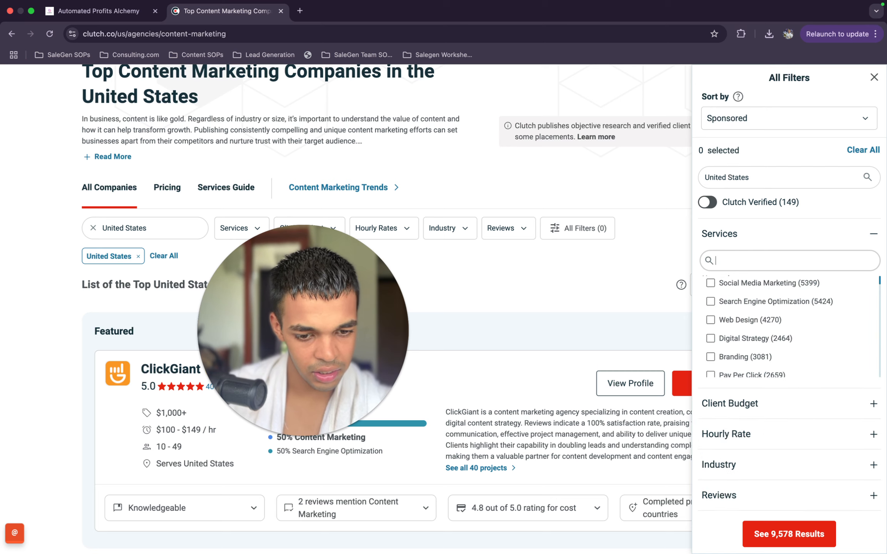
pyautogui.write('video')
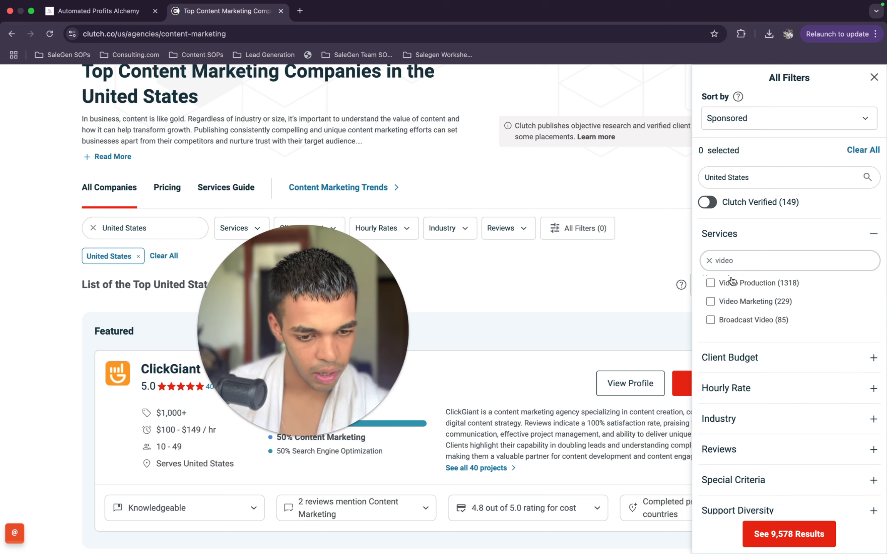
pyautogui.click(738, 302)
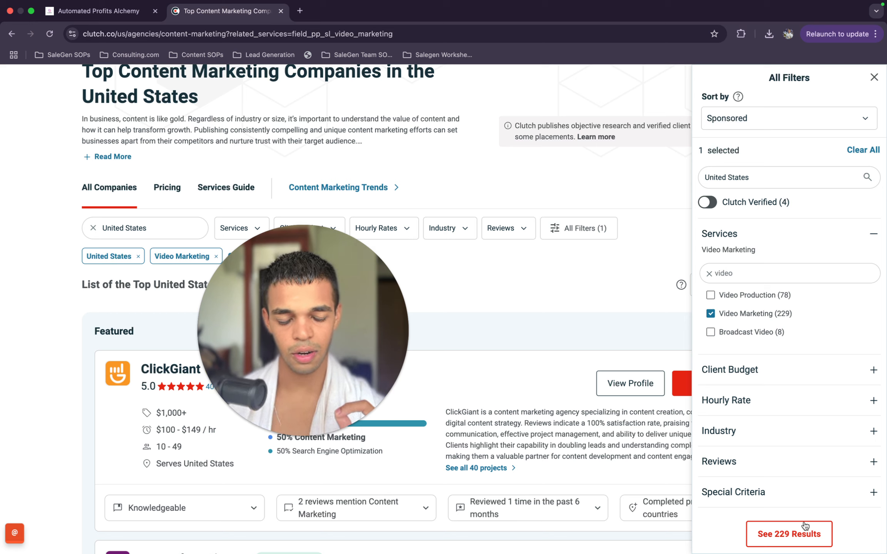
# Examine the Client Budget and Hourly Rate filter options for the Content Marketing agencies.
pyautogui.click(760, 370)
pyautogui.scroll(-2, 755, 400)
pyautogui.scroll(2, 755, 401)
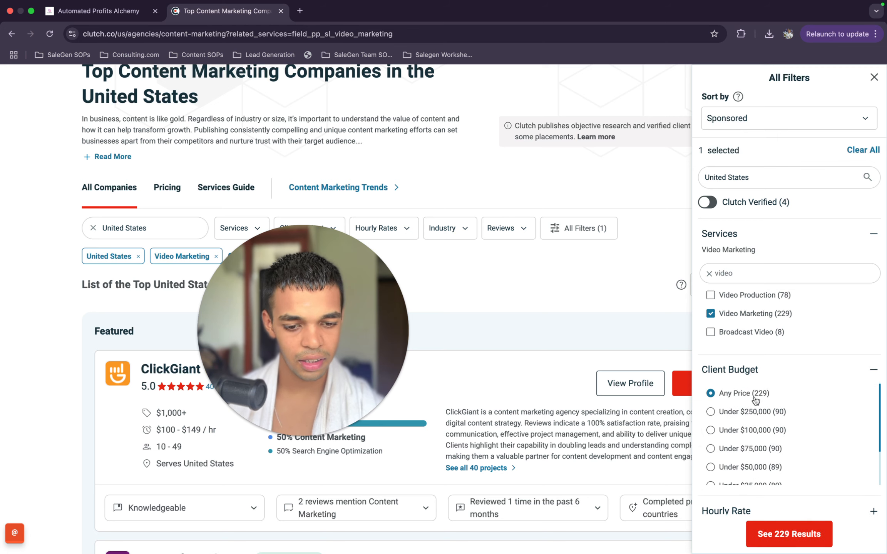
pyautogui.click(749, 371)
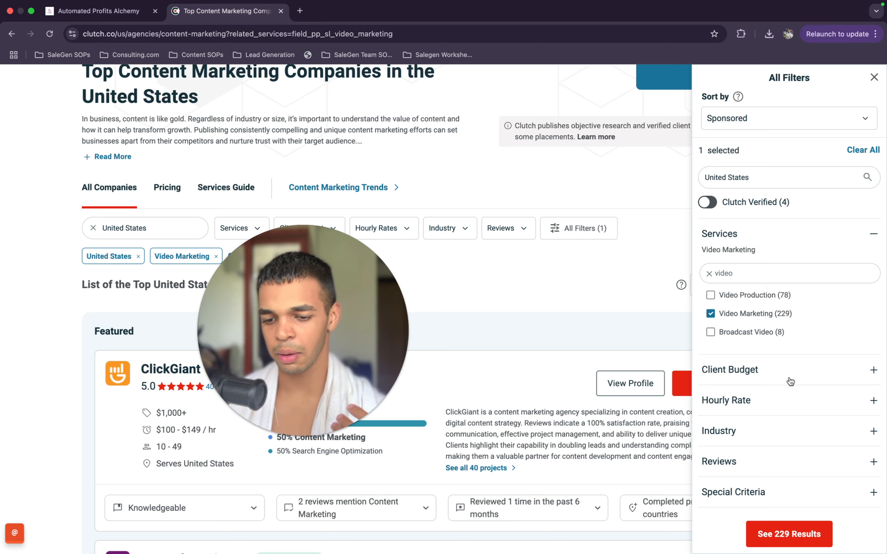
pyautogui.click(790, 381)
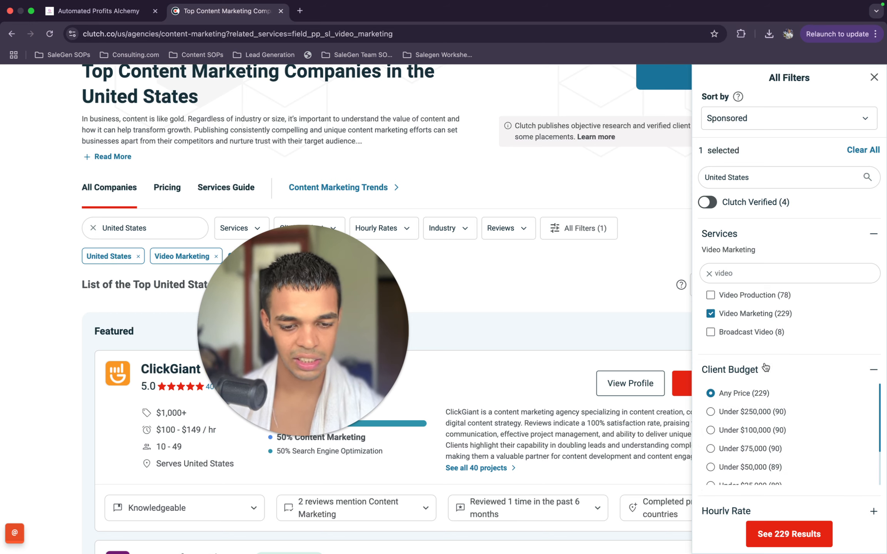
pyautogui.click(728, 376)
pyautogui.scroll(-3, 728, 377)
pyautogui.click(760, 312)
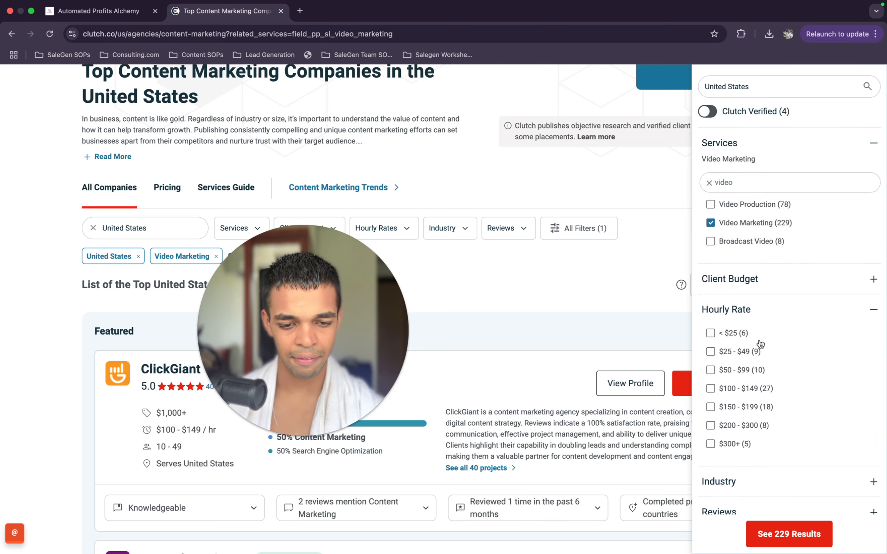
pyautogui.click(741, 311)
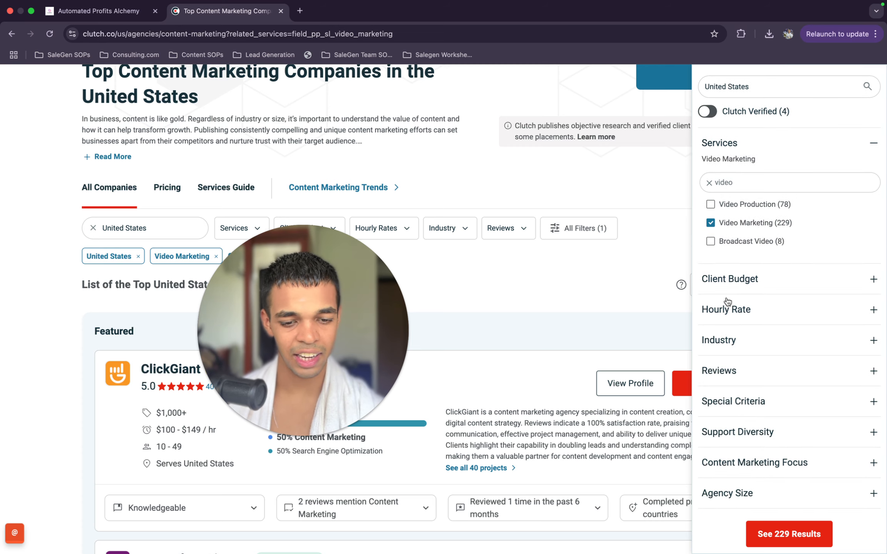
# Try filtering the agencies by the Advertising & marketing industry, then remove that industry filter.
pyautogui.click(733, 338)
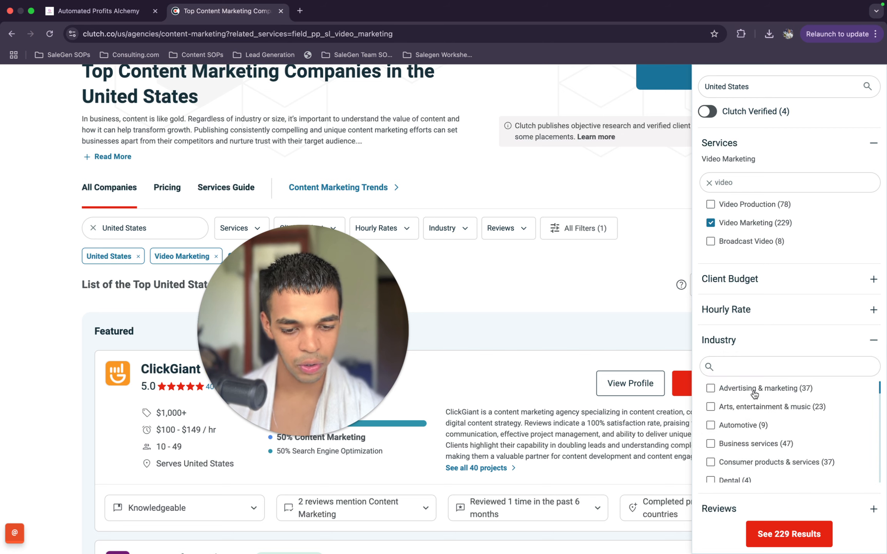
pyautogui.click(756, 392)
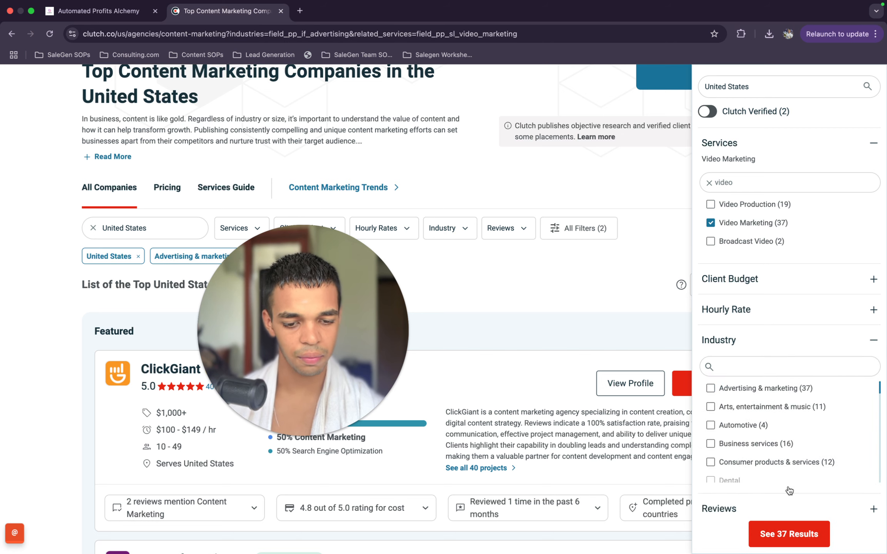
pyautogui.click(790, 338)
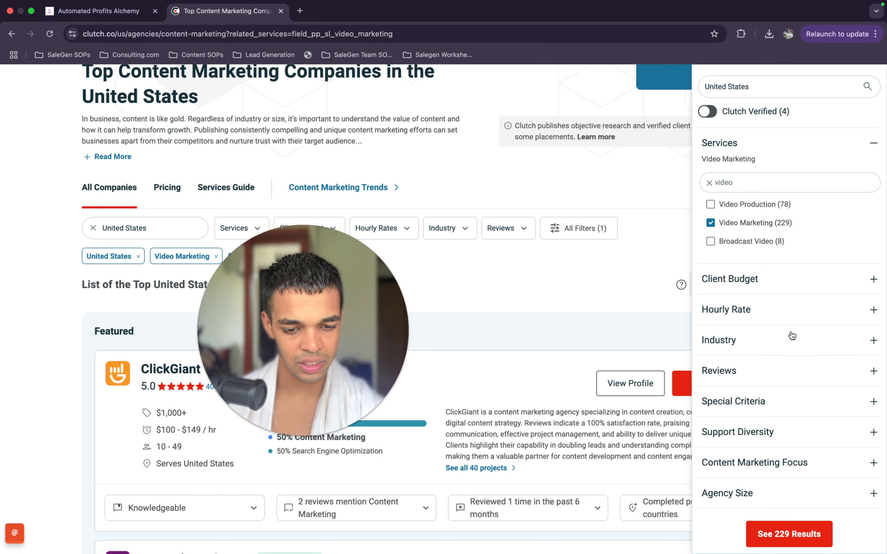
# Examine the Reviews and Content Marketing Focus filter options without selecting any of them.
pyautogui.click(747, 376)
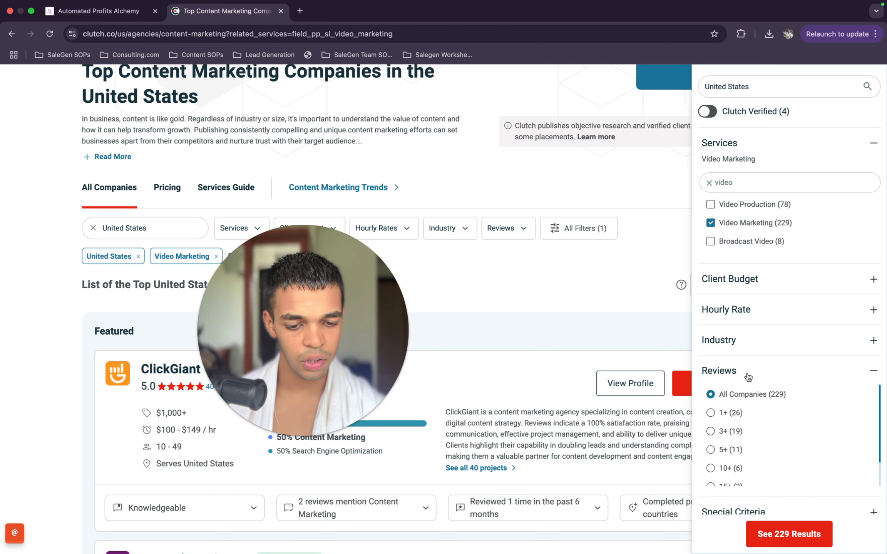
pyautogui.scroll(-2, 745, 385)
pyautogui.scroll(-3, 754, 369)
pyautogui.scroll(3, 733, 367)
pyautogui.click(733, 326)
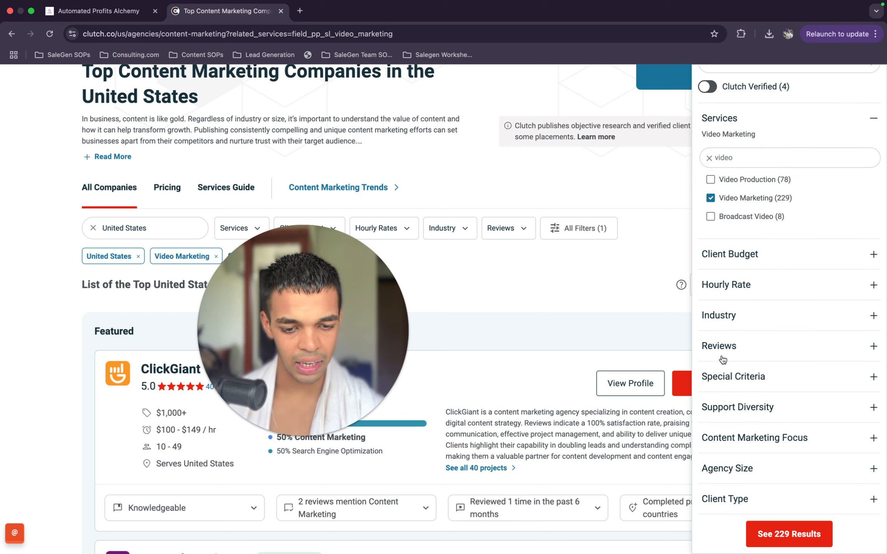
pyautogui.click(740, 439)
pyautogui.click(775, 419)
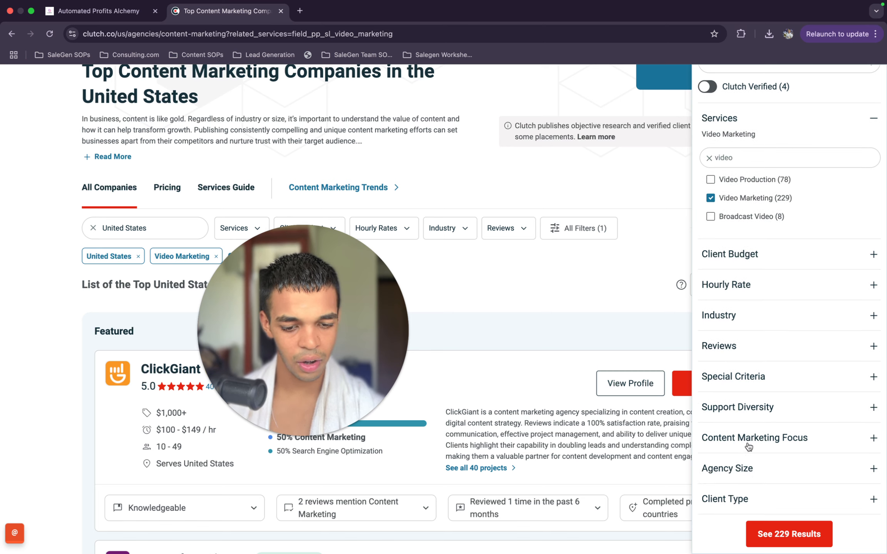
# Limit the agency size to 2 - 9 and 10 - 49 employees and collapse that filter section.
pyautogui.click(731, 468)
pyautogui.scroll(-2, 712, 447)
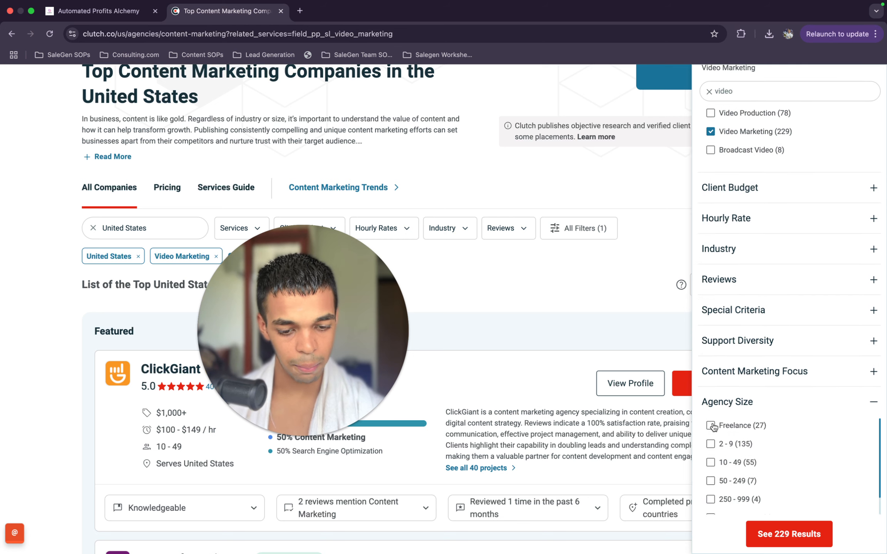
pyautogui.click(710, 439)
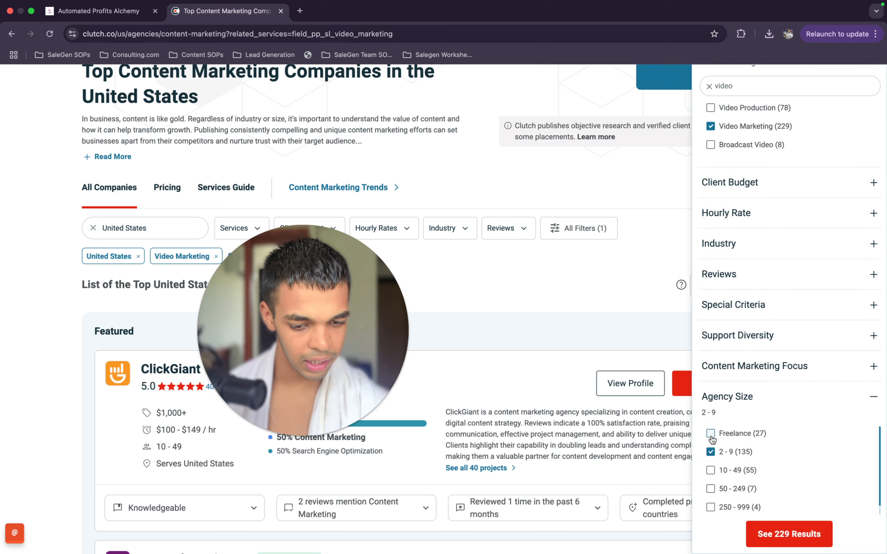
pyautogui.click(729, 470)
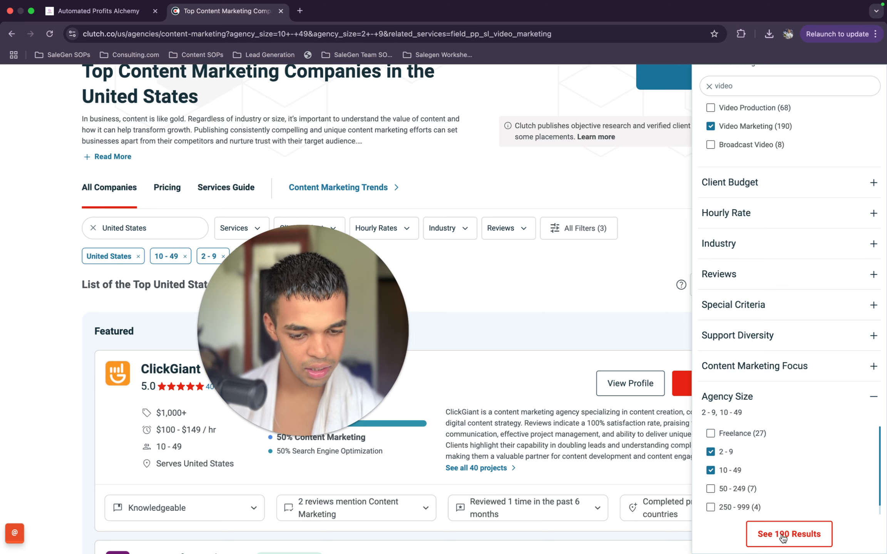
pyautogui.scroll(-2, 758, 343)
pyautogui.click(758, 341)
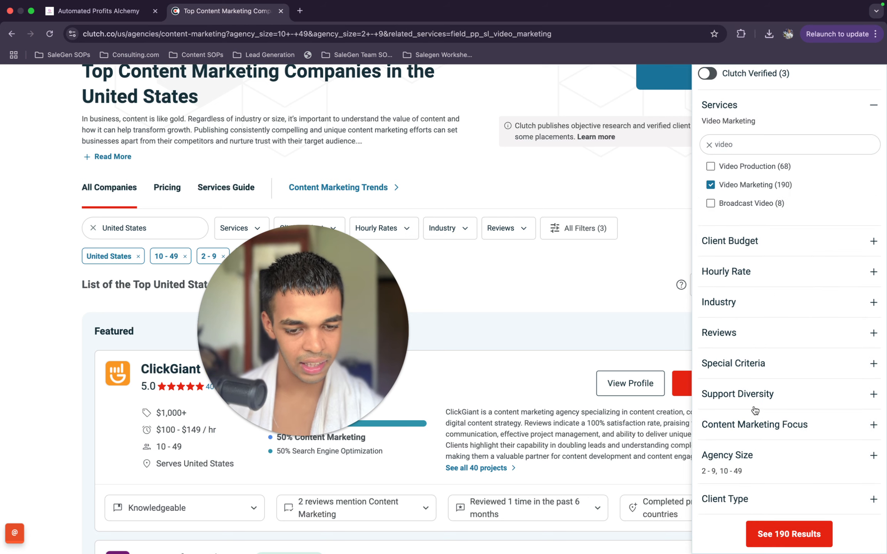
# Check the Client Type filter options and show the filtered list of agencies.
pyautogui.click(733, 499)
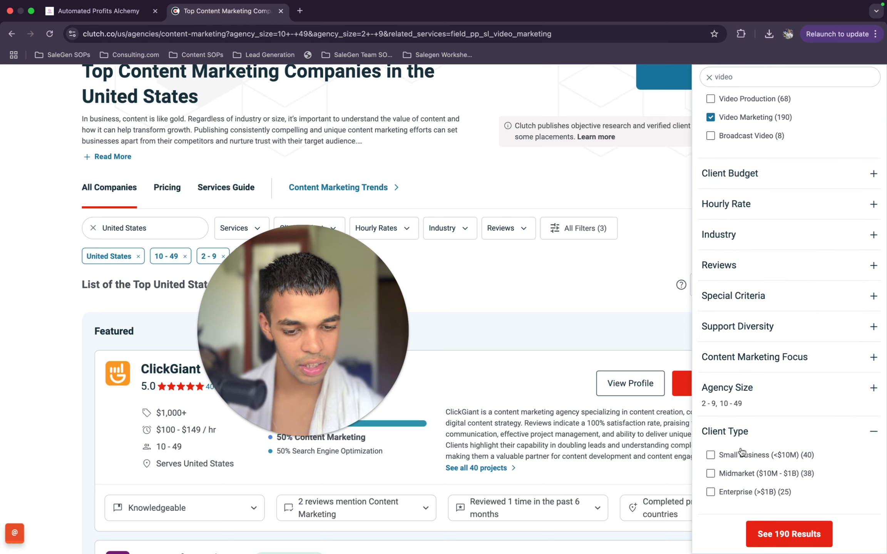
pyautogui.click(789, 534)
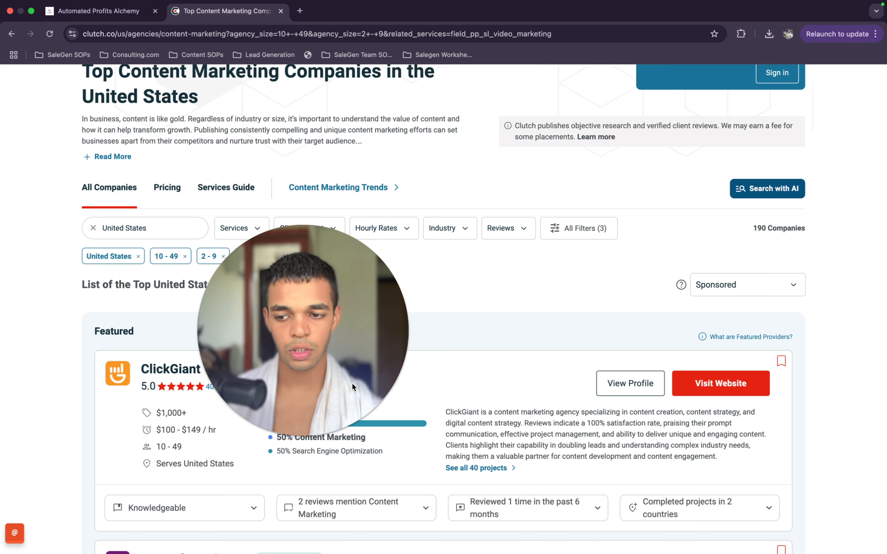
pyautogui.moveTo(338, 317); pyautogui.dragTo(724, 210)
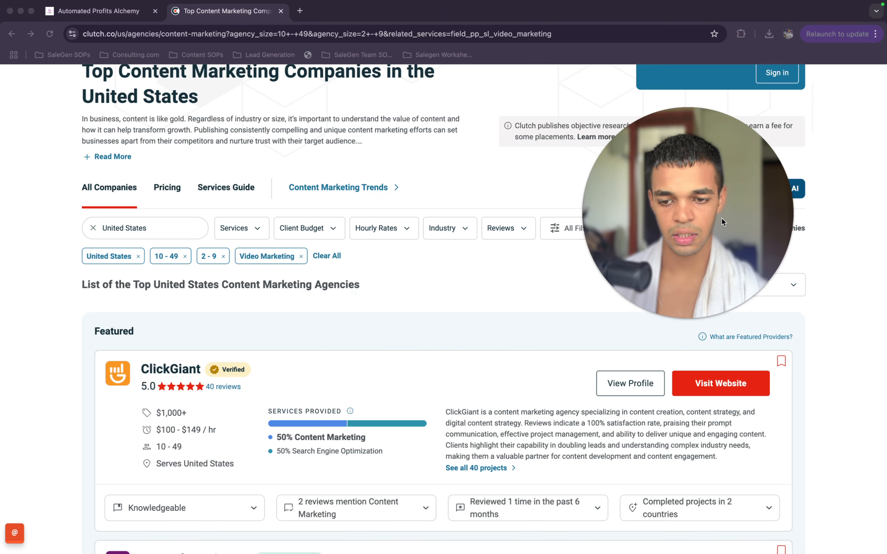
pyautogui.click(564, 275)
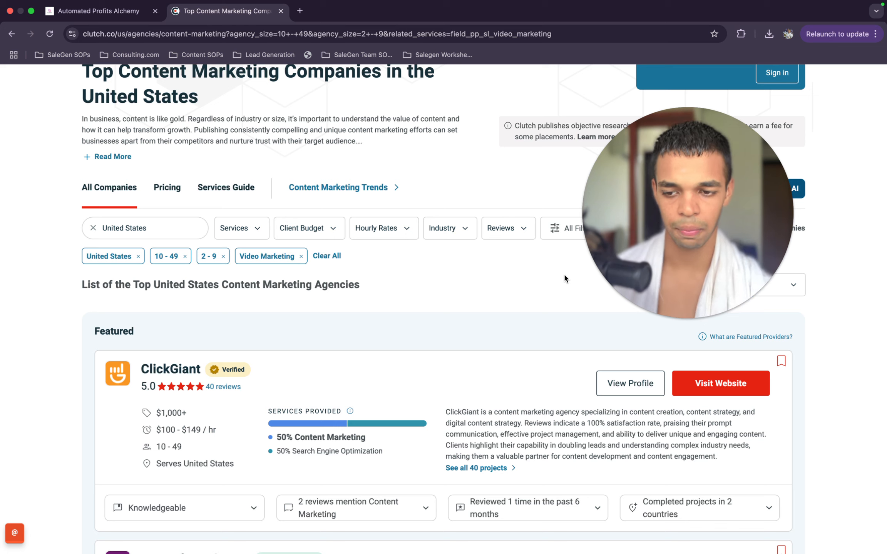
# Return to the guide post and open its linked Instant Data Scraper page in the Chrome Web Store.
pyautogui.click(96, 11)
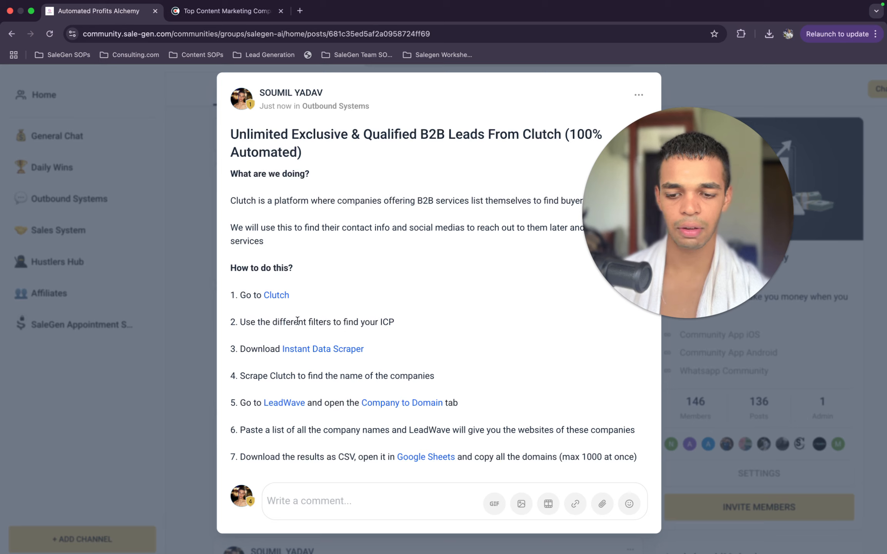
pyautogui.moveTo(257, 322); pyautogui.dragTo(451, 328)
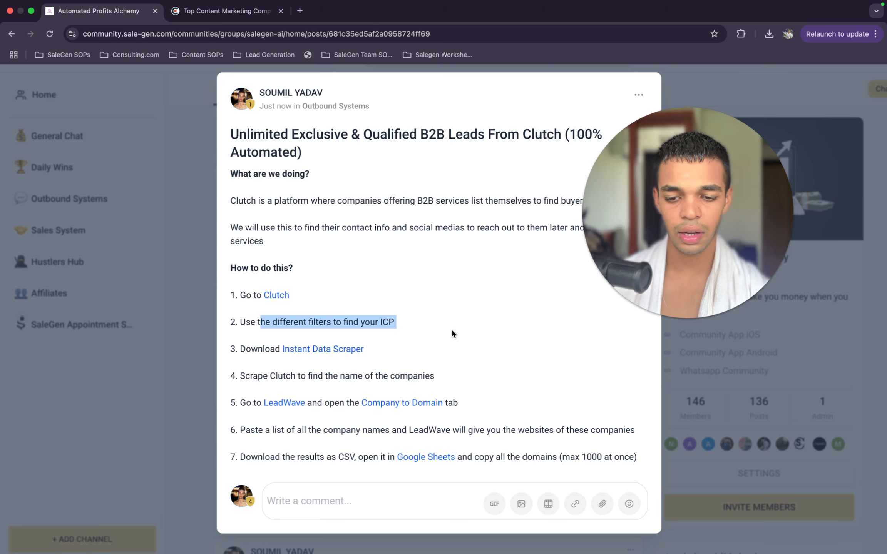
pyautogui.click(451, 328)
pyautogui.click(349, 351)
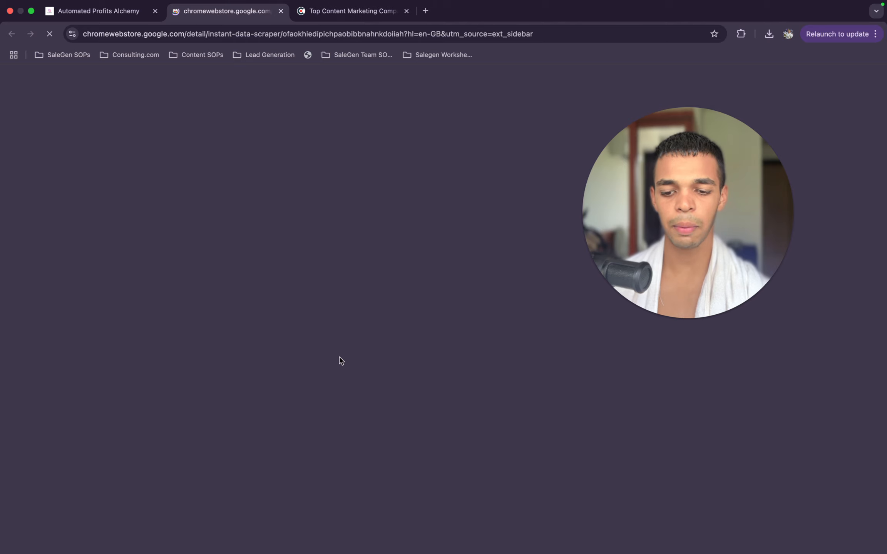
pyautogui.click(122, 6)
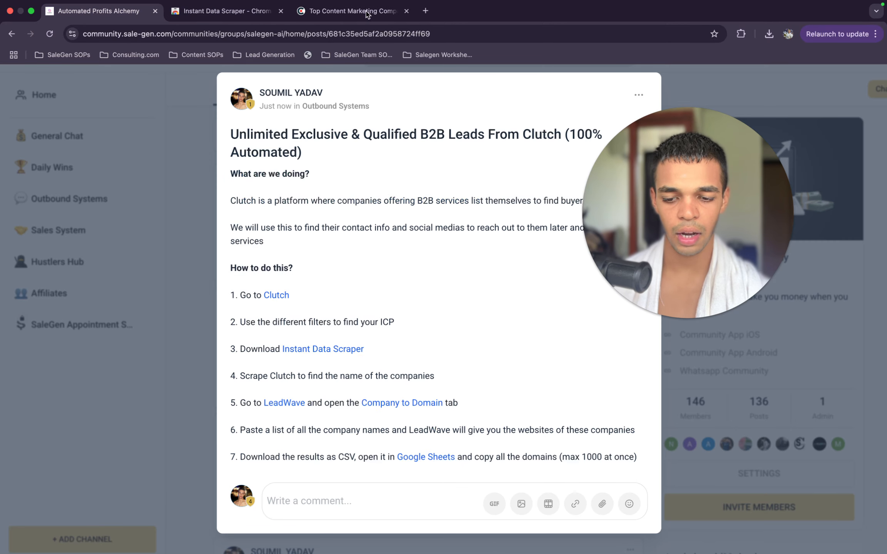
pyautogui.click(224, 11)
pyautogui.moveTo(634, 249); pyautogui.dragTo(311, 415)
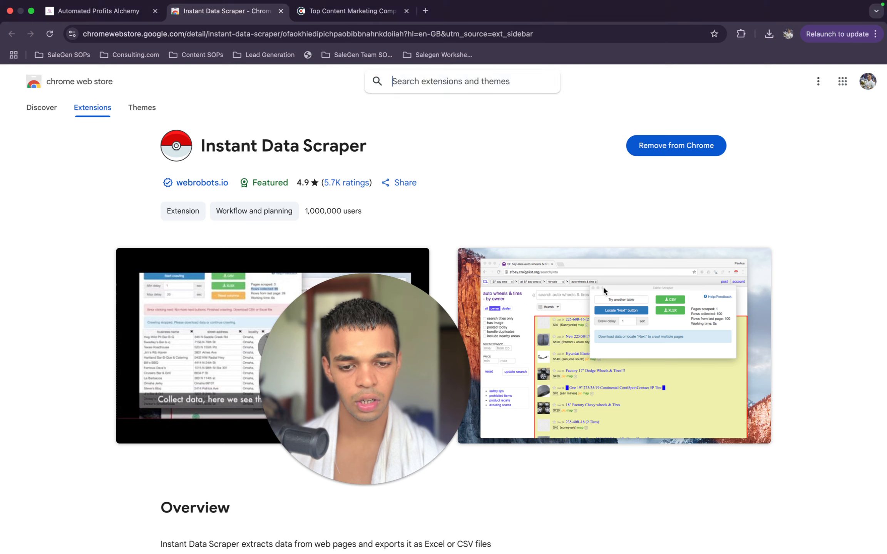
# Remove the Instant Data Scraper extension from Chrome and install it again.
pyautogui.click(667, 153)
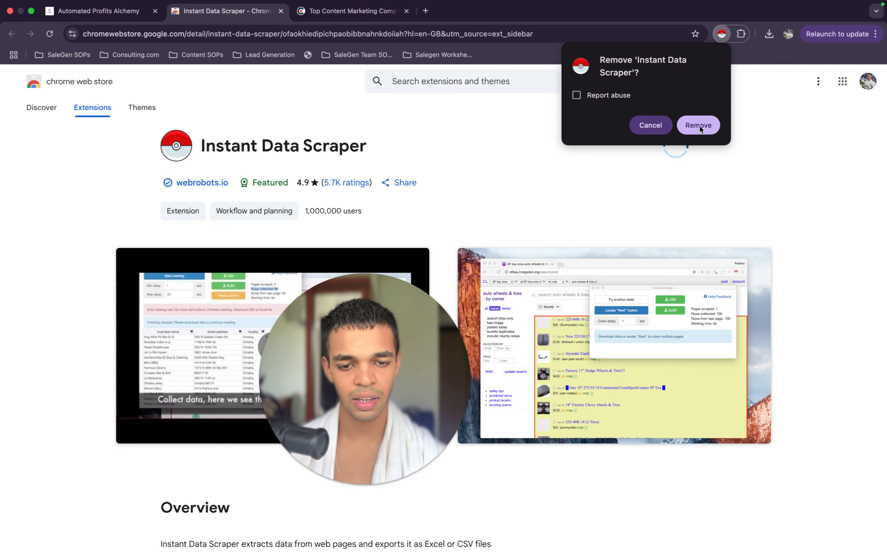
pyautogui.click(697, 125)
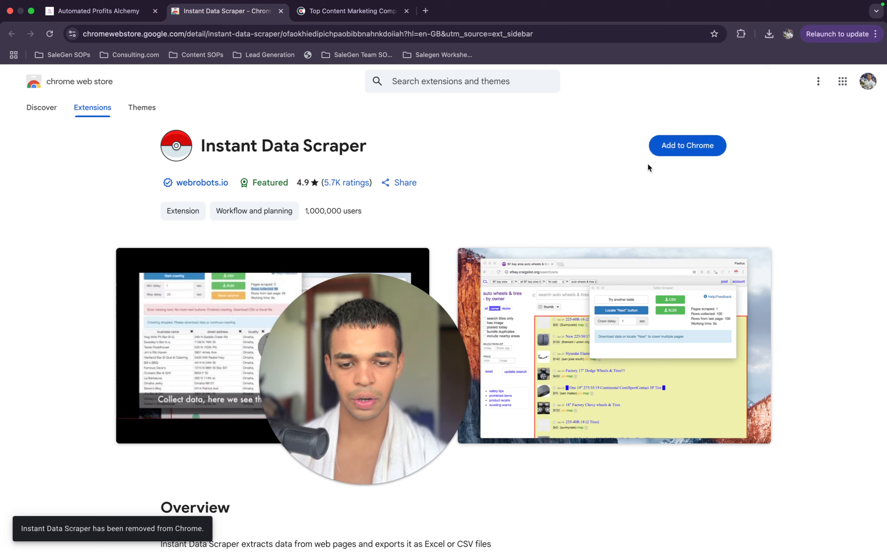
pyautogui.click(689, 149)
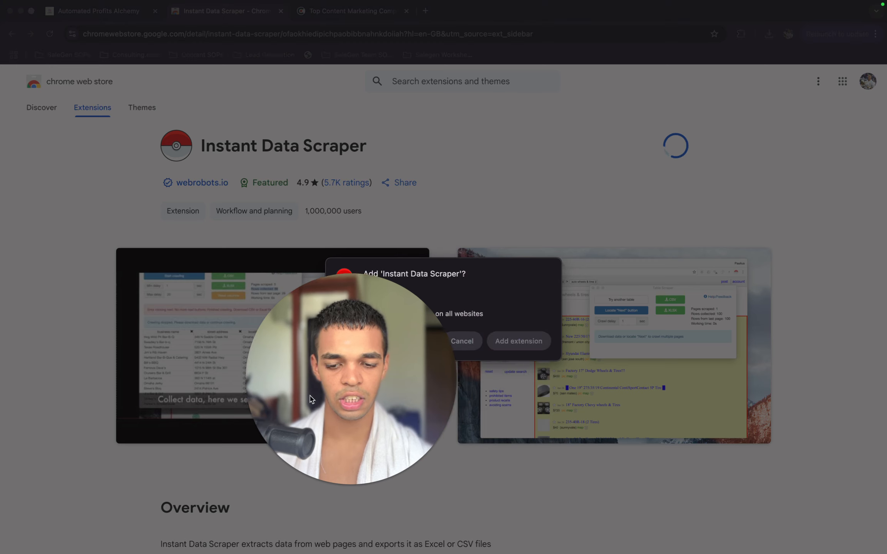
pyautogui.click(514, 334)
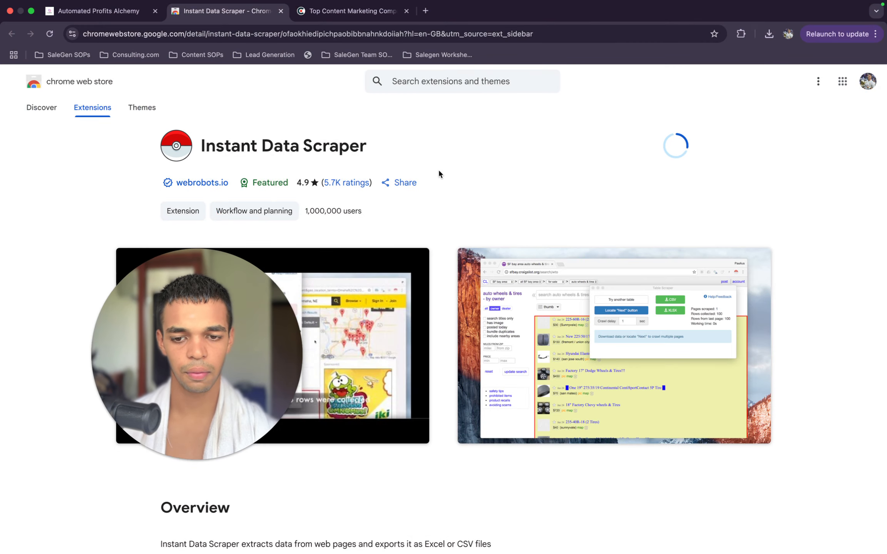
# Close the extension's store page and return to the guide post's instruction on scraping Clutch for company names.
pyautogui.click(281, 12)
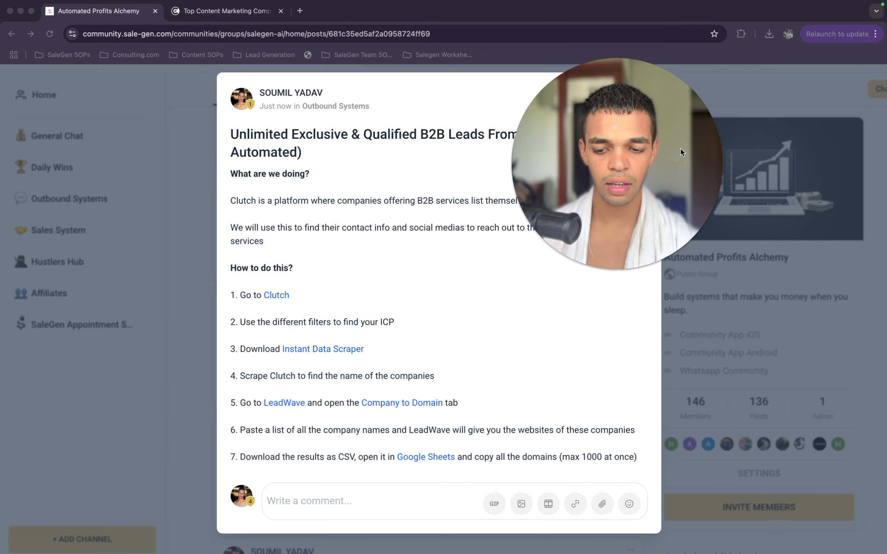
pyautogui.click(264, 386)
pyautogui.moveTo(691, 182); pyautogui.dragTo(350, 336)
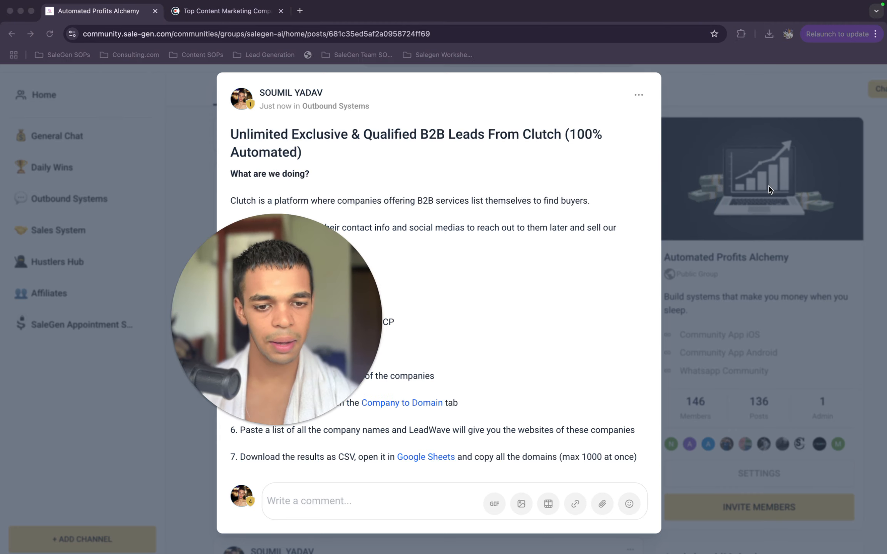
pyautogui.click(741, 34)
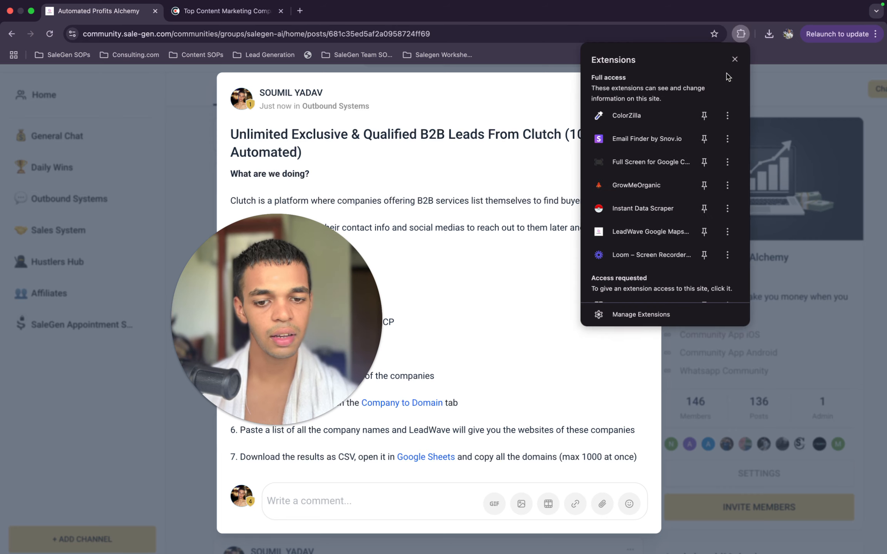
pyautogui.click(650, 209)
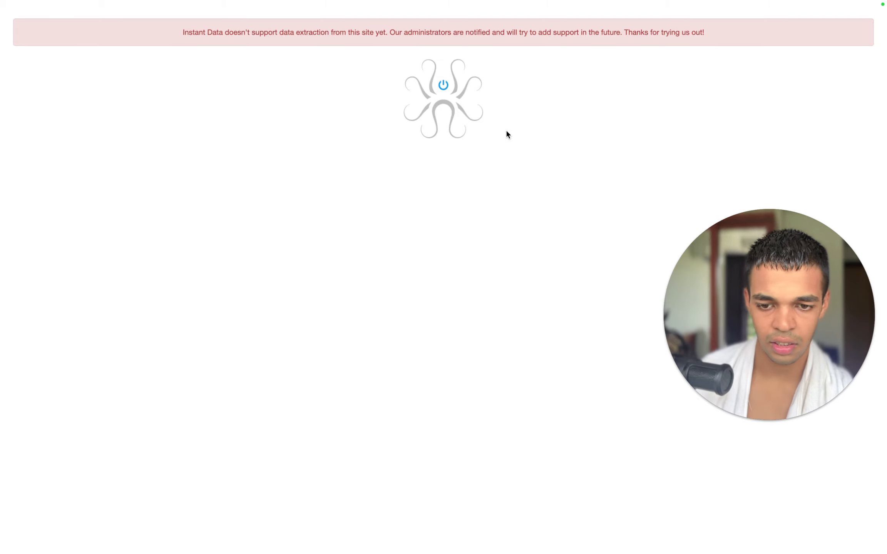
pyautogui.press('super+w')
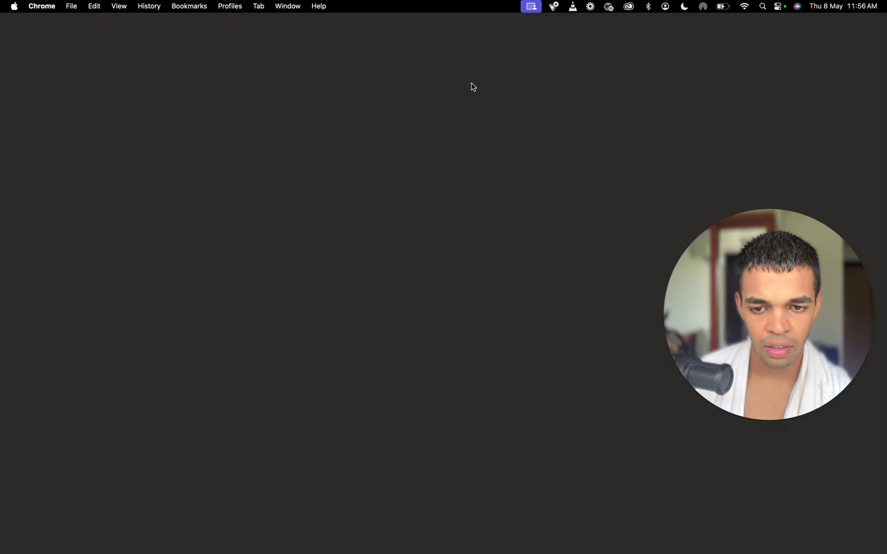
# Run the Instant Data Scraper extension on the filtered Clutch list of content marketing agencies.
pyautogui.click(231, 16)
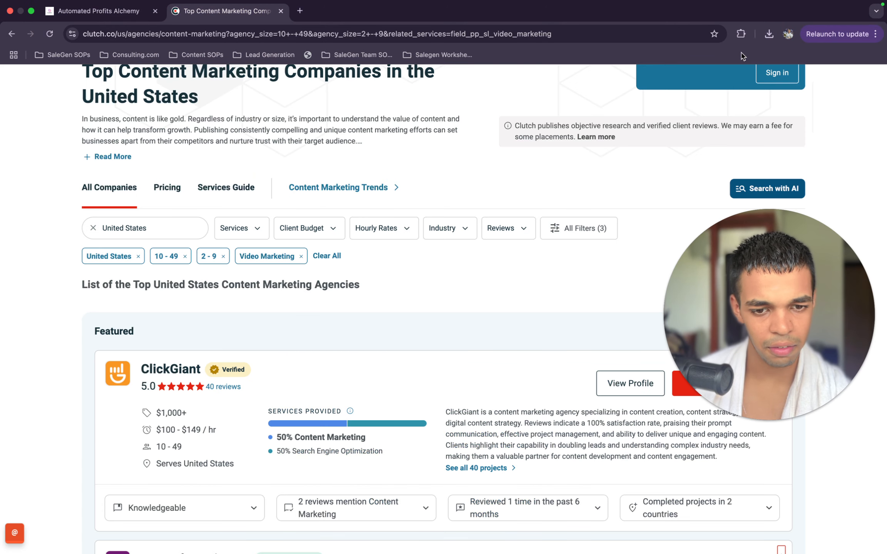
pyautogui.click(740, 33)
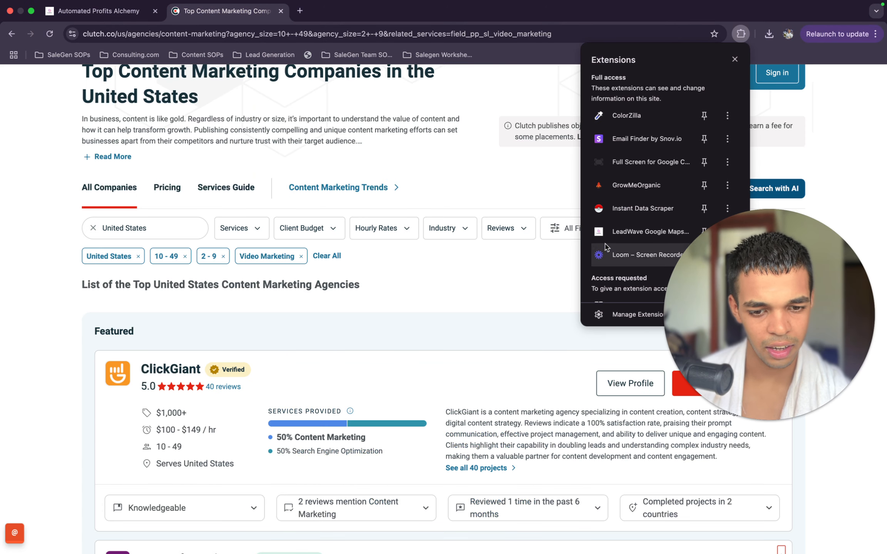
pyautogui.click(625, 211)
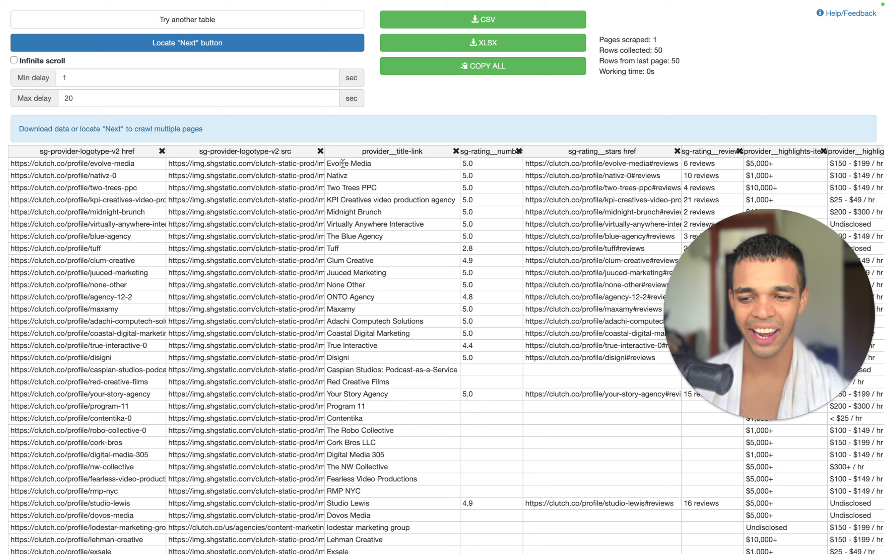
# Examine the scraped table, checking the company names in the provider__title-link column.
pyautogui.scroll(-5, 343, 368)
pyautogui.scroll(5, 342, 369)
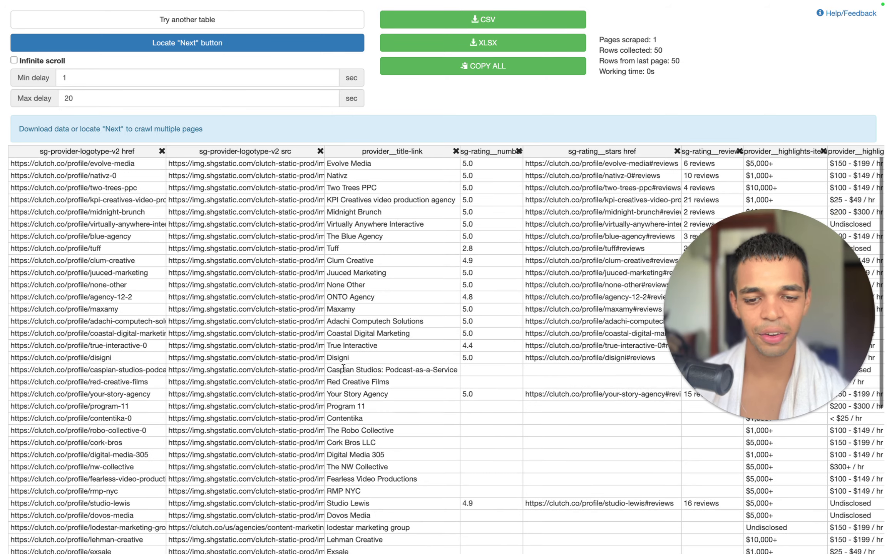
pyautogui.scroll(-2, 343, 368)
pyautogui.scroll(2, 342, 368)
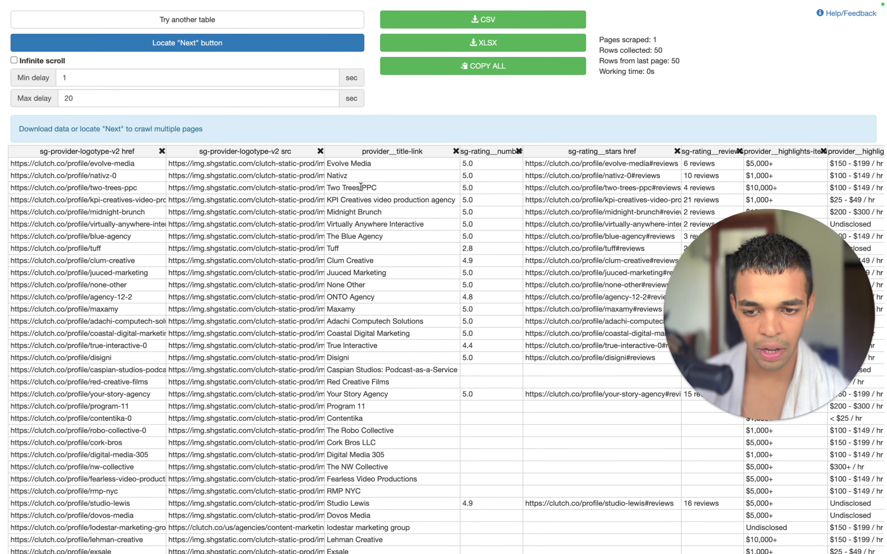
pyautogui.moveTo(369, 165); pyautogui.dragTo(361, 519)
pyautogui.click(361, 518)
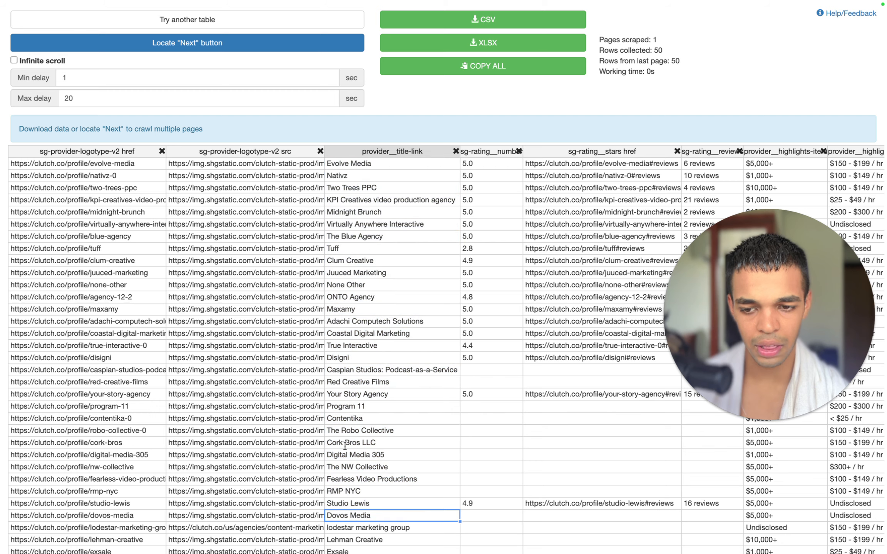
pyautogui.click(411, 109)
pyautogui.scroll(-5, 432, 332)
pyautogui.scroll(5, 432, 331)
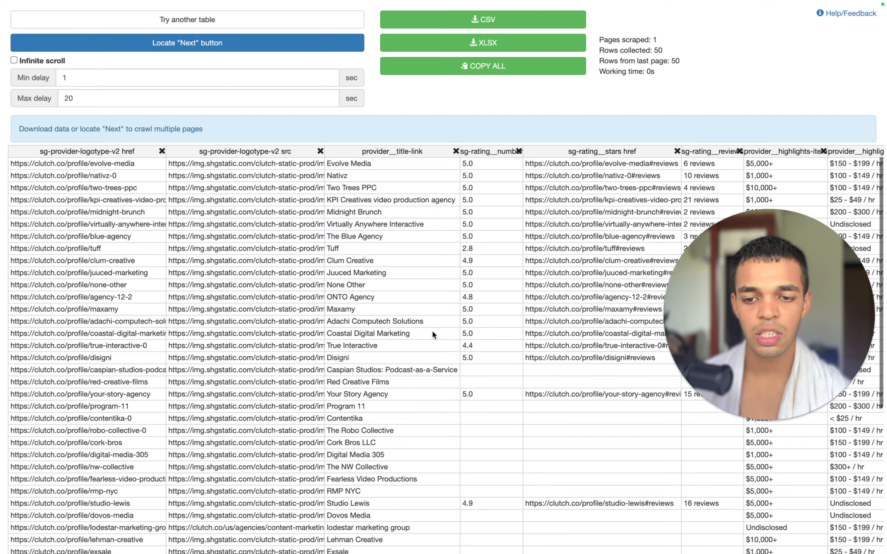
pyautogui.scroll(-5, 432, 331)
# Return to the Clutch results and examine the page navigation below the agency list.
pyautogui.hotkey('ctrl', 'Up')
pyautogui.click(444, 39)
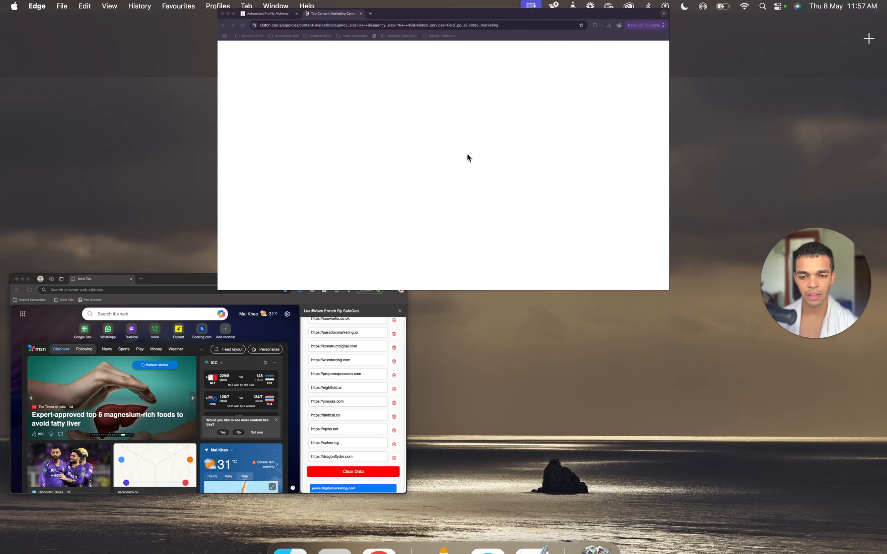
pyautogui.scroll(-20, 443, 349)
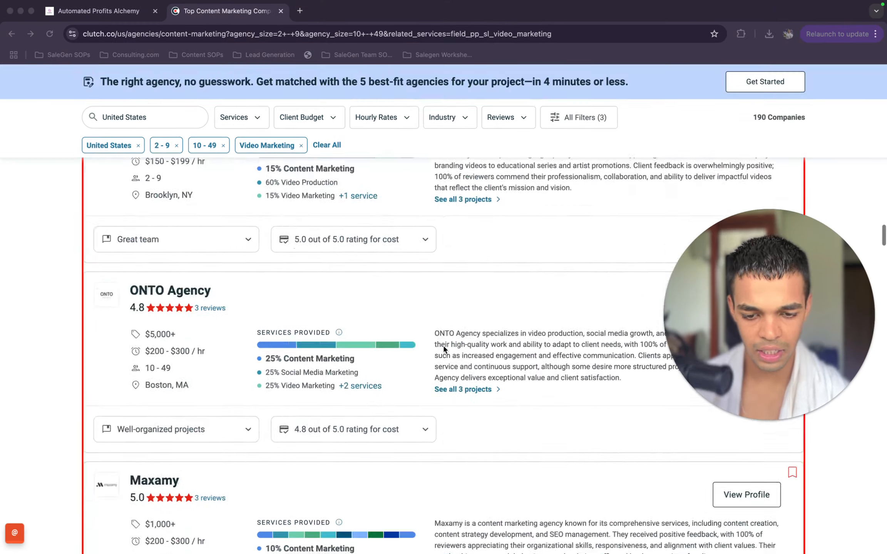
pyautogui.scroll(-20, 443, 345)
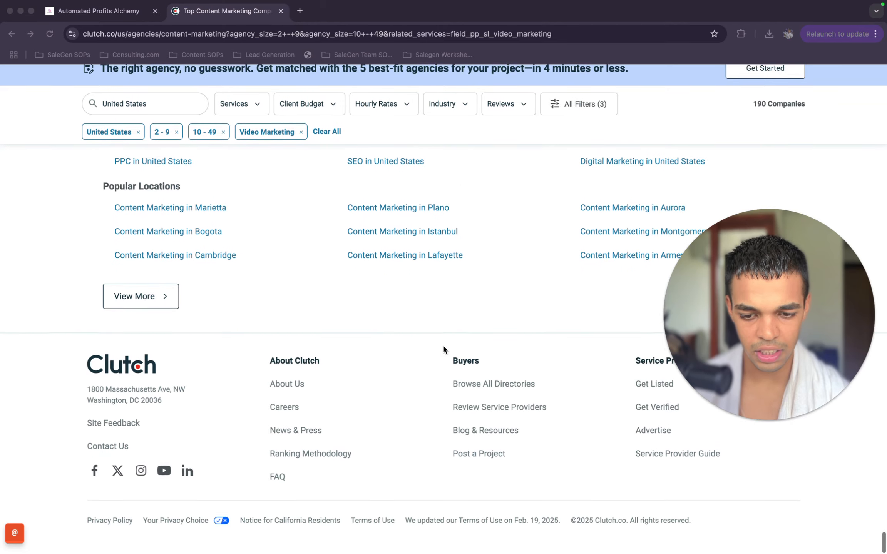
pyautogui.scroll(10, 443, 344)
pyautogui.scroll(5, 444, 349)
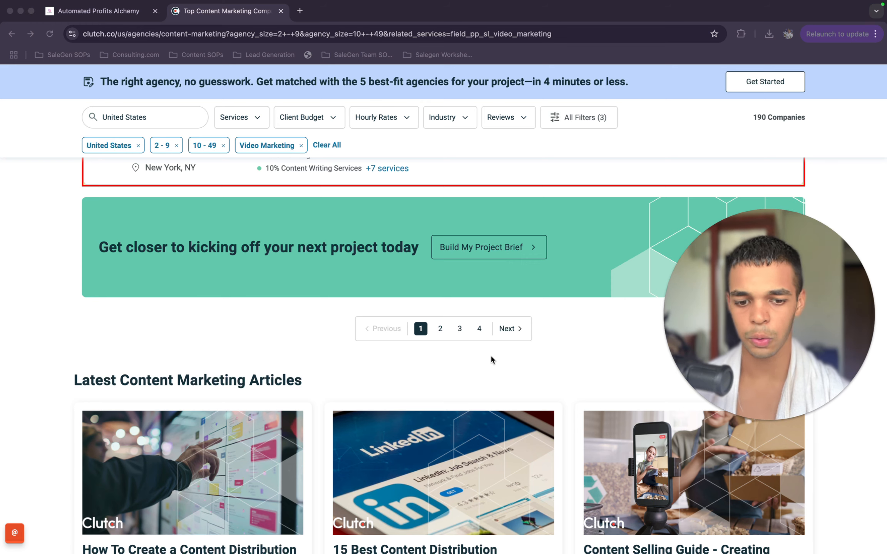
pyautogui.scroll(1, 491, 358)
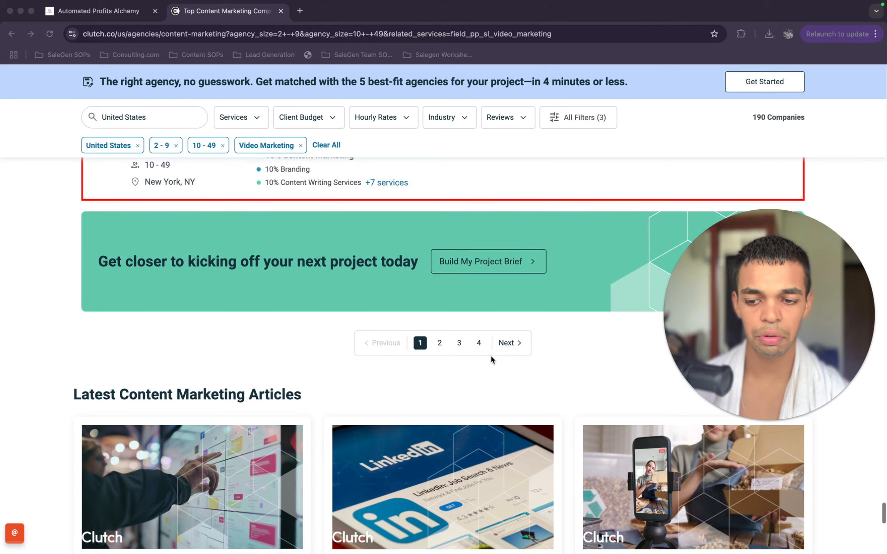
# Use Instant Data Scraper's Locate "Next" option to mark the Next link in Clutch's page navigation.
pyautogui.hotkey('ctrl', 'Up')
pyautogui.click(524, 34)
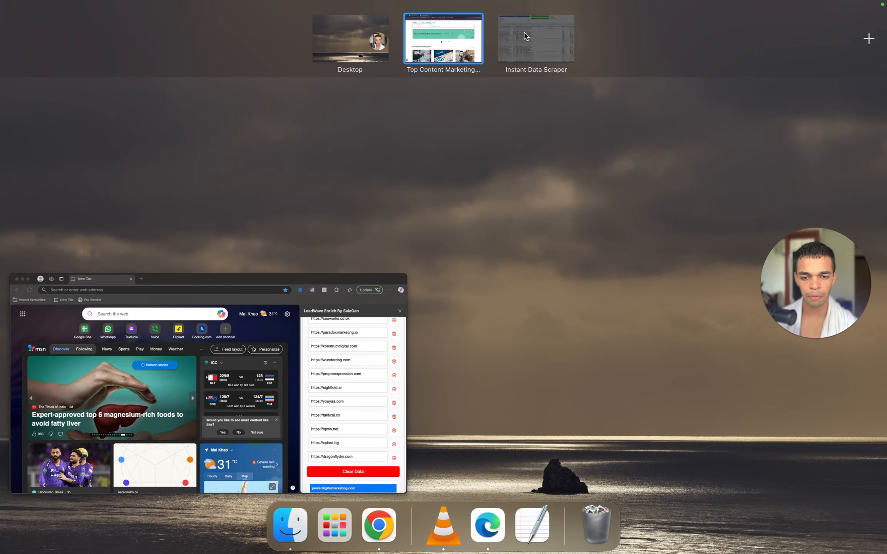
pyautogui.scroll(6, 346, 255)
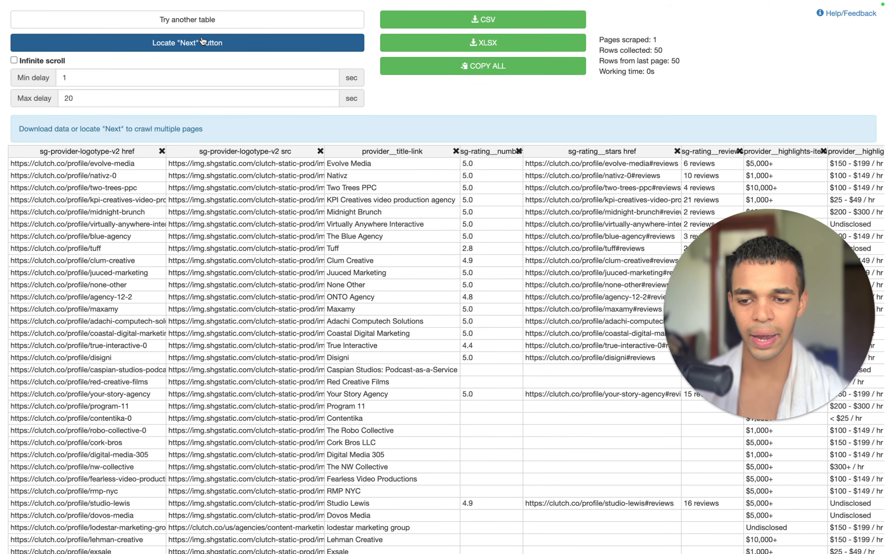
pyautogui.click(219, 46)
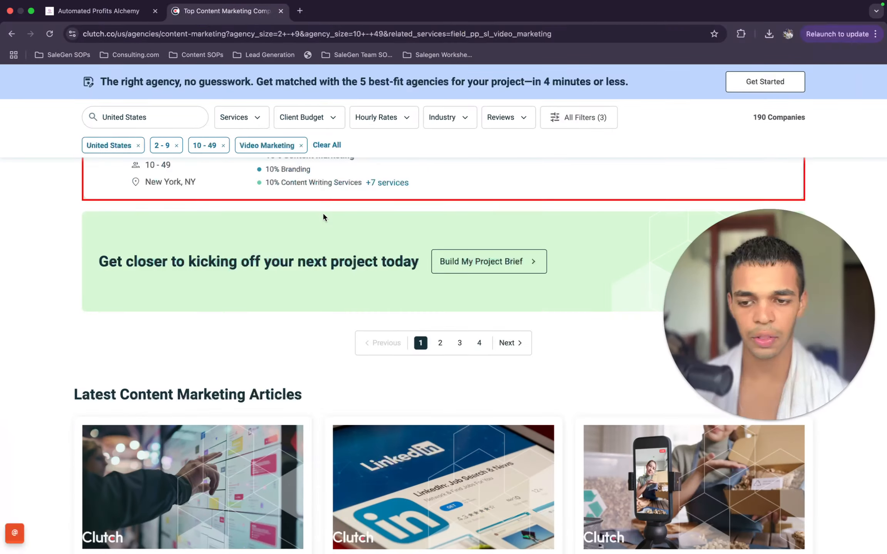
pyautogui.scroll(15, 451, 242)
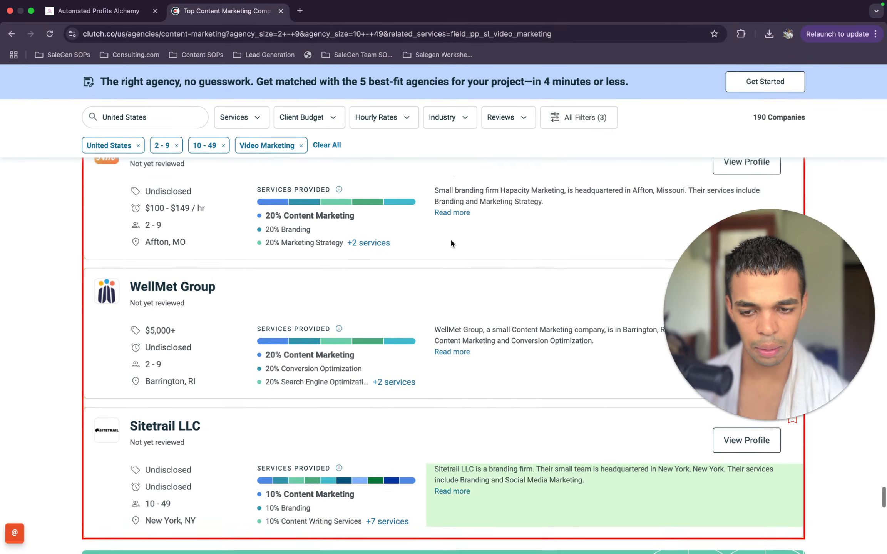
pyautogui.scroll(-15, 451, 243)
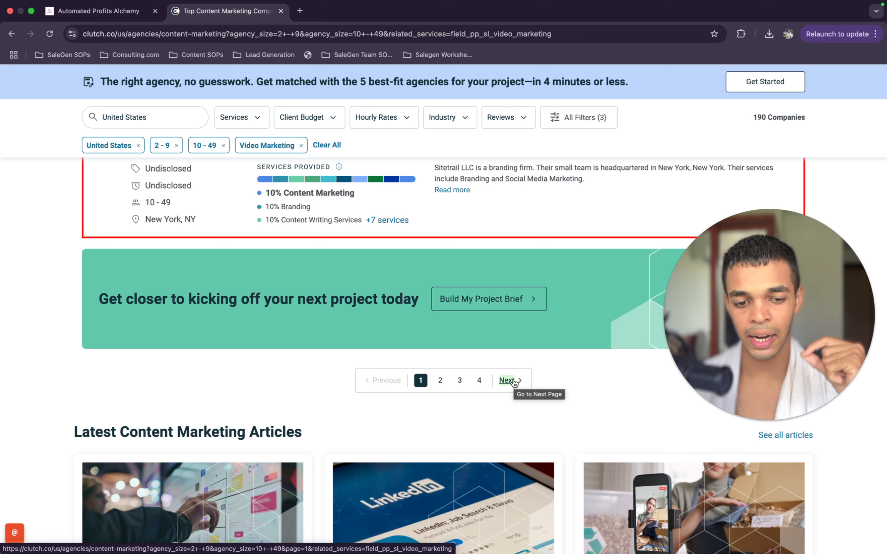
pyautogui.click(515, 385)
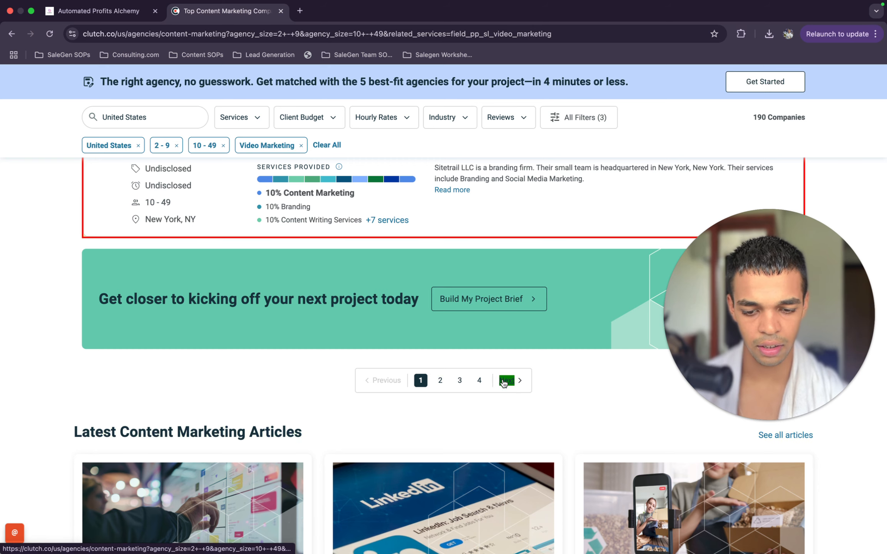
# Return to Instant Data Scraper and start crawling the remaining result pages.
pyautogui.hotkey('ctrl', 'Up')
pyautogui.click(524, 44)
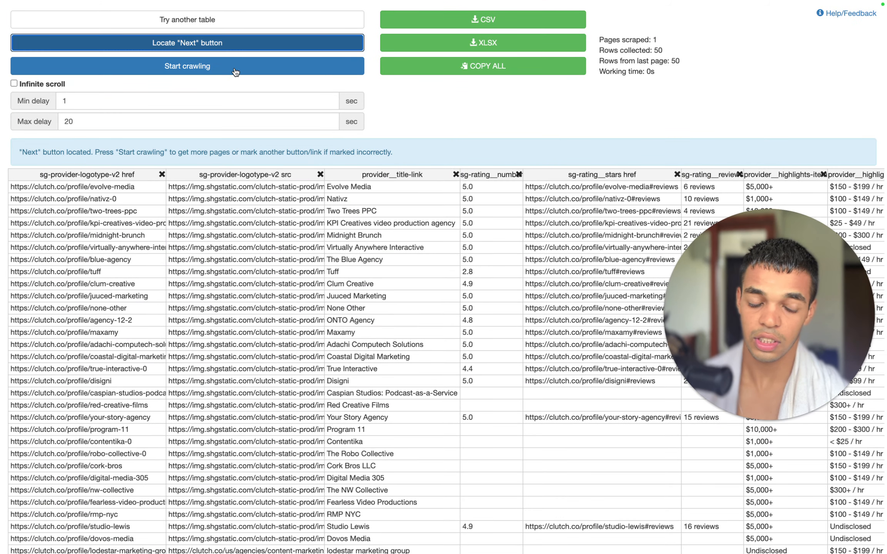
pyautogui.click(302, 71)
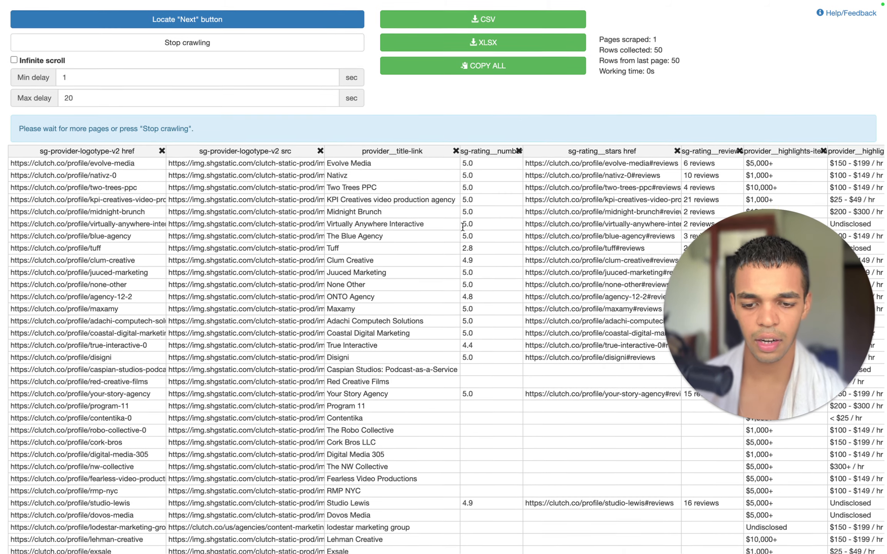
# Check the crawl on the Clutch page and close the Clutch tab.
pyautogui.hotkey('ctrl', 'Up')
pyautogui.click(460, 40)
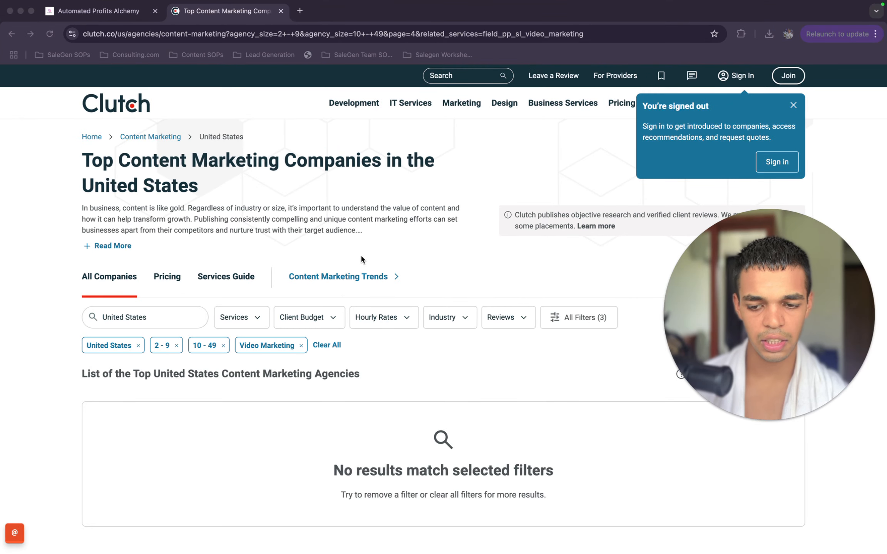
pyautogui.click(281, 11)
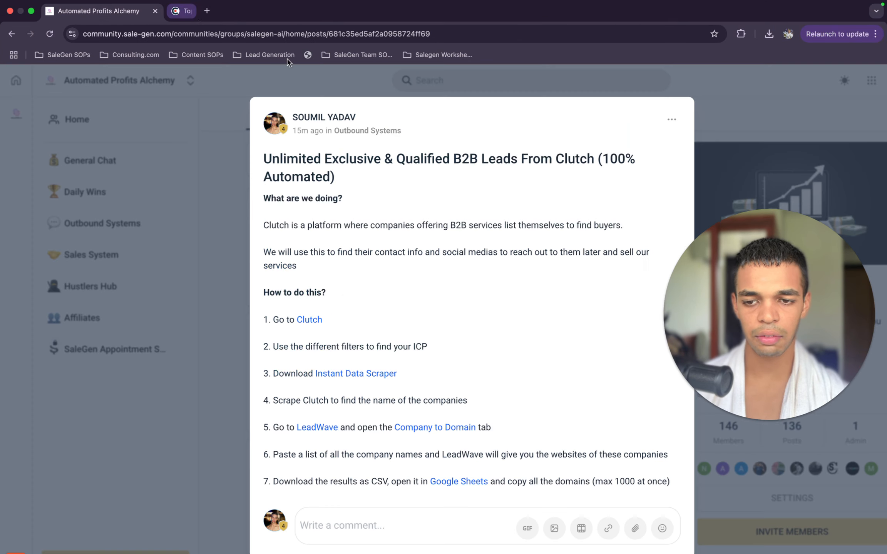
# Review the collected rows in Instant Data Scraper and copy the entire table.
pyautogui.hotkey('ctrl', 'Up')
pyautogui.click(520, 45)
pyautogui.scroll(-20, 416, 250)
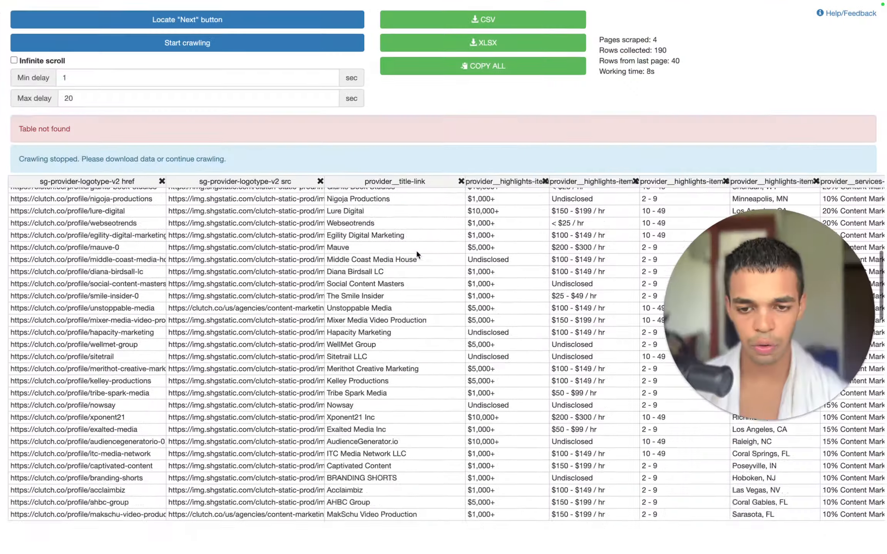
pyautogui.scroll(15, 417, 250)
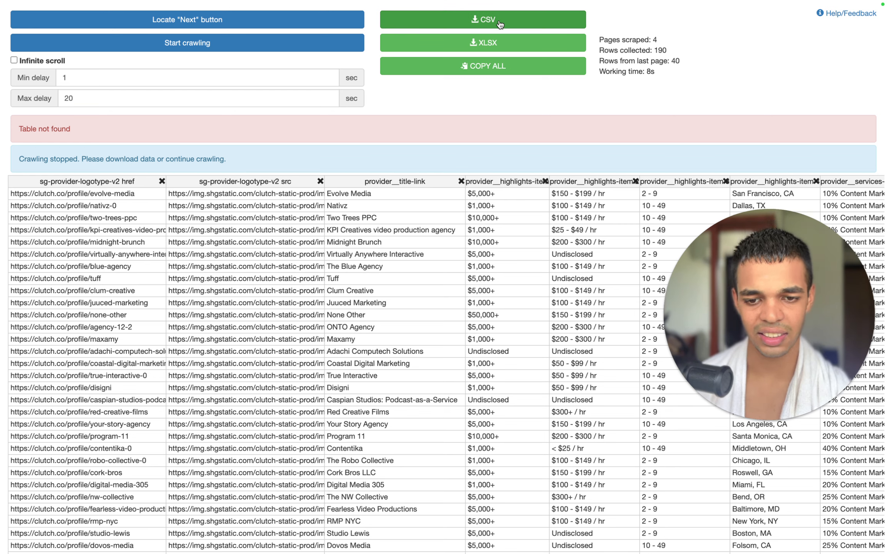
pyautogui.click(490, 73)
# Create a blank Google Sheets spreadsheet in a new browser tab and paste the scraped table from cell A1.
pyautogui.hotkey('ctrl', 'Up')
pyautogui.click(476, 45)
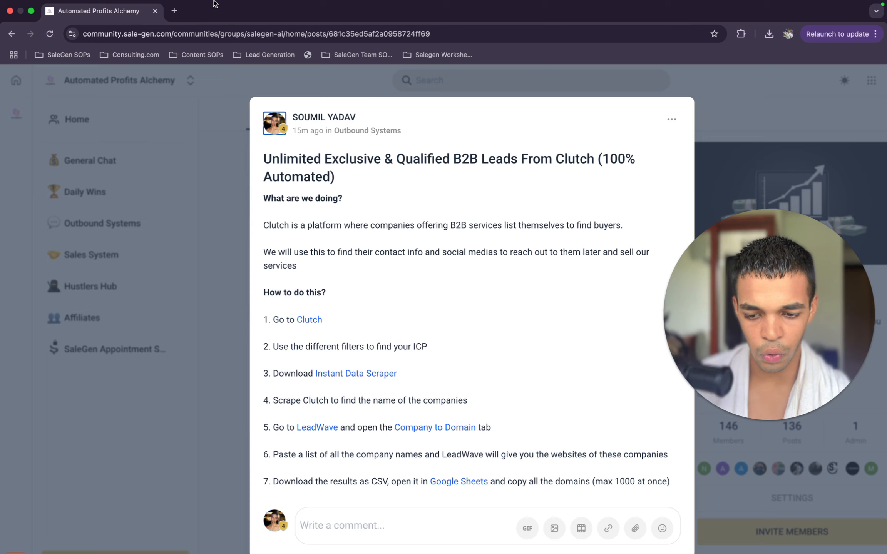
pyautogui.click(174, 10)
pyautogui.write('she')
pyautogui.press('Return')
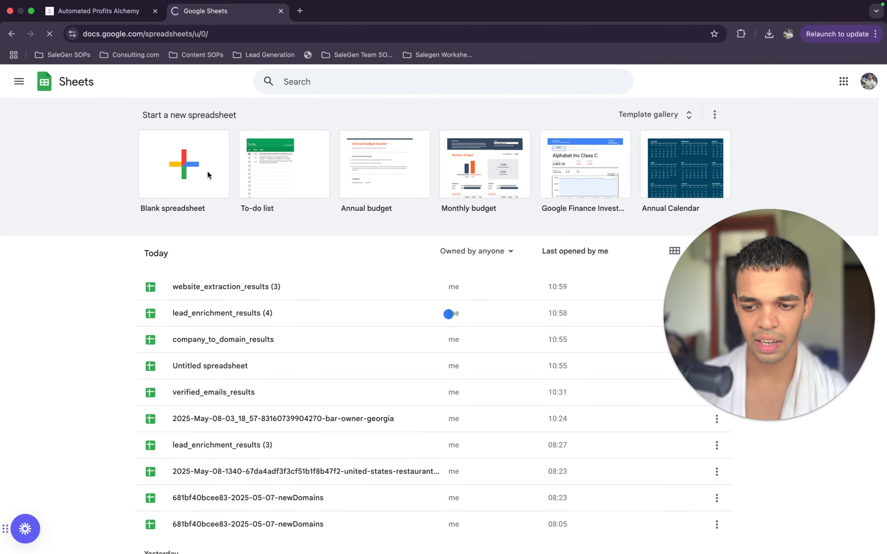
pyautogui.click(207, 176)
pyautogui.press('super+v')
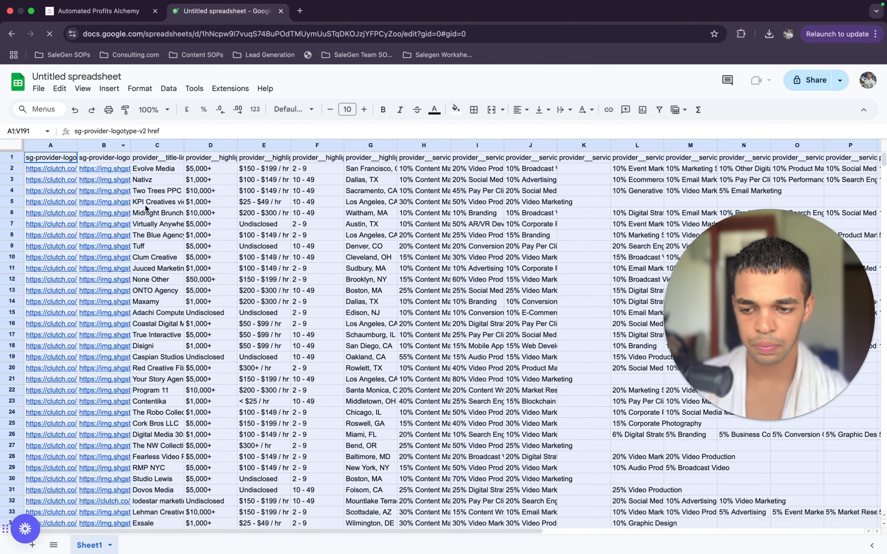
pyautogui.click(207, 202)
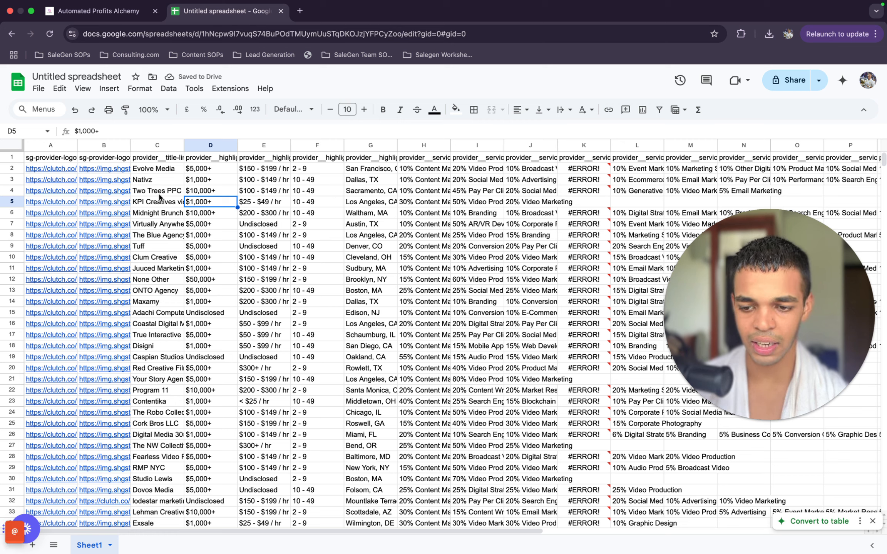
# Delete columns A and B, which hold the provider logo links and image addresses.
pyautogui.click(116, 159)
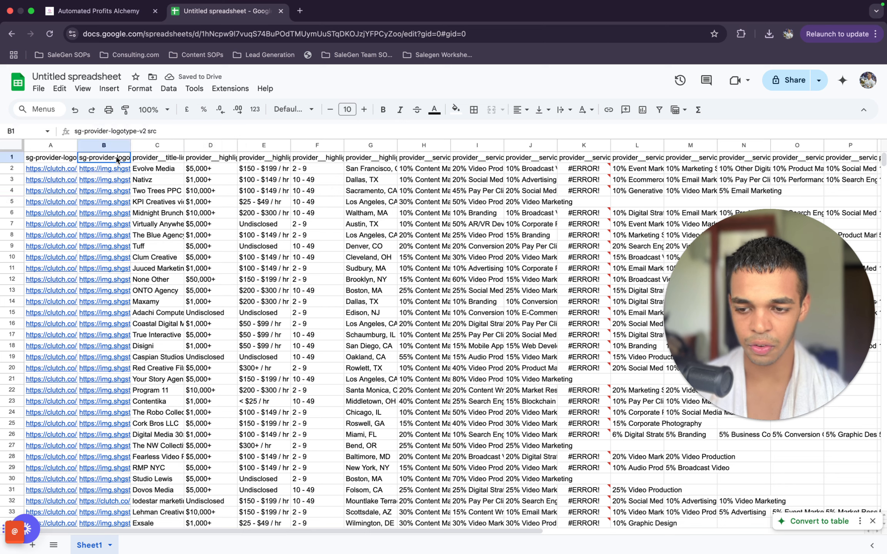
pyautogui.rightClick(60, 159)
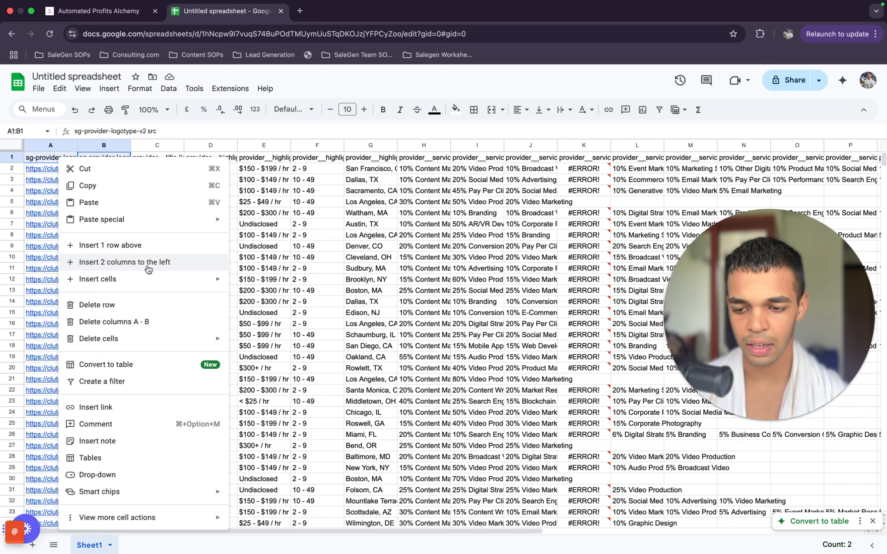
pyautogui.click(138, 322)
# Delete columns B through V so that only the company names in column A are left.
pyautogui.click(104, 172)
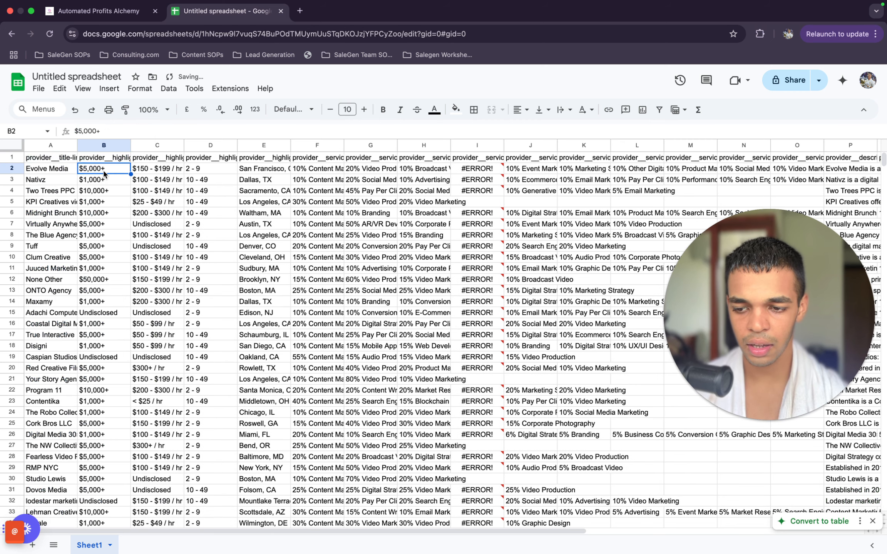
pyautogui.moveTo(104, 168); pyautogui.dragTo(884, 170)
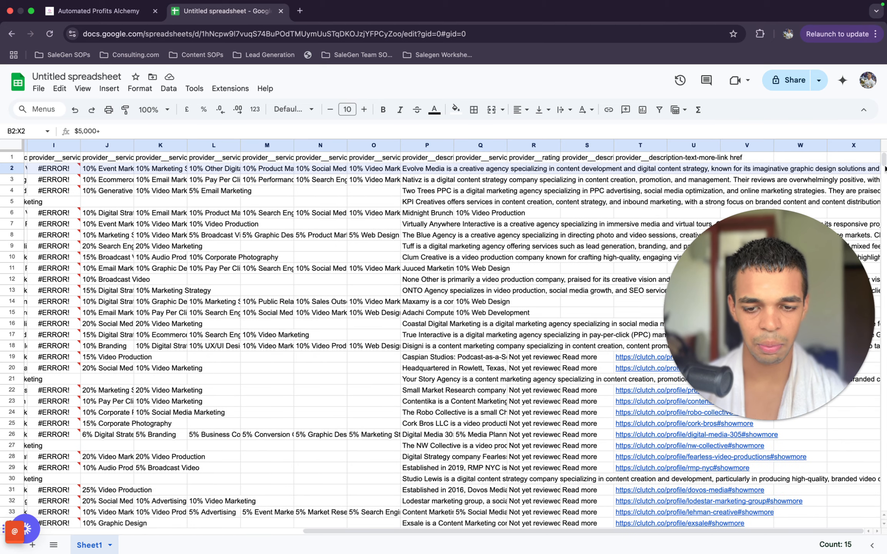
pyautogui.moveTo(802, 126); pyautogui.dragTo(738, 165)
pyautogui.rightClick(739, 166)
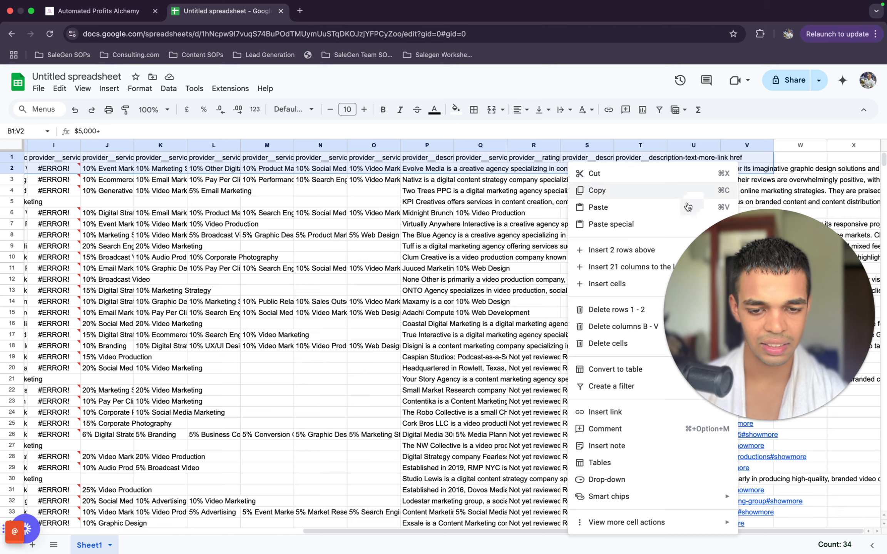
pyautogui.click(633, 327)
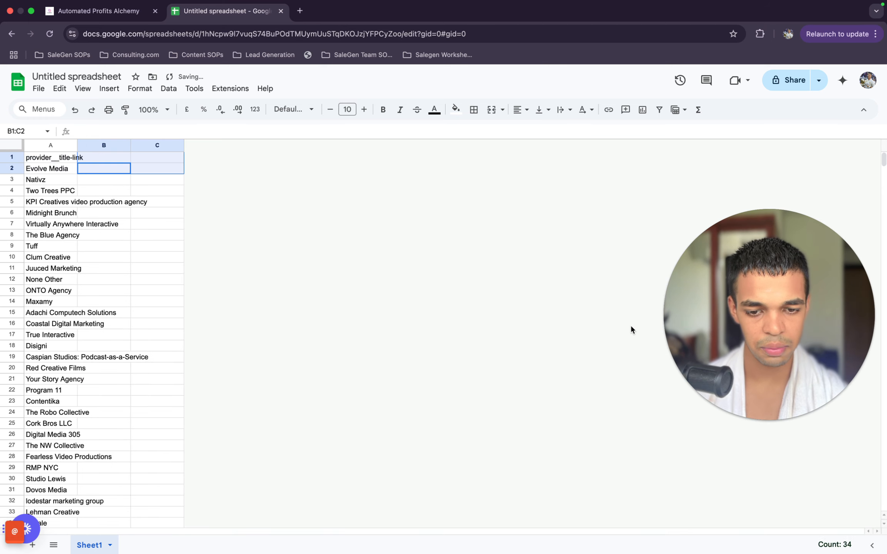
pyautogui.click(75, 169)
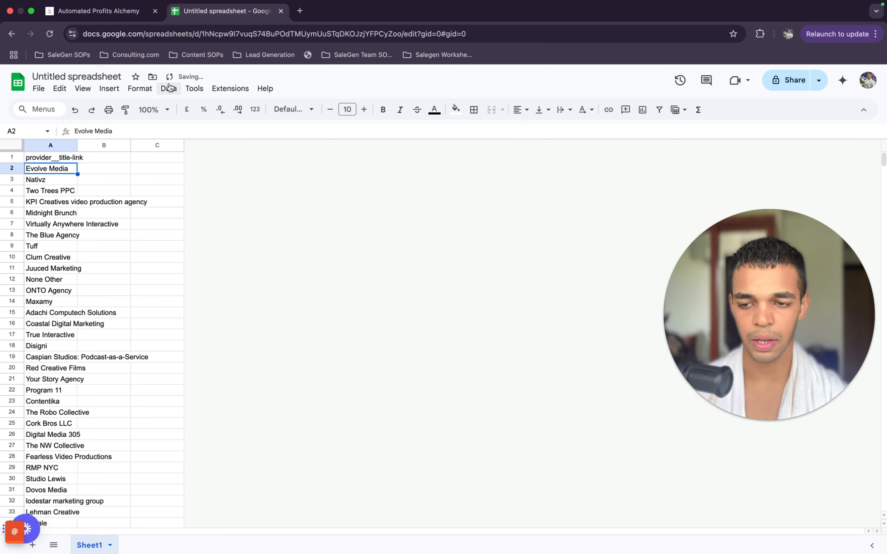
# Open LeadWave from the instructions post, log in to the existing account, and open the Company To Domain tool.
pyautogui.click(117, 11)
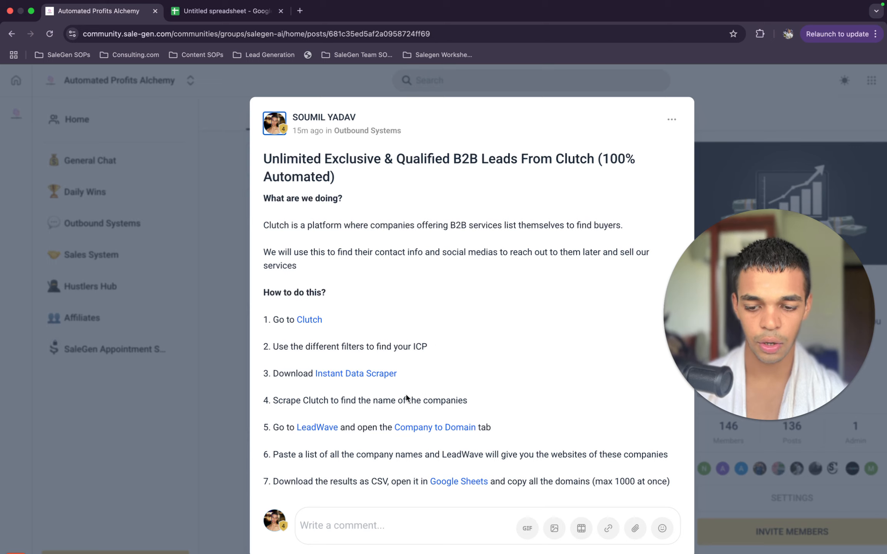
pyautogui.click(321, 428)
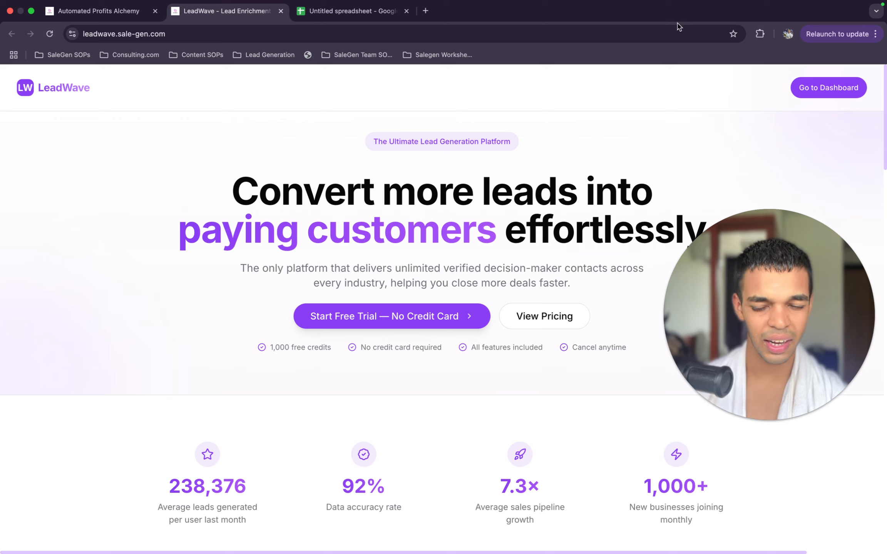
pyautogui.click(445, 317)
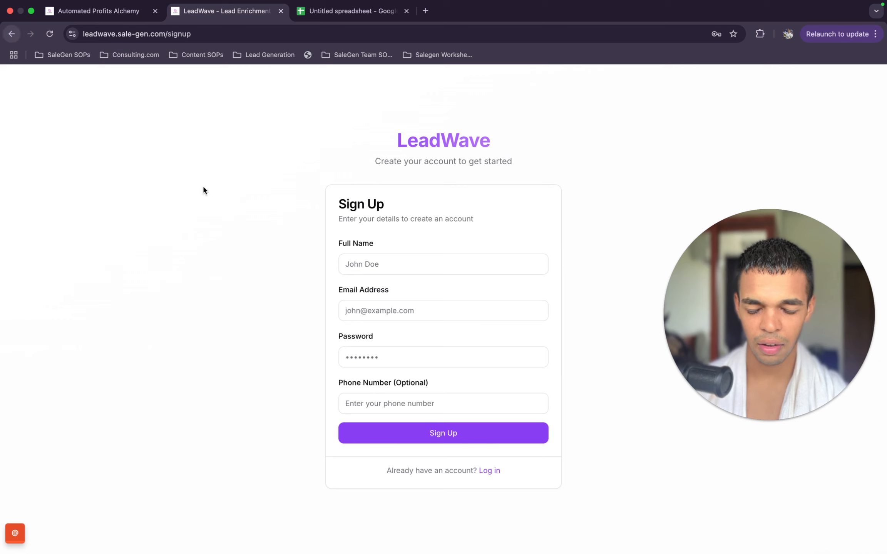
pyautogui.click(492, 471)
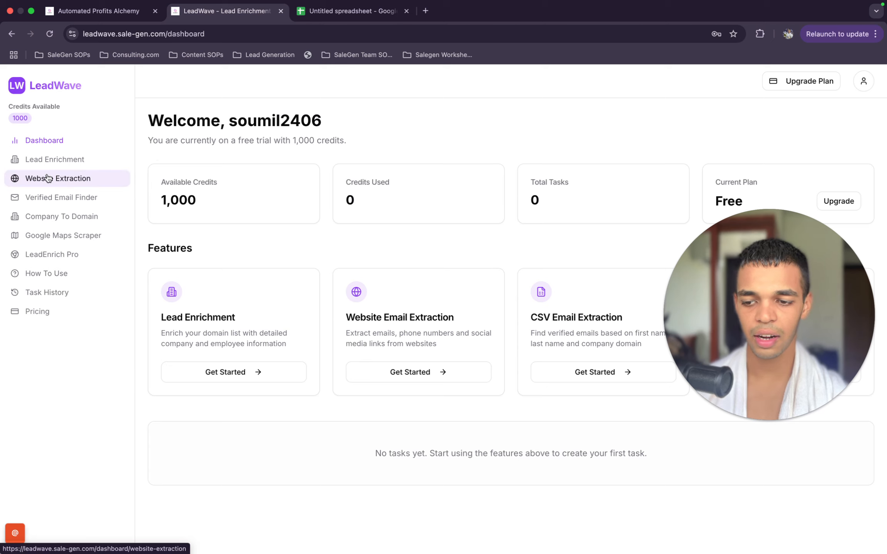
pyautogui.click(87, 224)
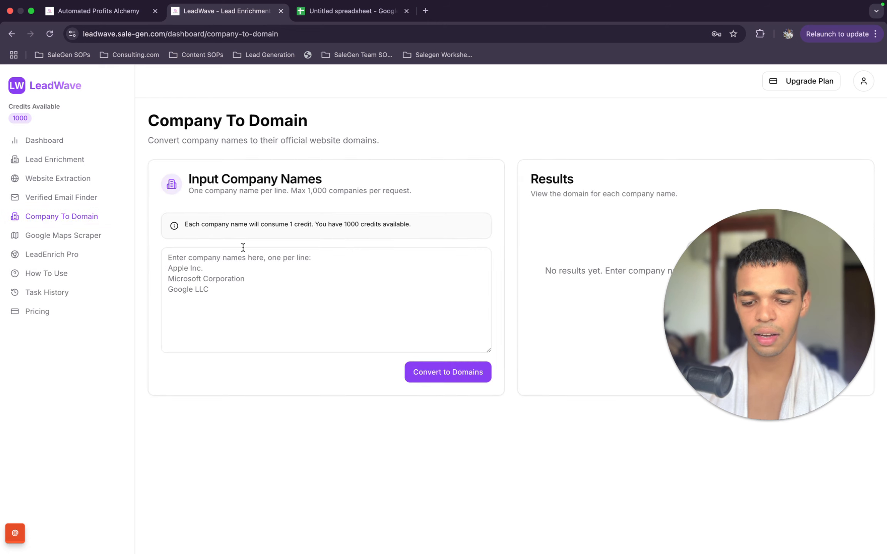
# Test the converter with the company name Amazon, check the resulting website link, and return to an empty Company To Domain form.
pyautogui.click(243, 260)
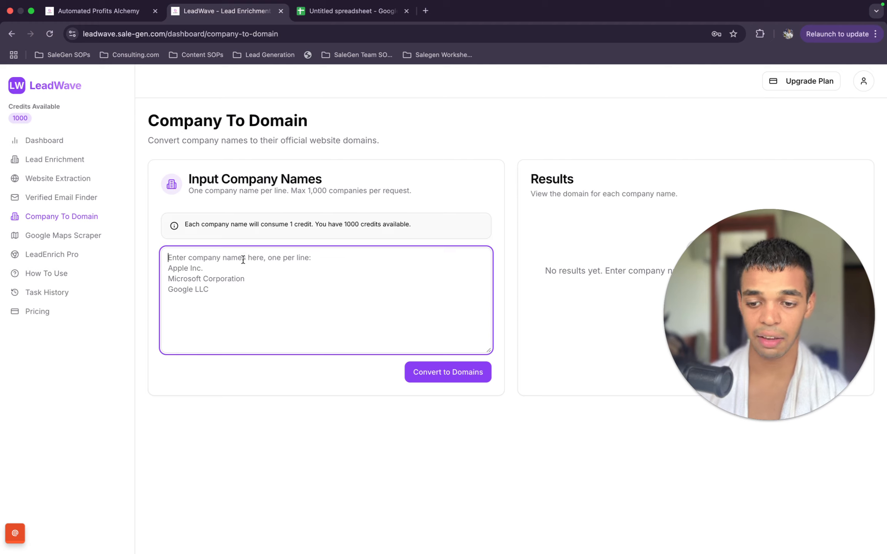
pyautogui.write('Amaz')
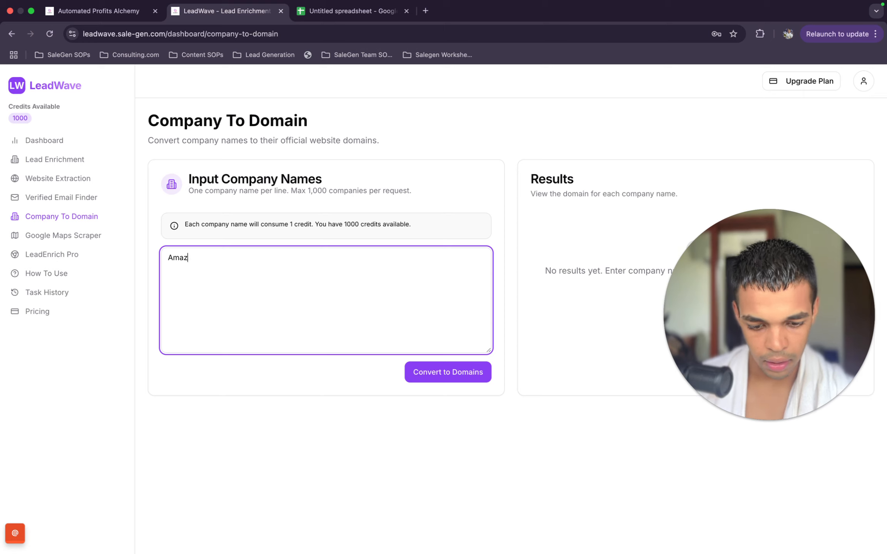
pyautogui.write('on')
pyautogui.click(443, 370)
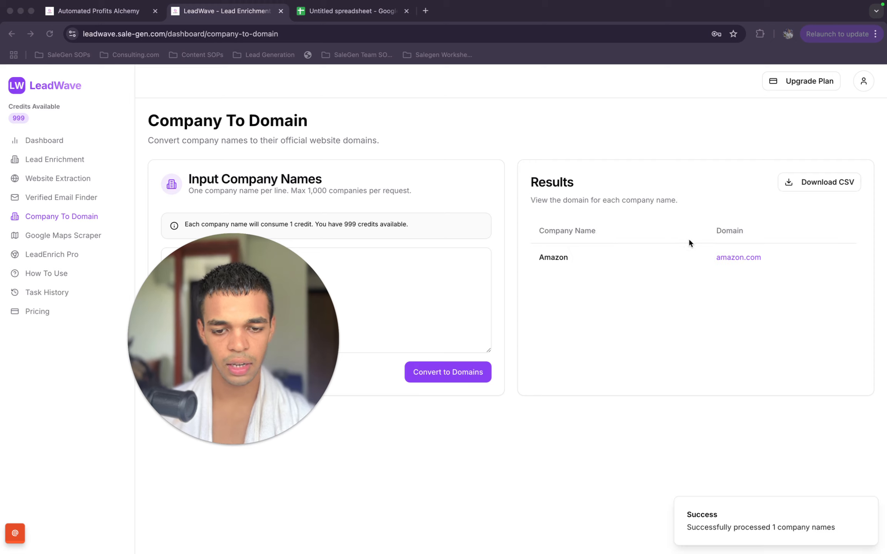
pyautogui.click(750, 257)
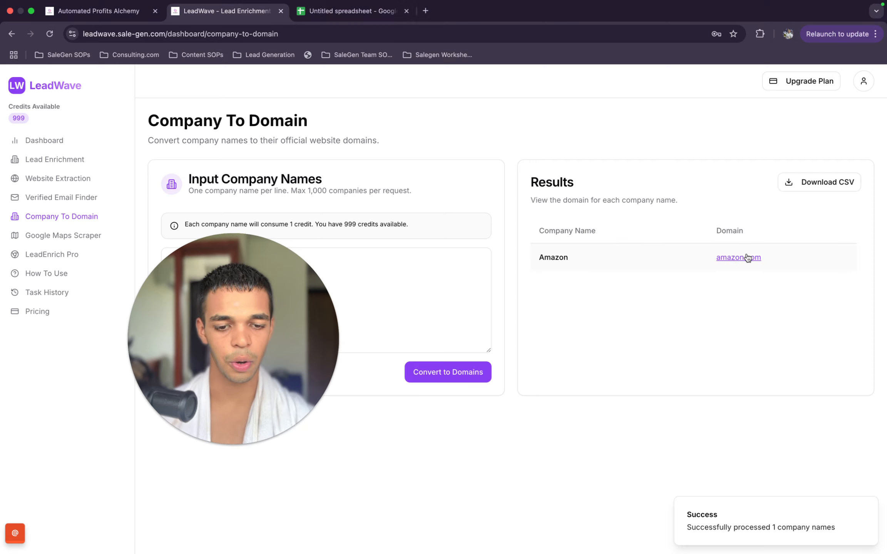
pyautogui.click(747, 257)
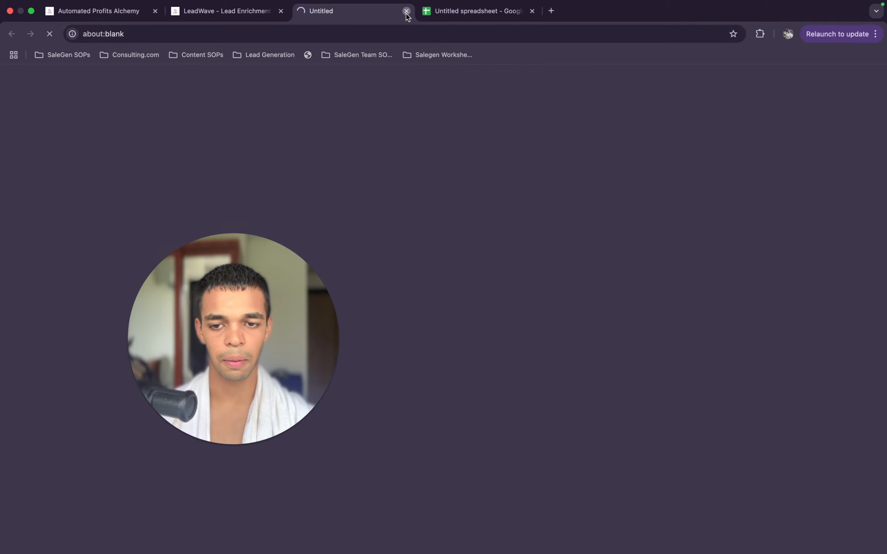
pyautogui.click(406, 12)
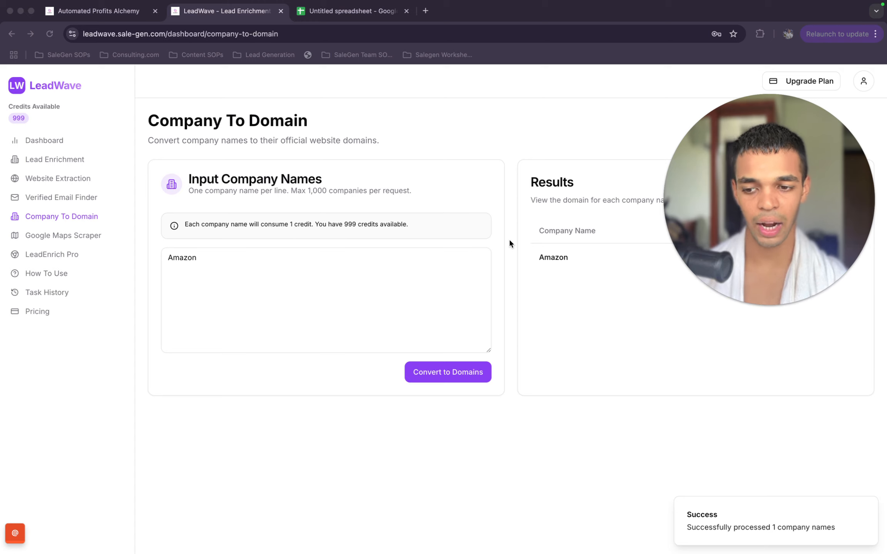
pyautogui.click(82, 159)
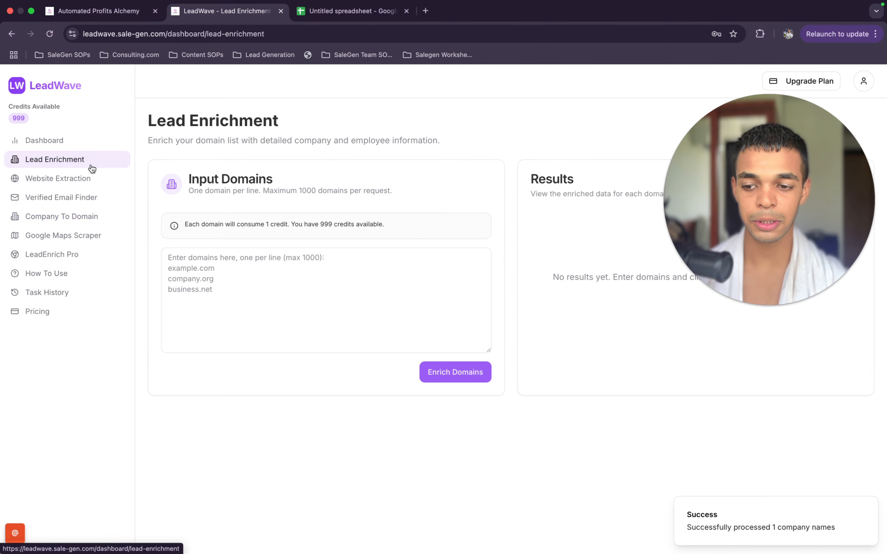
pyautogui.click(89, 217)
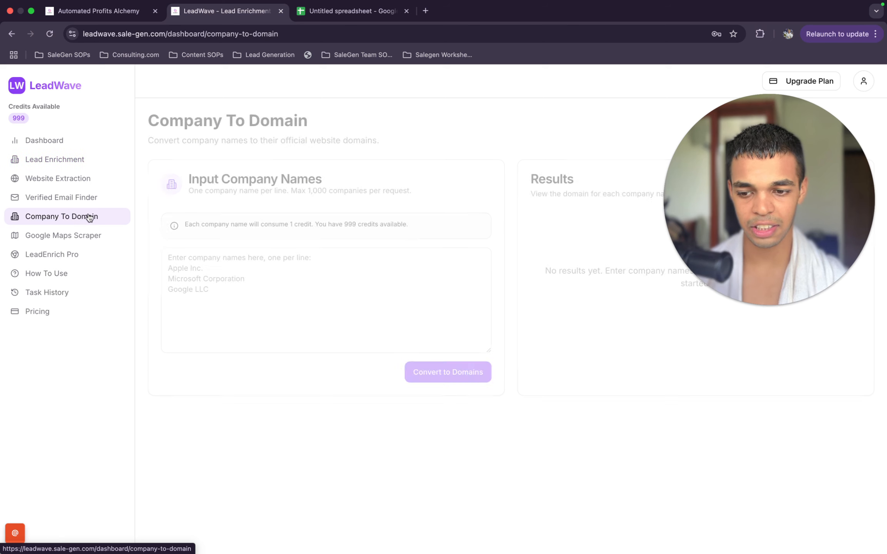
# Copy the company names in cells A2:A191 of the spreadsheet, leaving out the header.
pyautogui.click(358, 9)
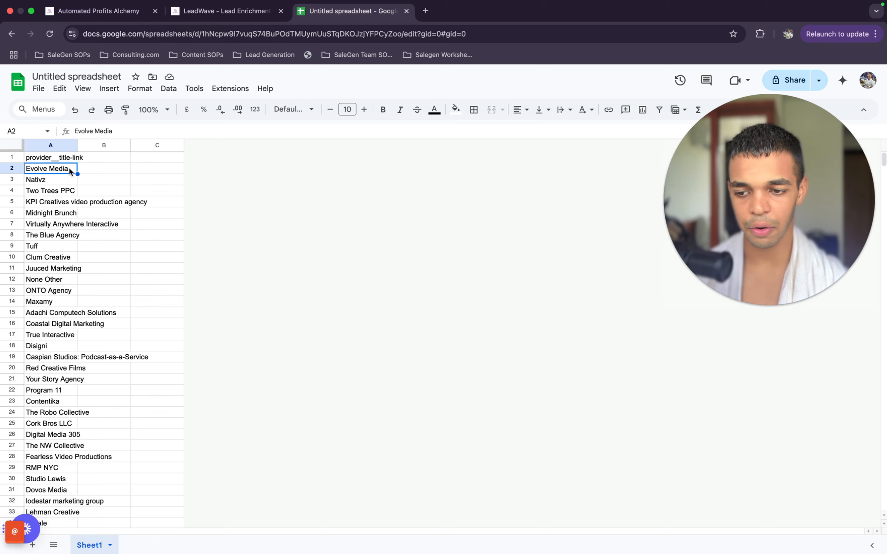
pyautogui.moveTo(70, 171); pyautogui.dragTo(71, 321)
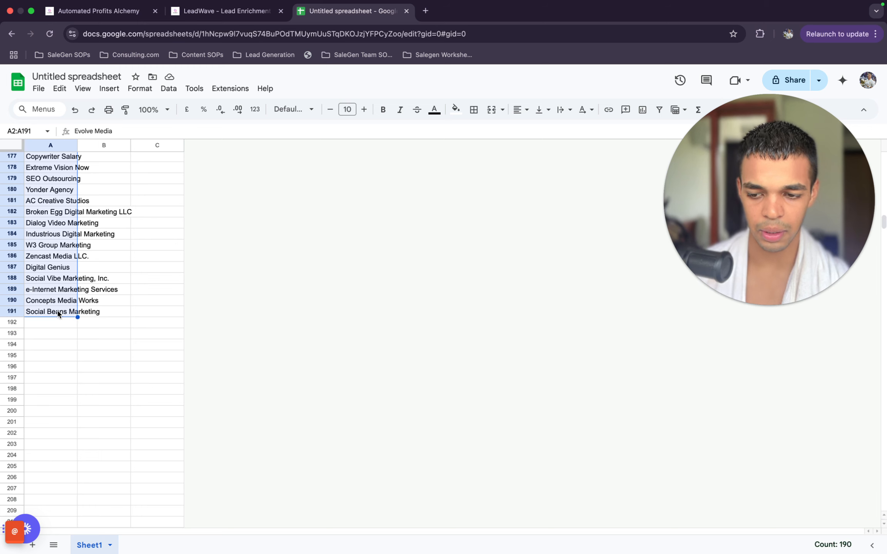
pyautogui.scroll(20, 58, 313)
pyautogui.click(58, 313)
pyautogui.scroll(-2, 58, 430)
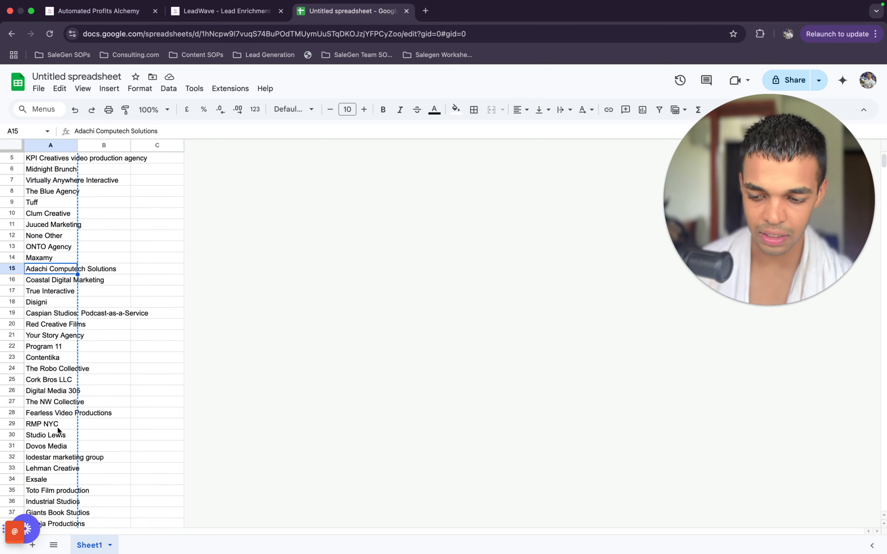
pyautogui.scroll(-1, 57, 431)
# Paste the copied company names into LeadWave's Company To Domain input and convert them to domains.
pyautogui.click(254, 12)
pyautogui.click(356, 280)
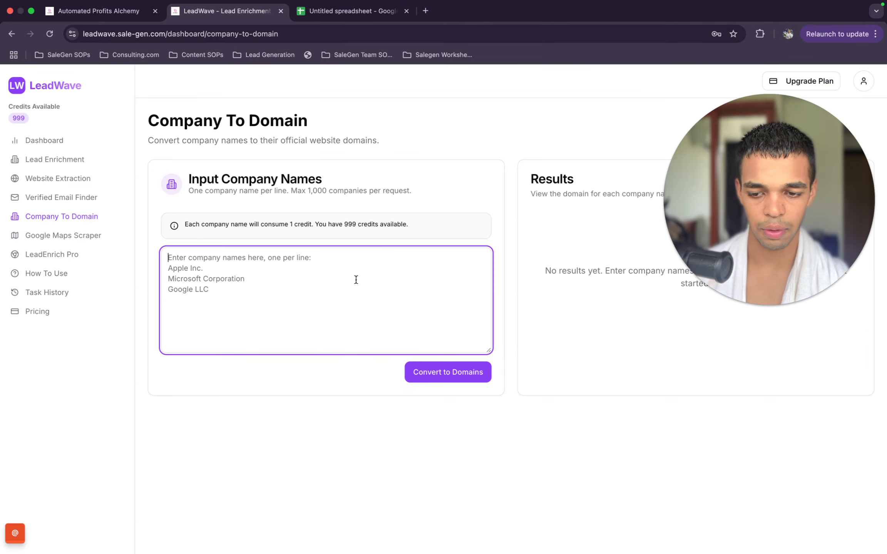
pyautogui.press('super+v')
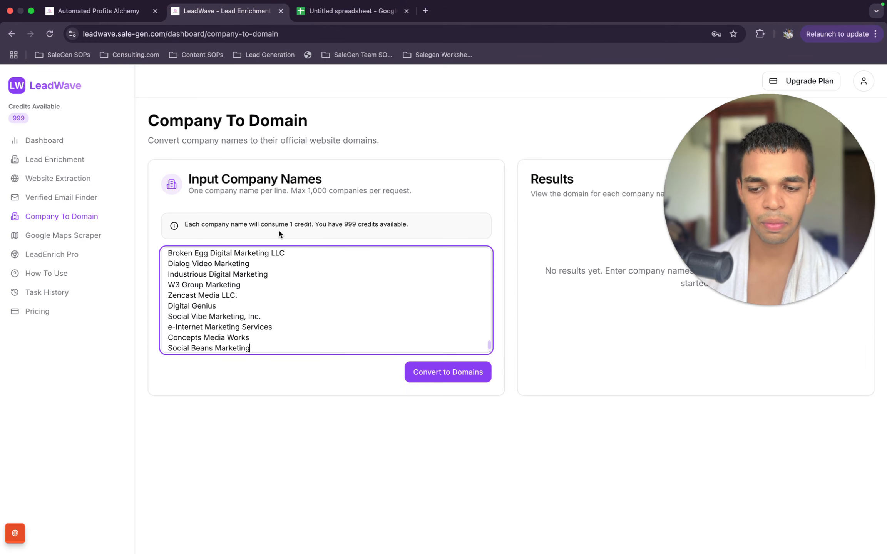
pyautogui.scroll(15, 280, 265)
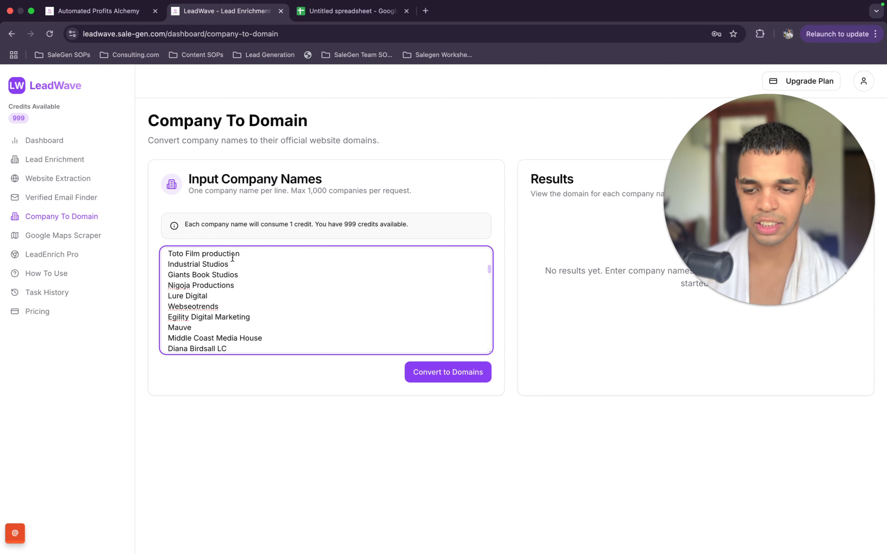
pyautogui.scroll(5, 232, 258)
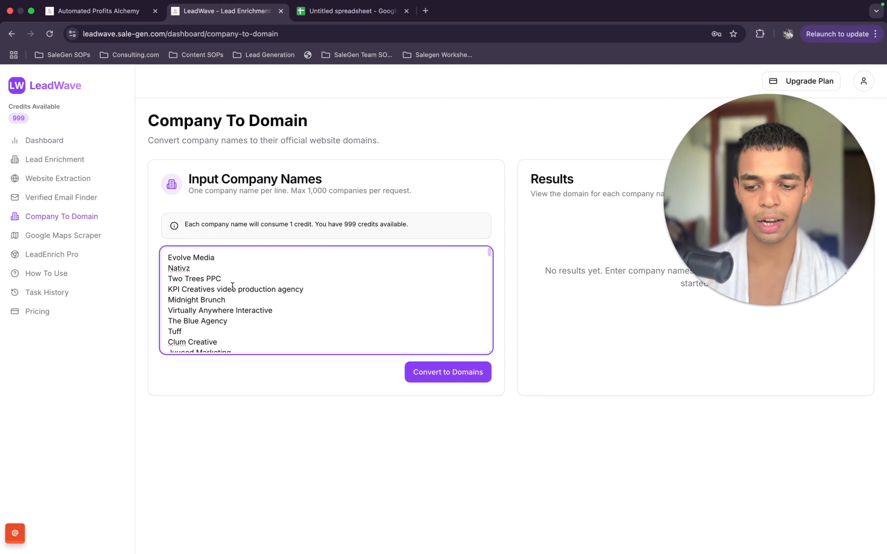
pyautogui.click(444, 373)
# Check the websites found for Evolve Media and The Blue Agency, closing each site after viewing it.
pyautogui.moveTo(697, 233); pyautogui.dragTo(305, 439)
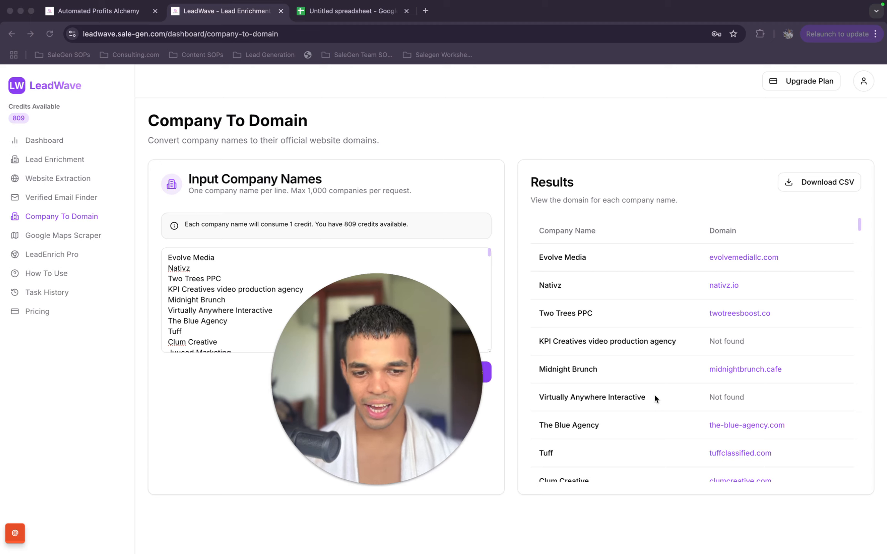
pyautogui.click(678, 270)
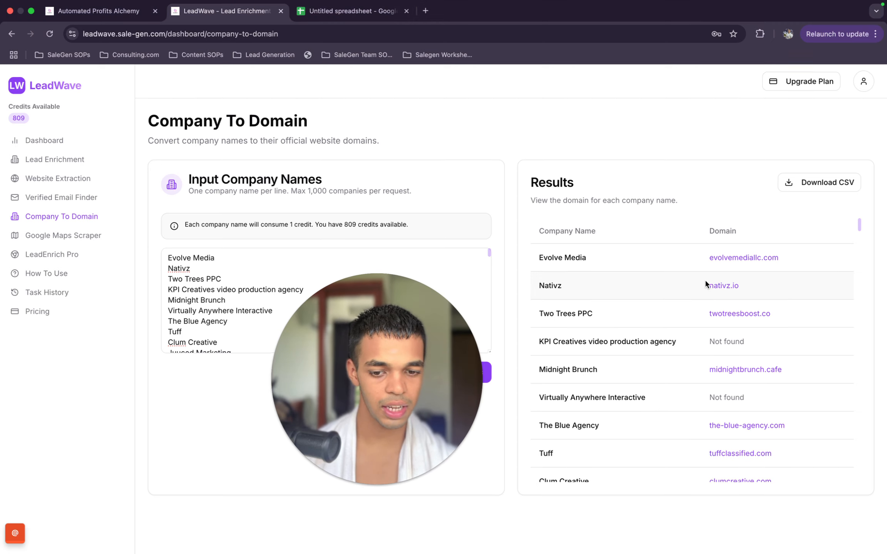
pyautogui.click(753, 258)
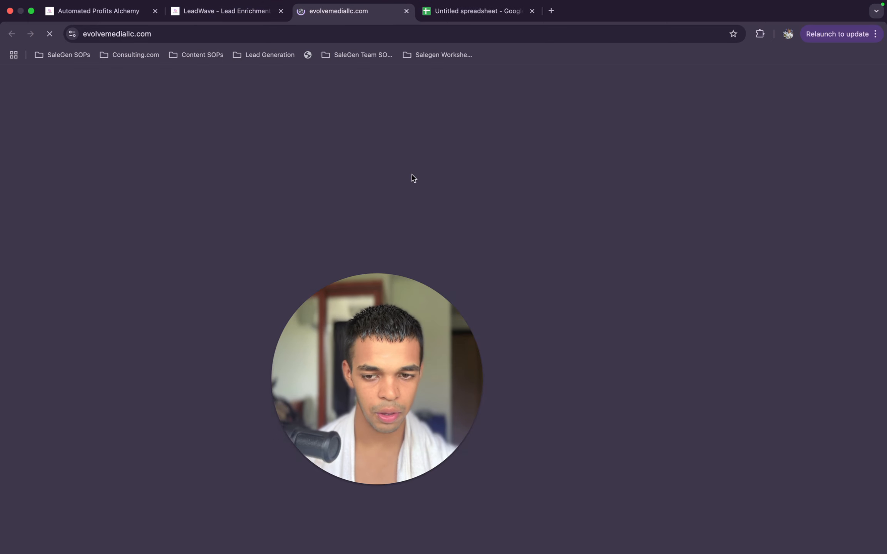
pyautogui.scroll(-15, 350, 441)
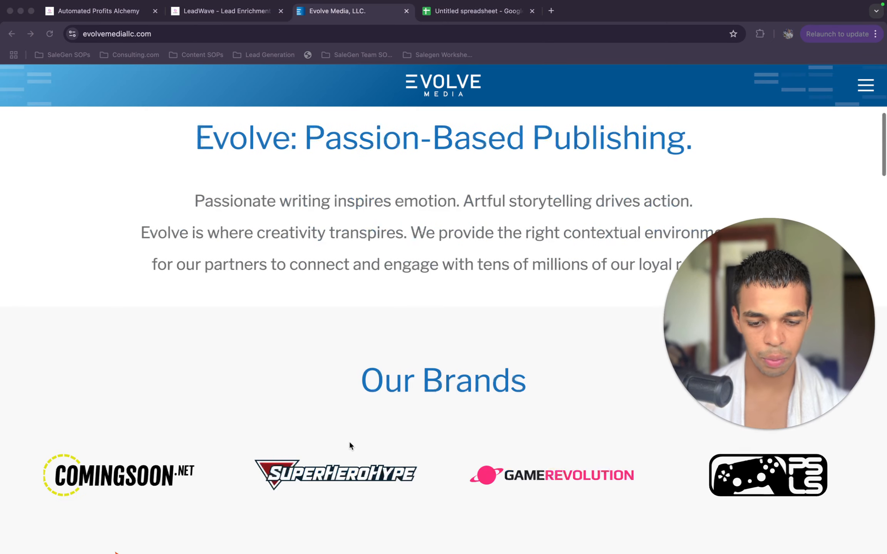
pyautogui.click(406, 11)
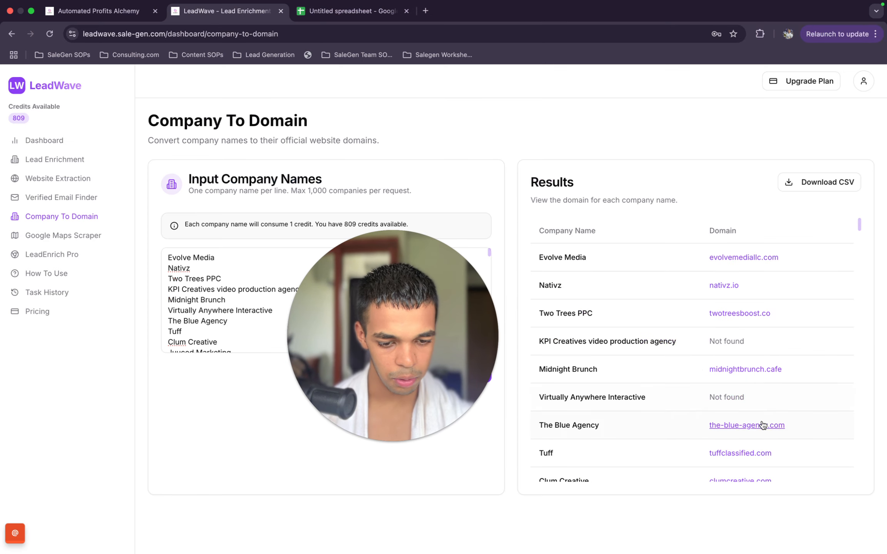
pyautogui.click(722, 424)
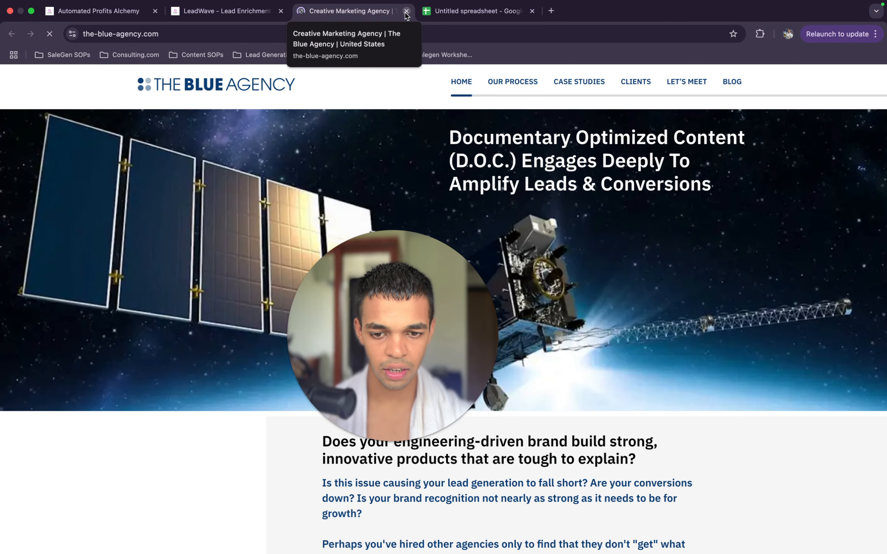
pyautogui.click(406, 11)
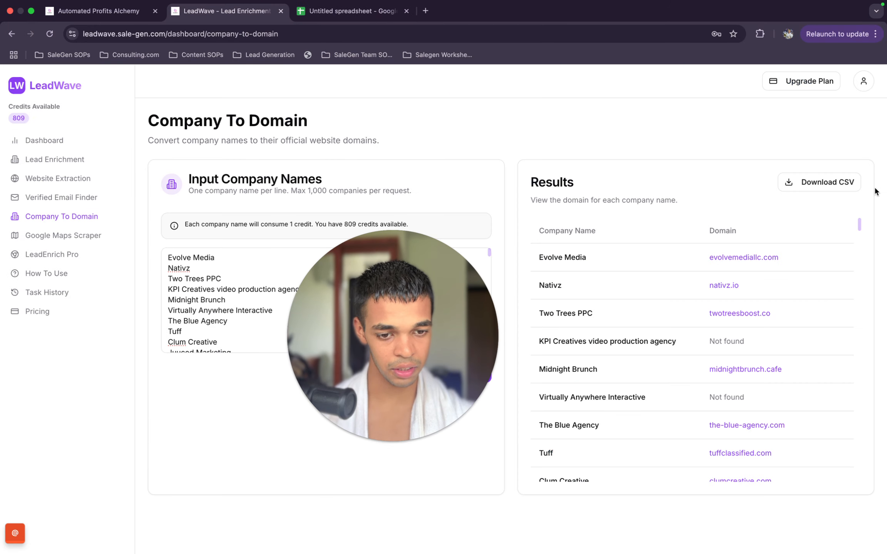
# Download the domain results as a CSV file and return to the community post to read the remaining instructions.
pyautogui.click(822, 183)
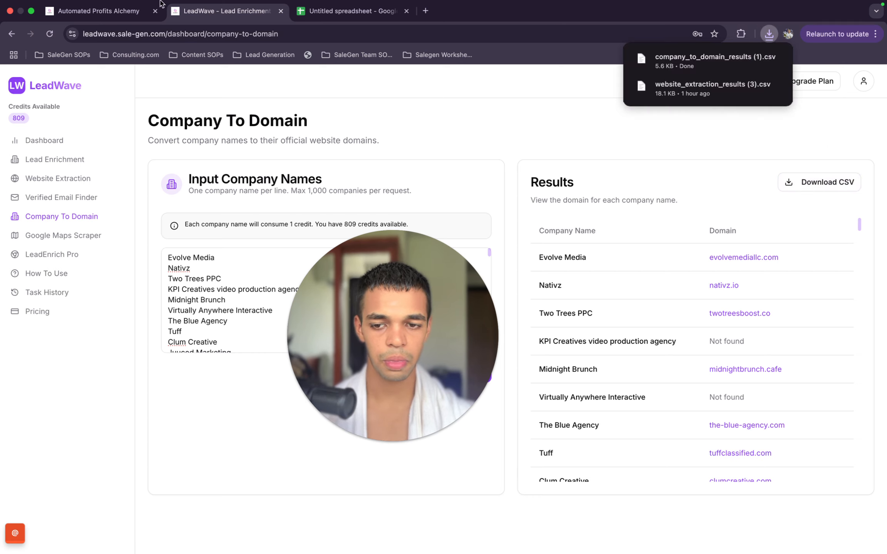
pyautogui.click(87, 15)
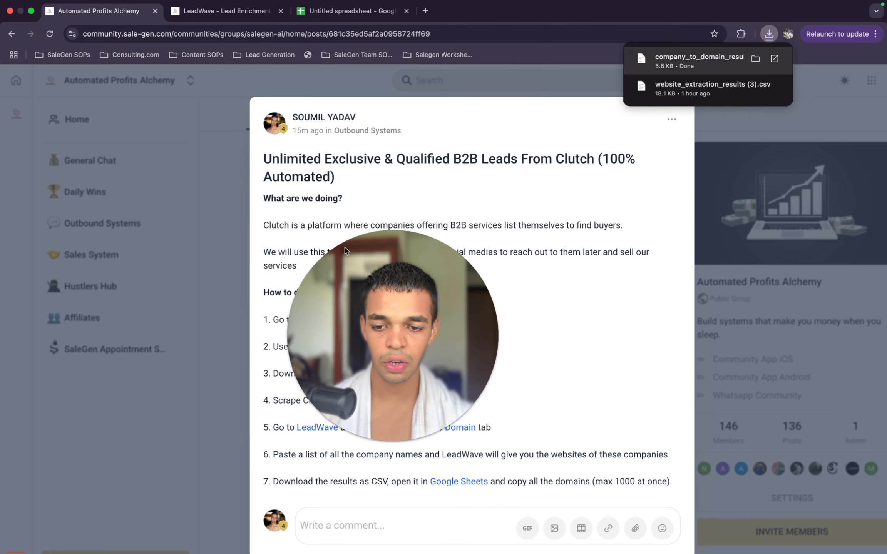
pyautogui.scroll(-10, 496, 267)
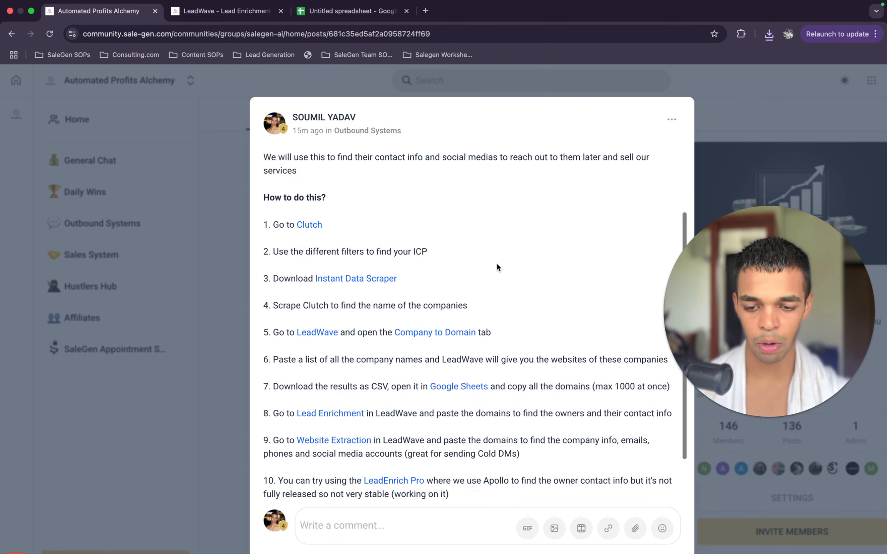
# Upload company_to_domain_results (1).csv from Downloads into Google Sheets and close the old LeadWave and Untitled spreadsheet tabs.
pyautogui.scroll(3, 386, 210)
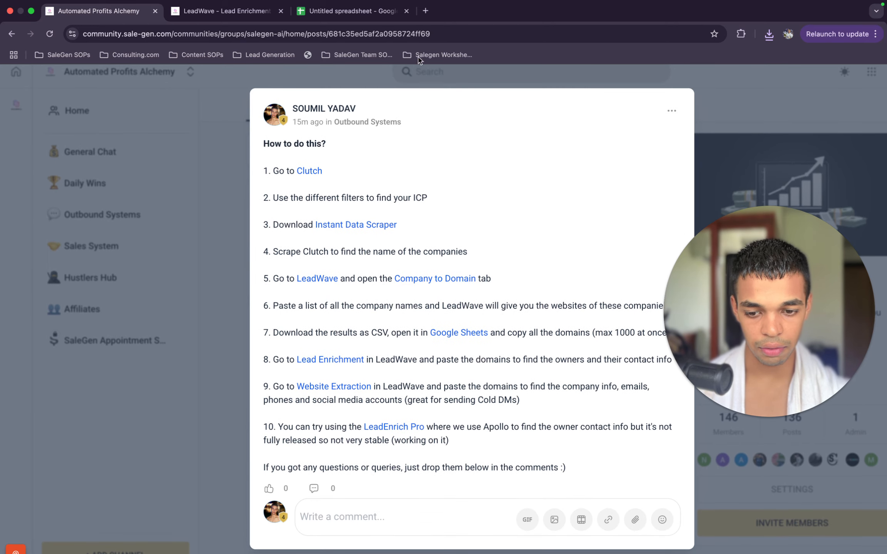
pyautogui.click(362, 12)
pyautogui.click(43, 89)
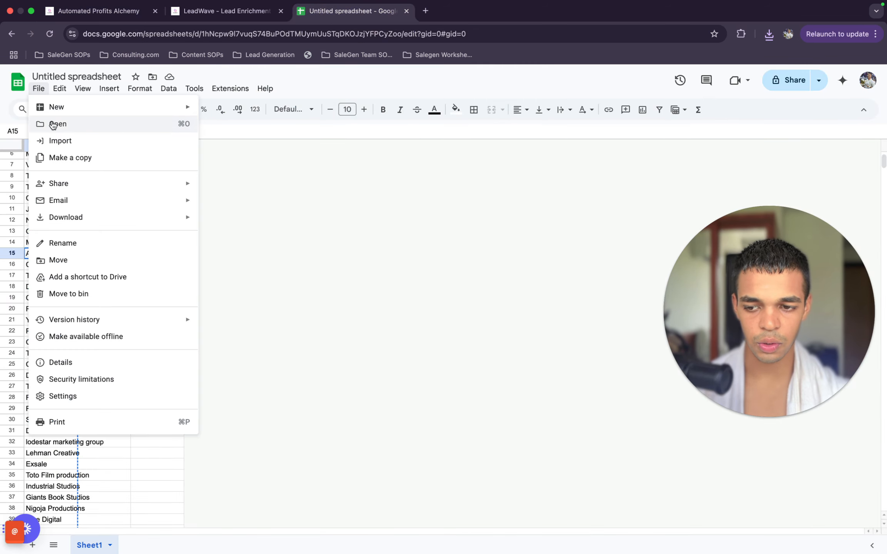
pyautogui.click(57, 124)
pyautogui.click(393, 154)
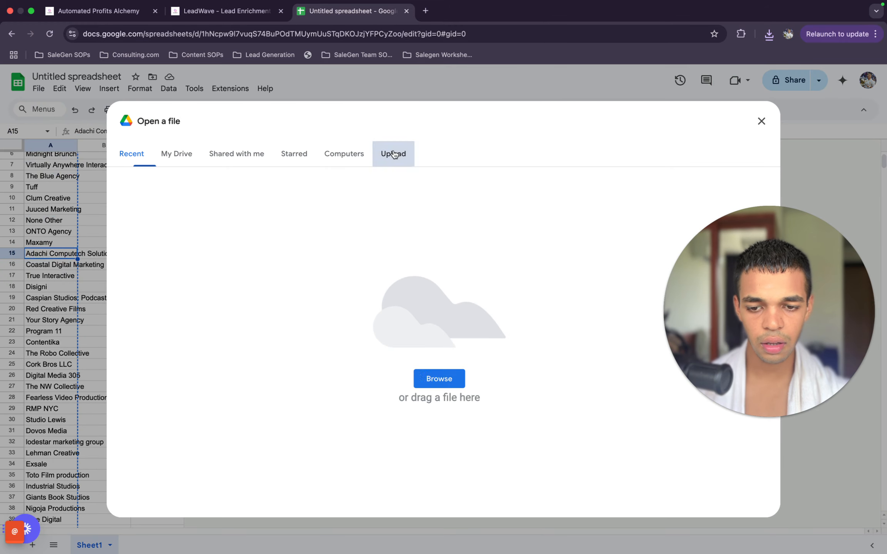
pyautogui.click(442, 383)
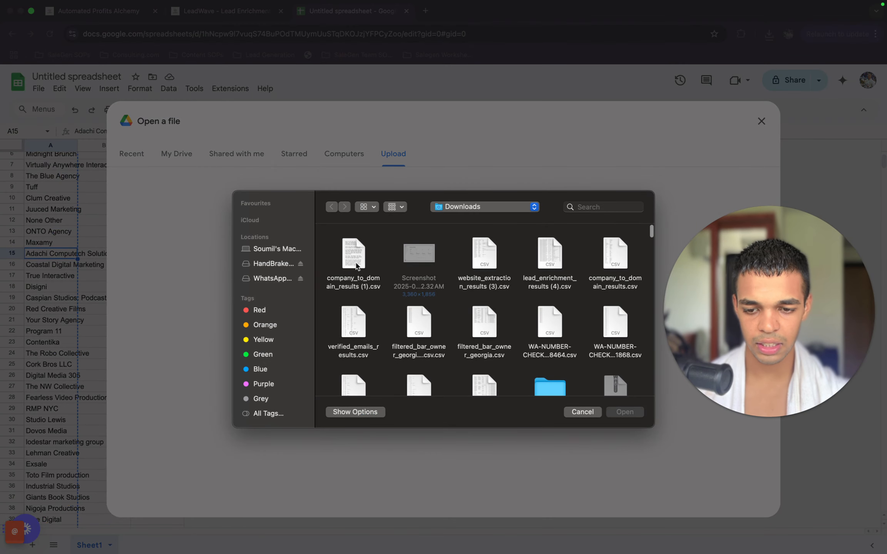
pyautogui.doubleClick(357, 266)
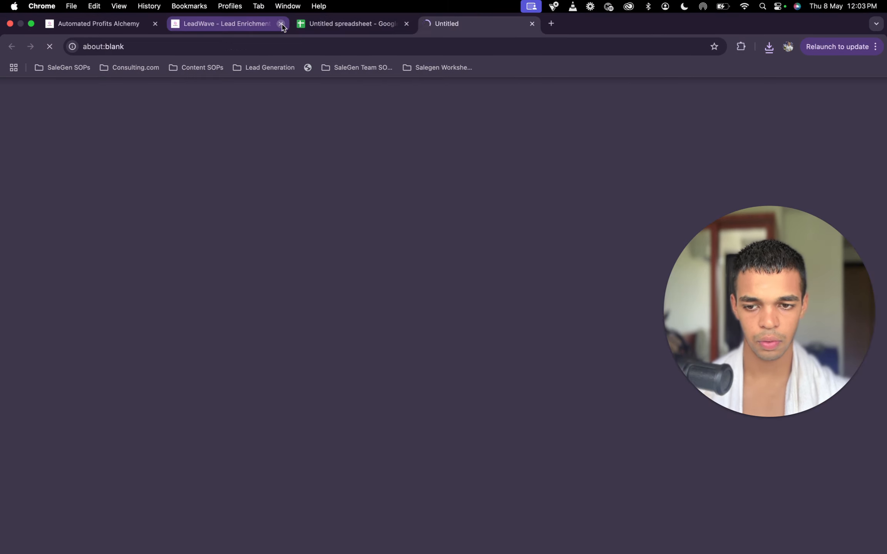
pyautogui.click(281, 24)
pyautogui.click(281, 24)
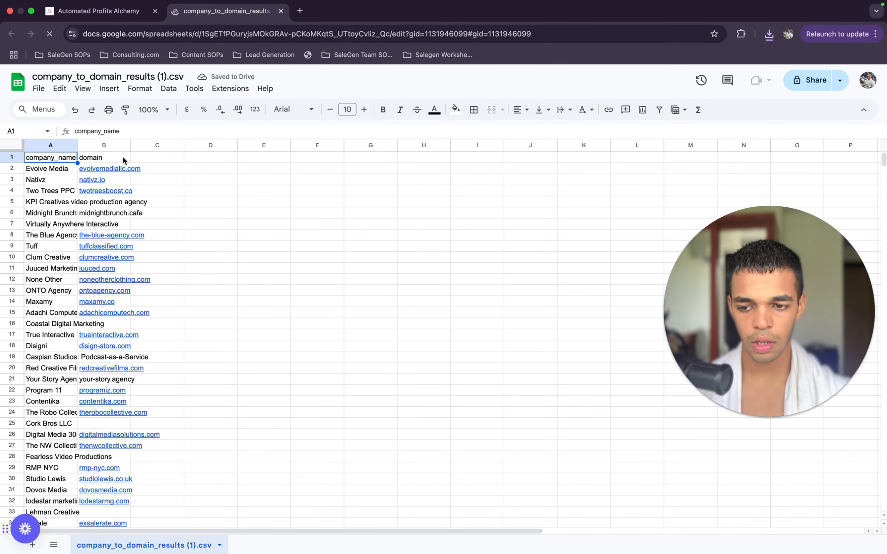
# Copy the domains in cells B2:B191 and check the enrichment instructions in the community post before returning to the spreadsheet.
pyautogui.moveTo(112, 166); pyautogui.dragTo(124, 303)
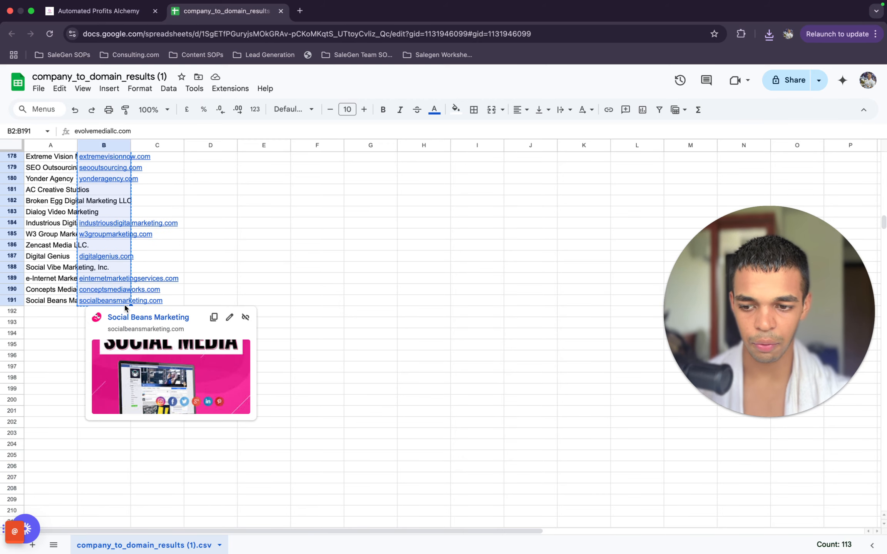
pyautogui.press('super+c')
pyautogui.scroll(20, 125, 307)
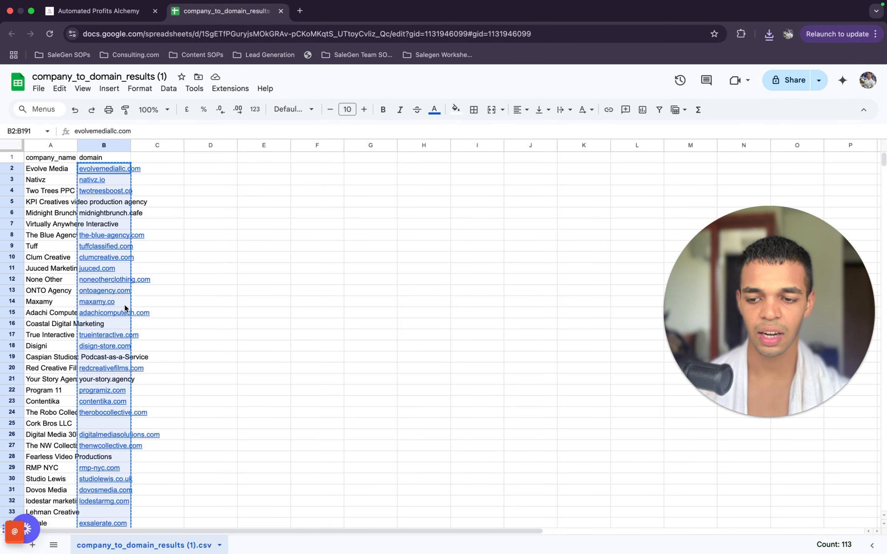
pyautogui.click(108, 14)
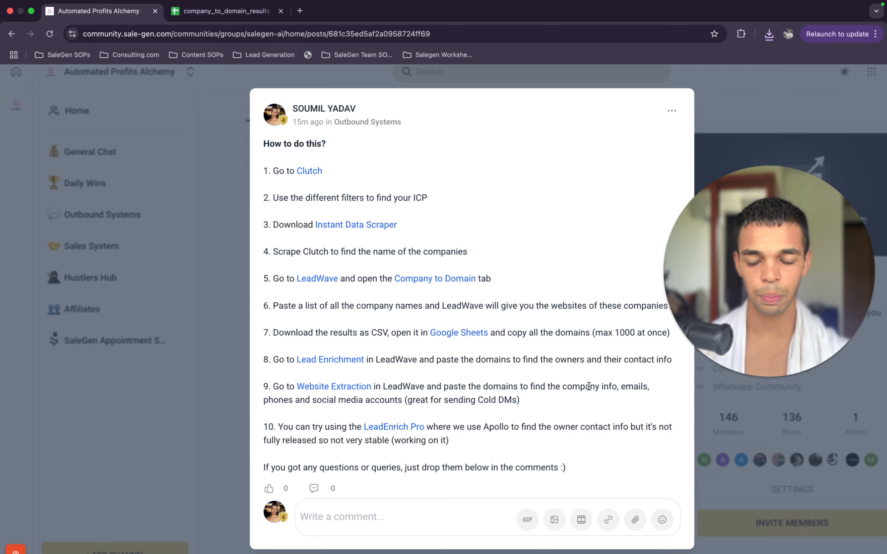
pyautogui.click(226, 10)
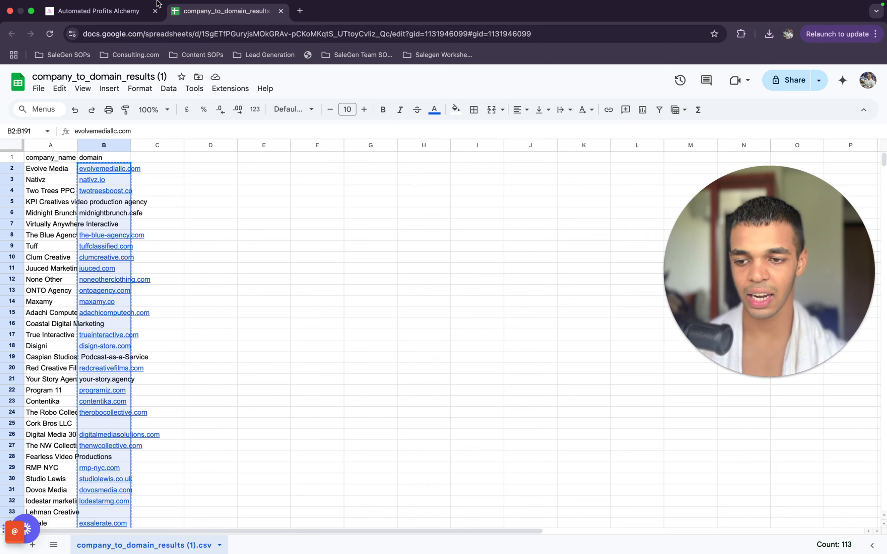
# Open LeadWave in a new browser tab and go to its dashboard.
pyautogui.click(298, 11)
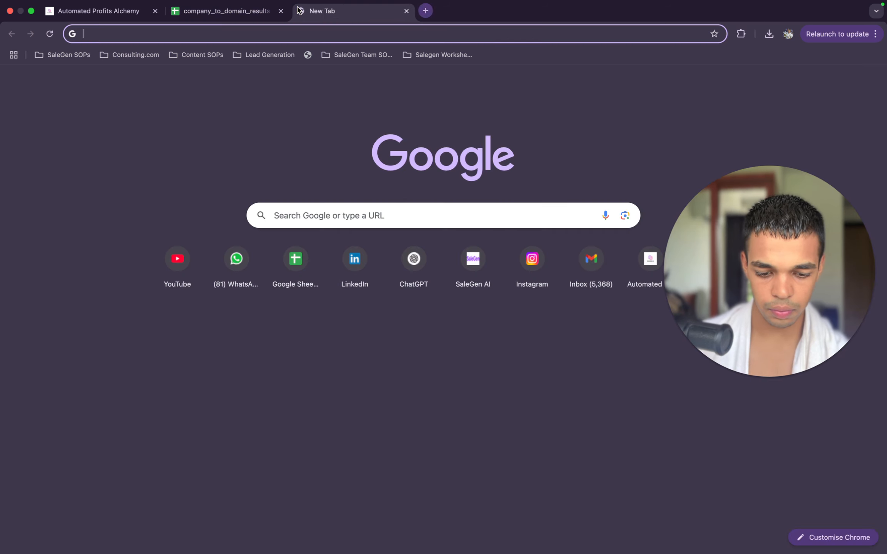
pyautogui.write('lea')
pyautogui.press('Return')
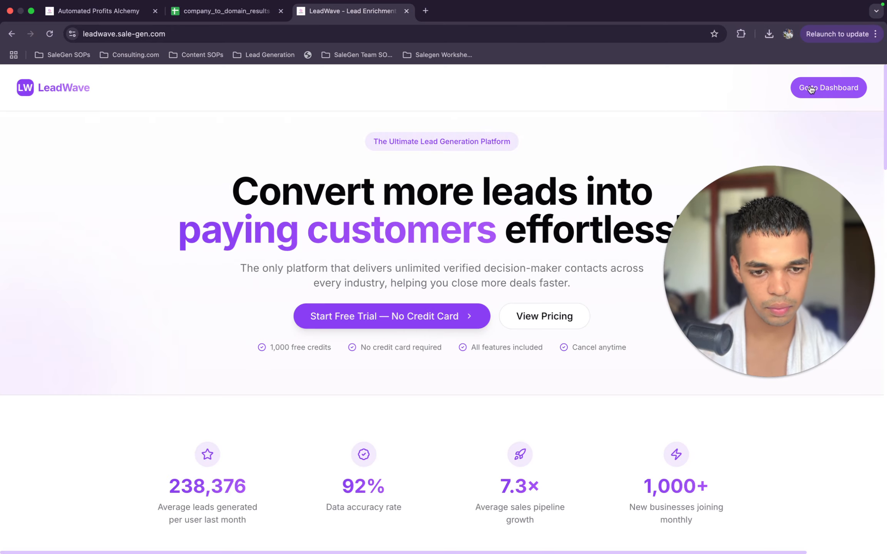
pyautogui.click(808, 87)
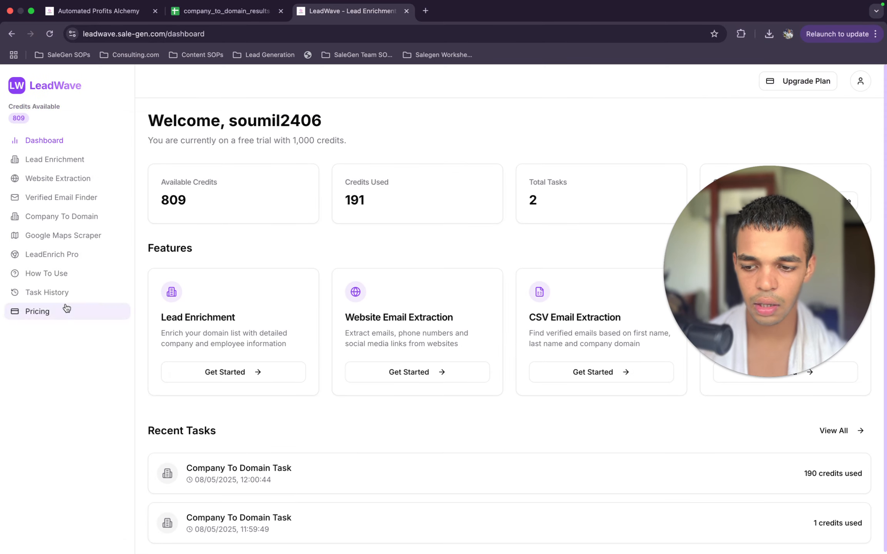
# Review LeadWave's pricing plans and return to the dashboard.
pyautogui.click(58, 313)
pyautogui.moveTo(699, 284); pyautogui.dragTo(325, 368)
pyautogui.click(684, 367)
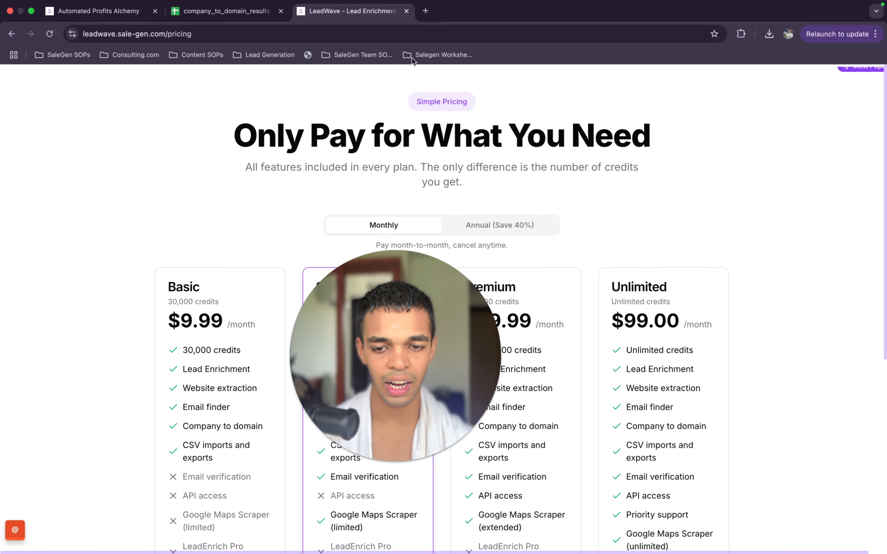
pyautogui.click(9, 35)
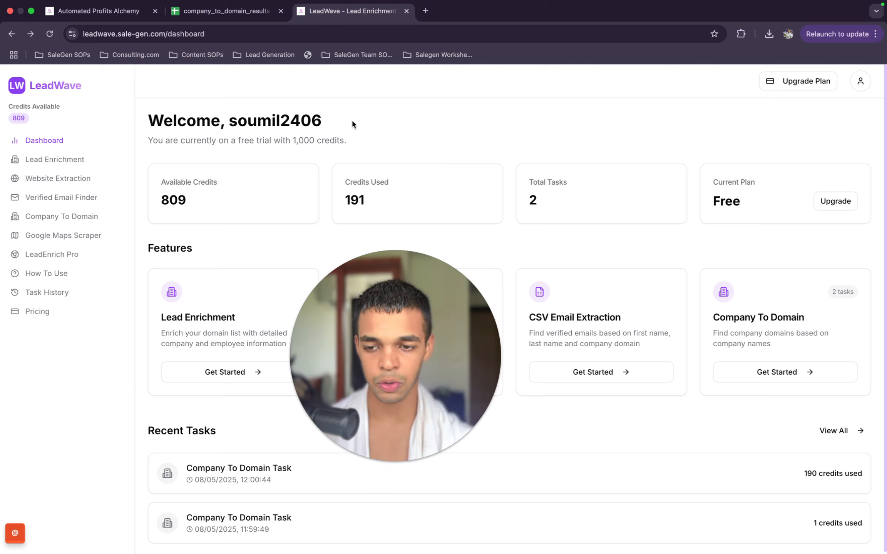
# Paste the copied domains into LeadWave's Lead Enrichment input and start enriching them.
pyautogui.click(226, 11)
pyautogui.moveTo(436, 371); pyautogui.dragTo(736, 285)
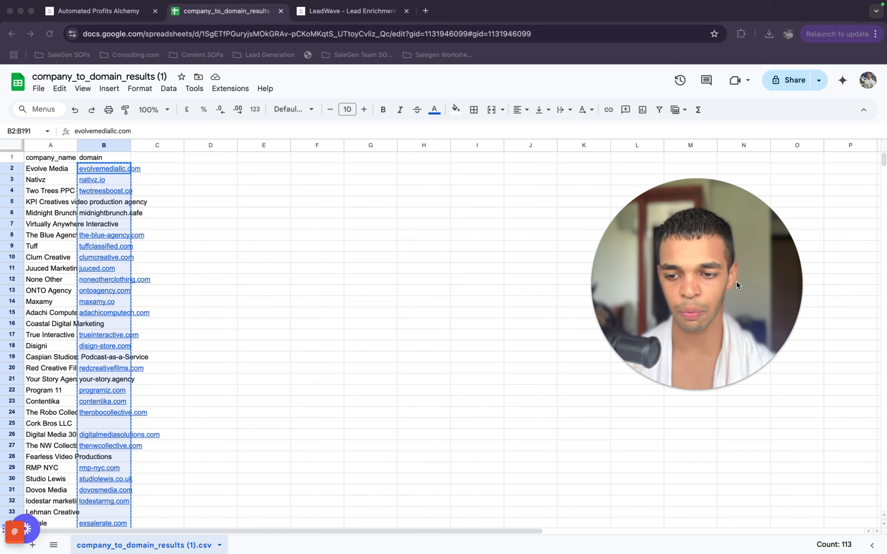
pyautogui.click(381, 18)
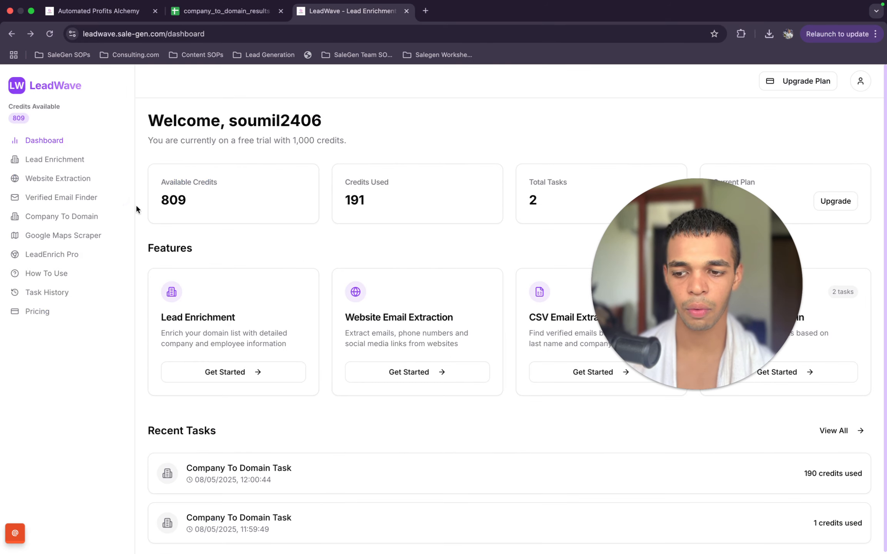
pyautogui.click(87, 165)
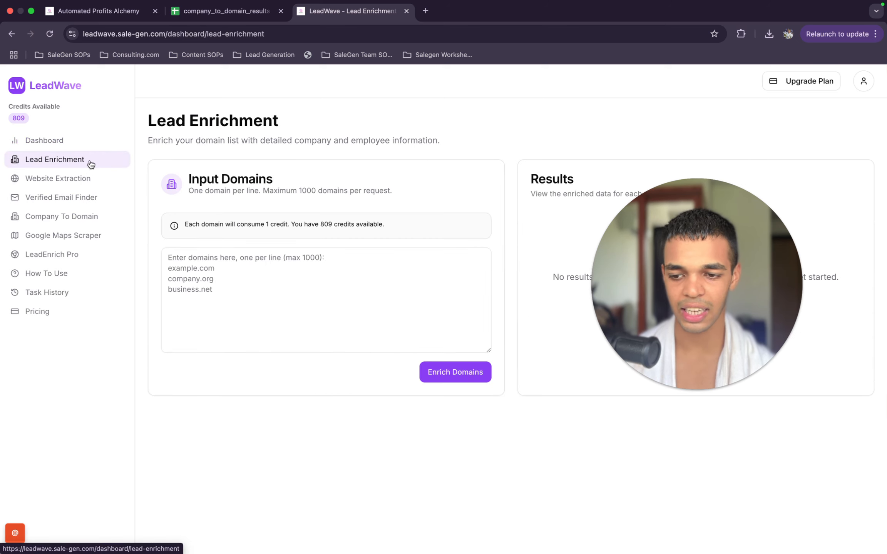
pyautogui.click(359, 301)
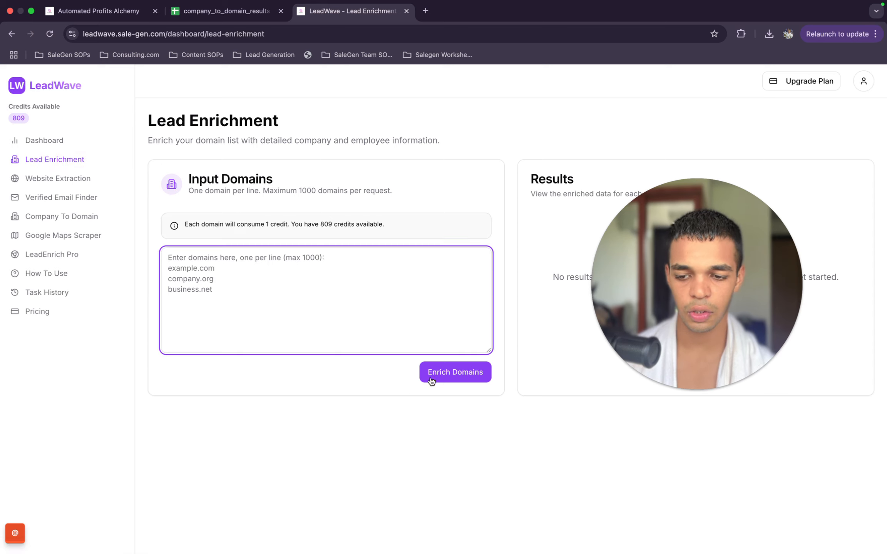
pyautogui.press('super+v')
pyautogui.scroll(10, 279, 307)
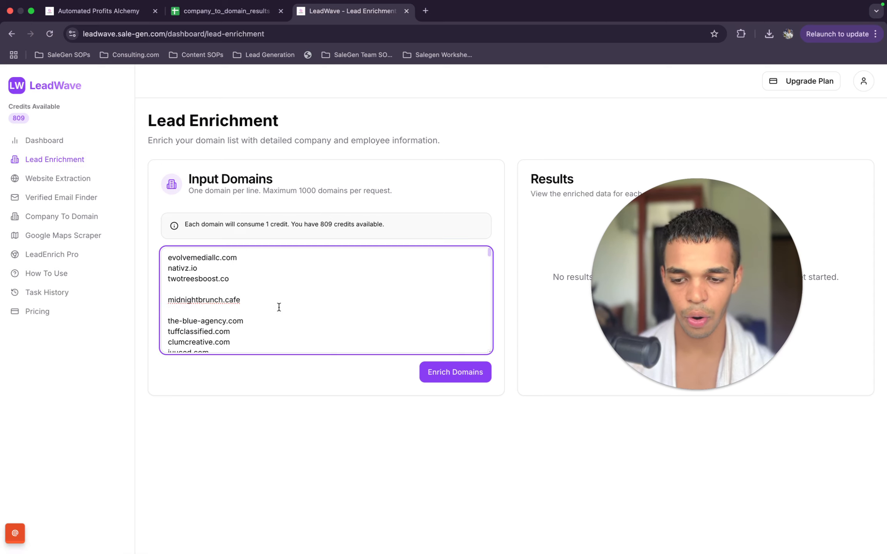
pyautogui.scroll(-10, 279, 307)
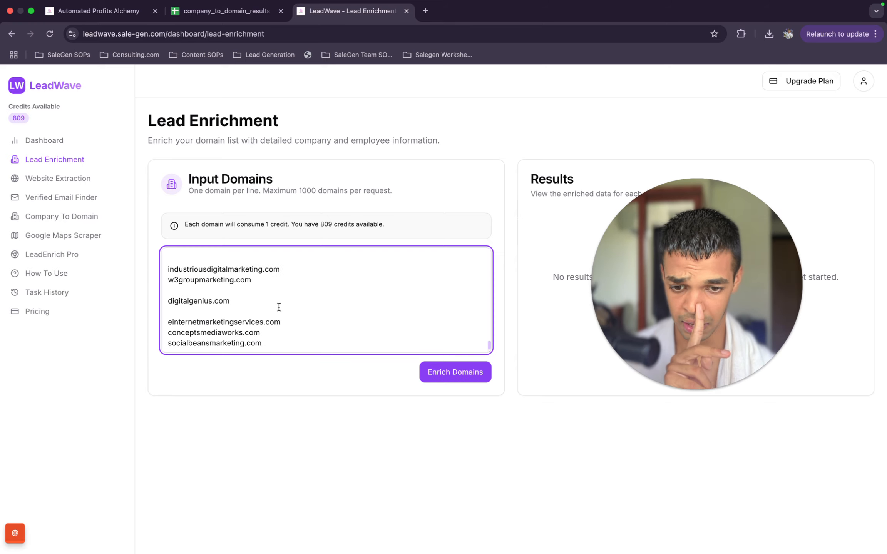
pyautogui.click(475, 382)
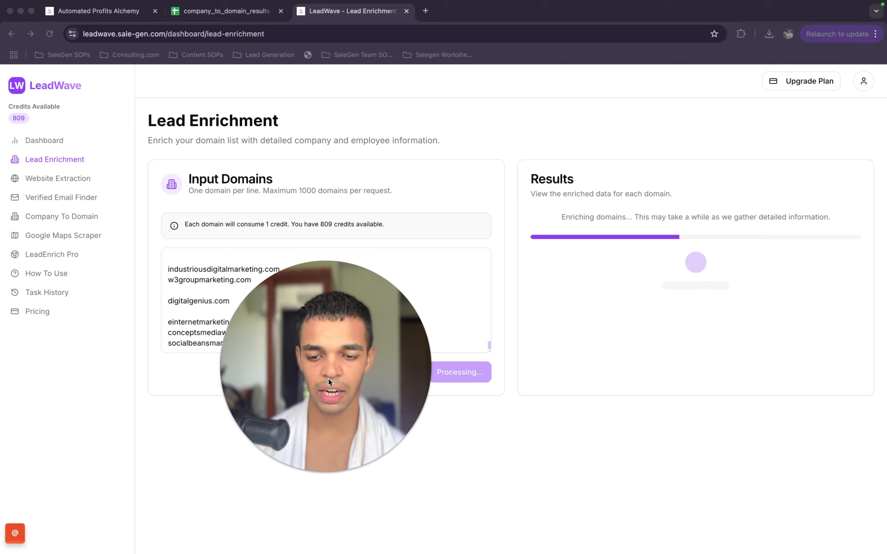
# Open LeadWave's Website Extraction tool in a new tab from the link in step 9 of the community post.
pyautogui.click(101, 11)
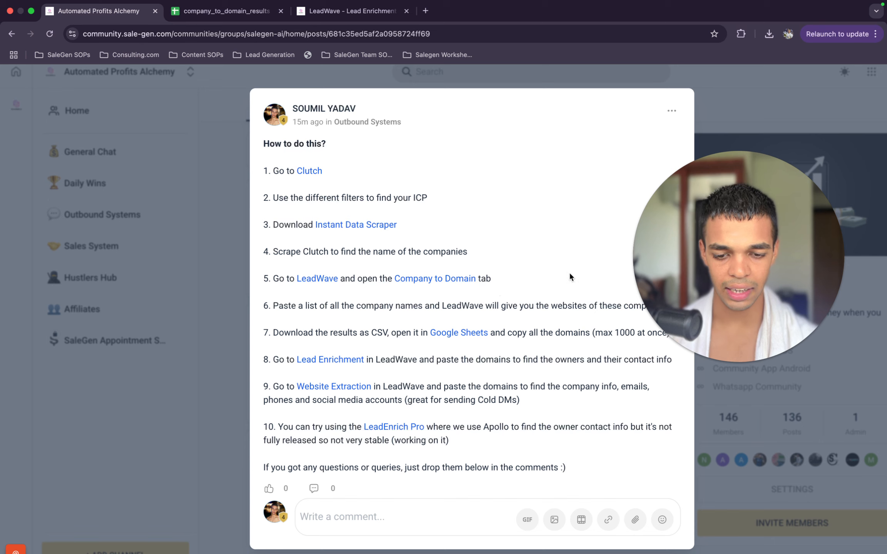
pyautogui.scroll(-1, 504, 384)
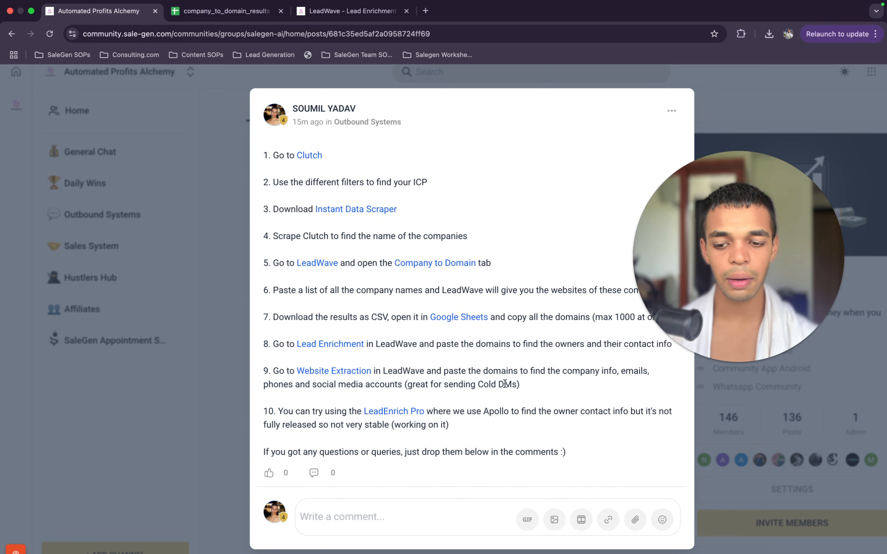
pyautogui.click(333, 372)
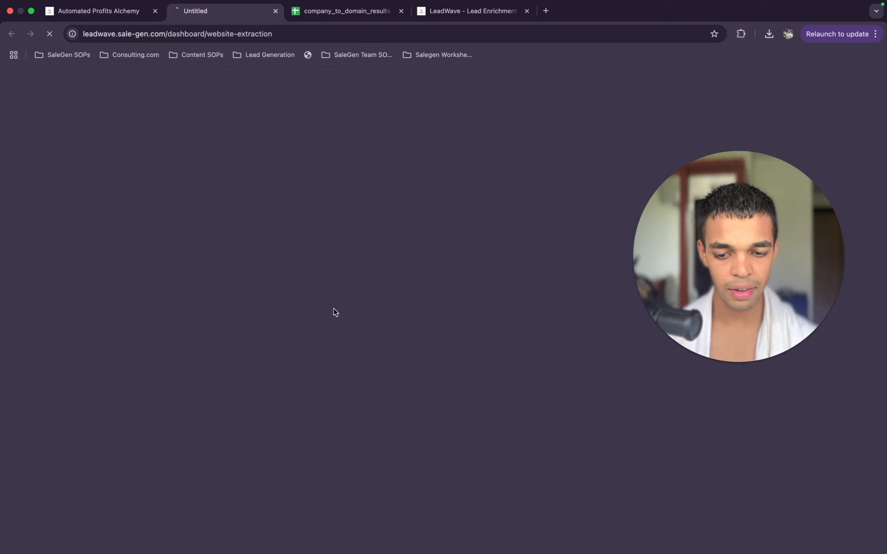
pyautogui.click(101, 12)
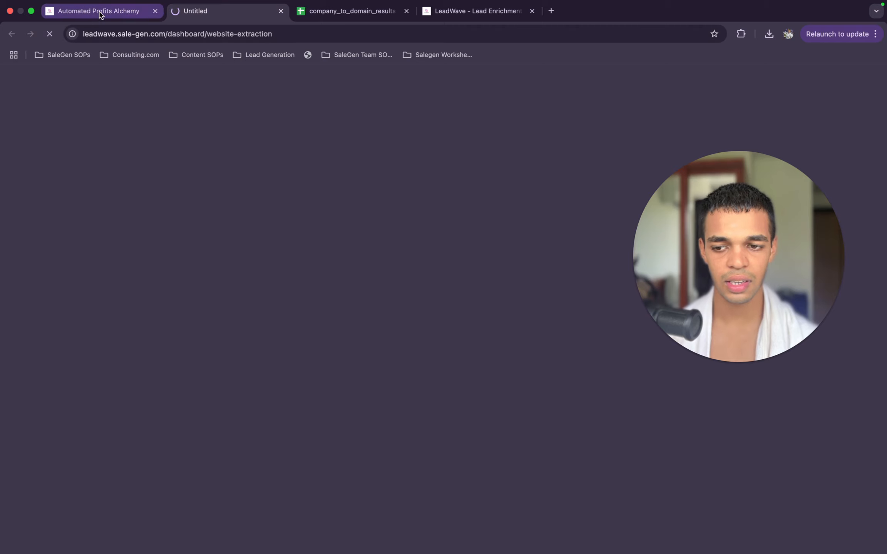
pyautogui.click(478, 13)
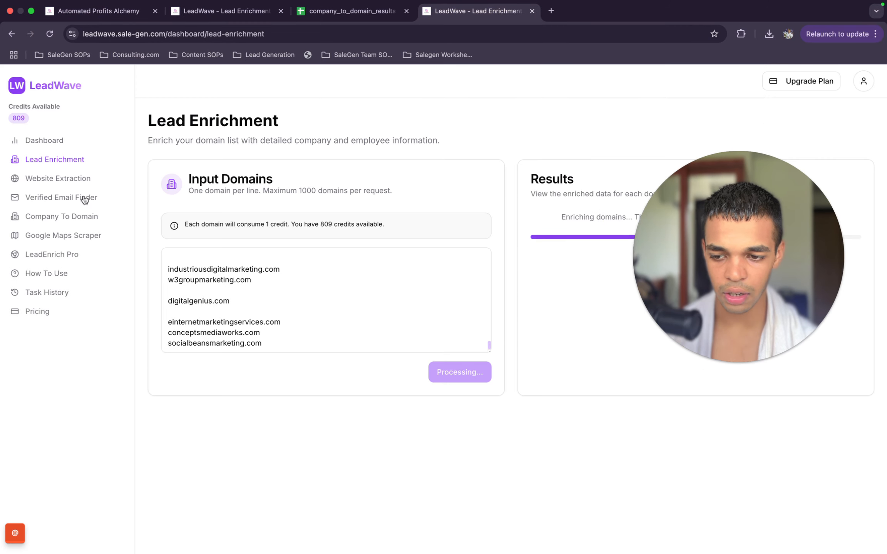
pyautogui.click(252, 7)
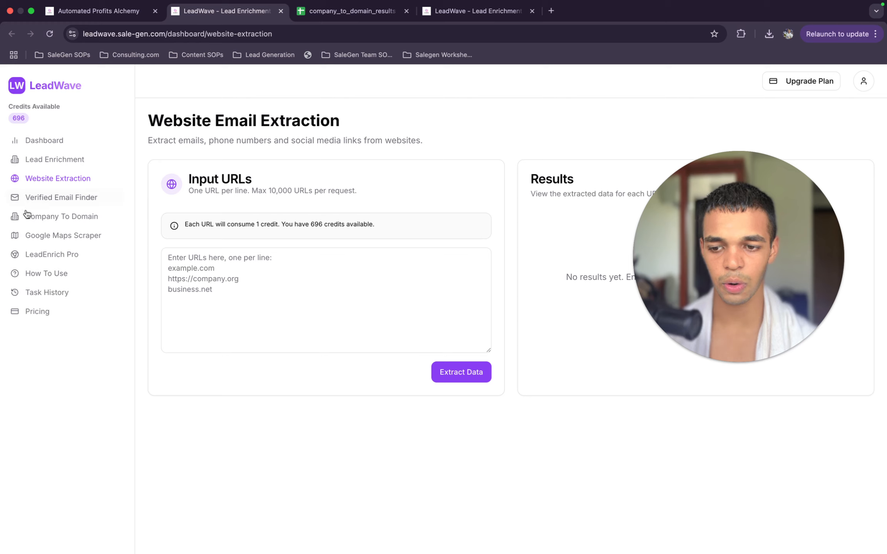
# Paste the copied domains into the Website Email Extraction input, recheck the post's instructions and start the data extraction.
pyautogui.click(304, 297)
pyautogui.press('super+v')
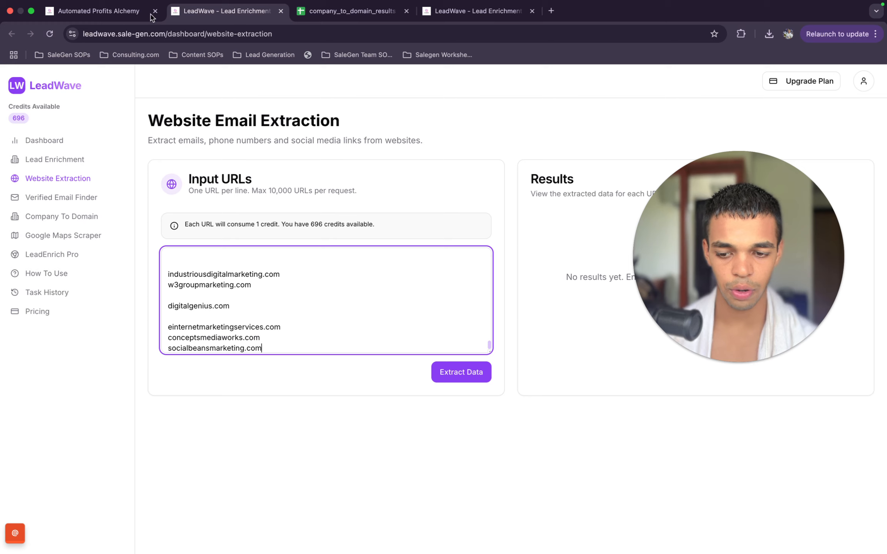
pyautogui.click(101, 11)
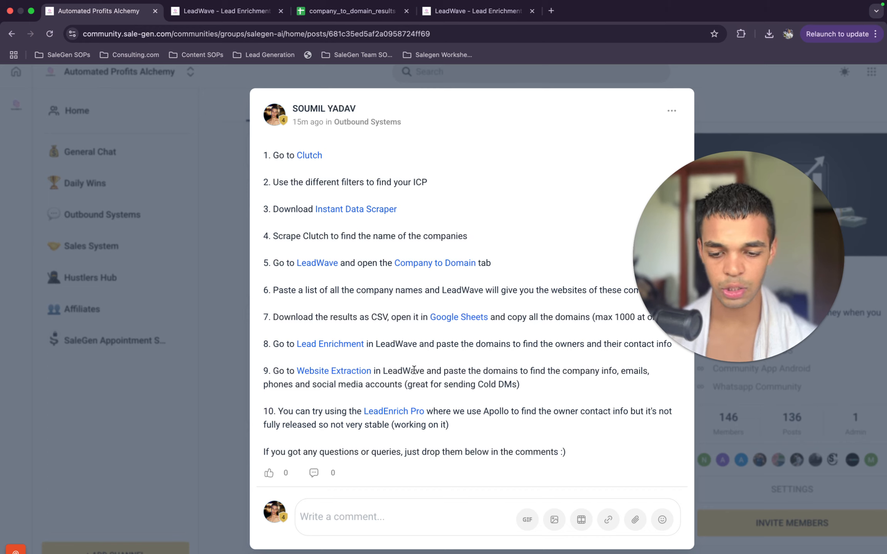
pyautogui.click(233, 14)
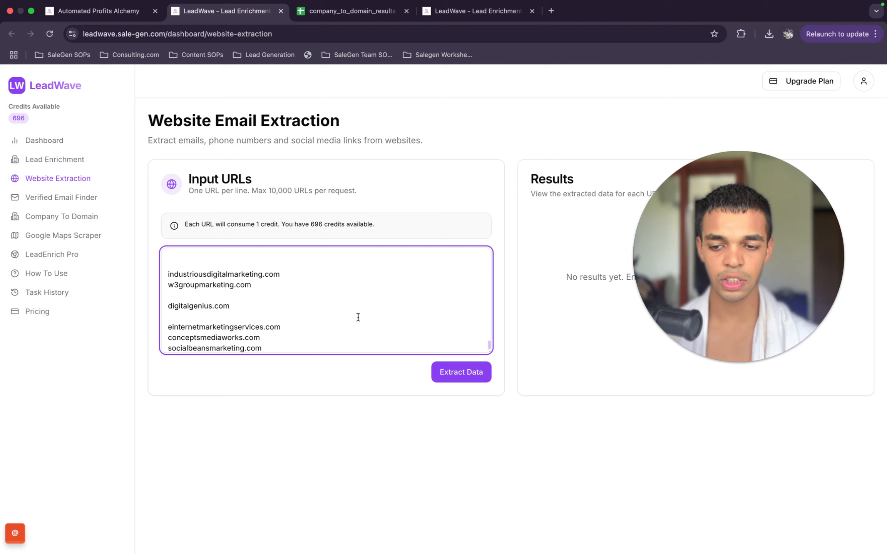
pyautogui.click(478, 380)
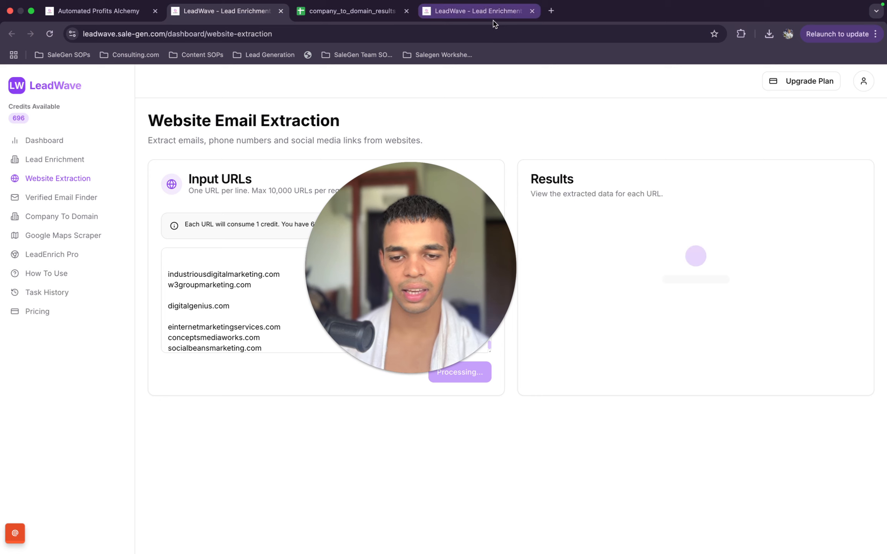
# Look through the Lead Enrichment results and download them as a CSV file.
pyautogui.click(426, 16)
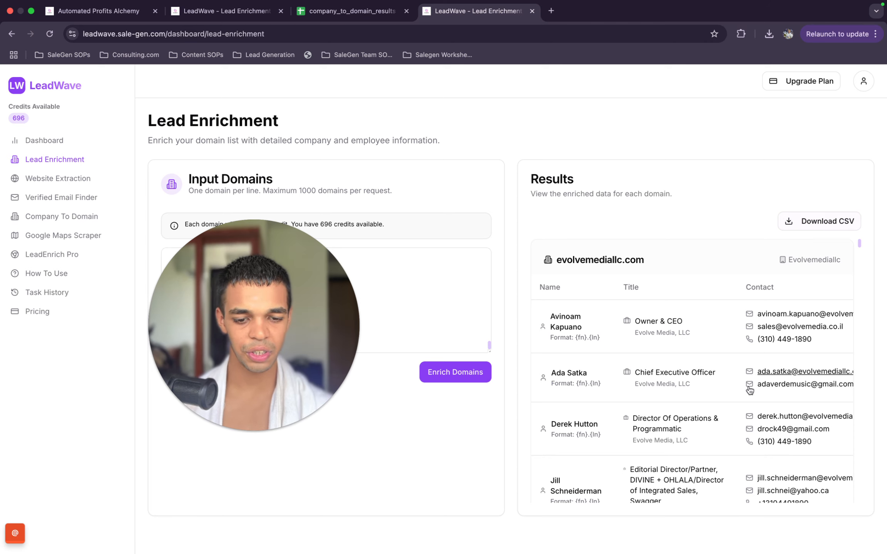
pyautogui.scroll(-10, 712, 392)
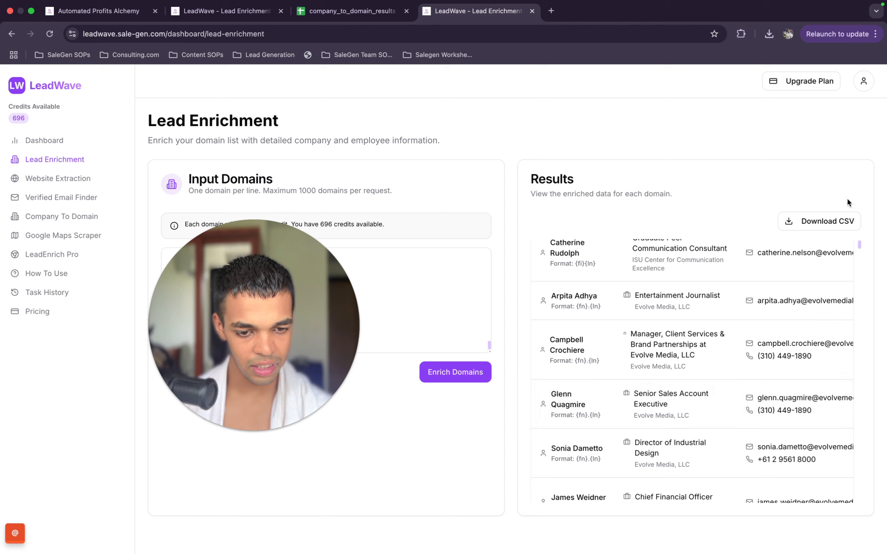
pyautogui.click(841, 227)
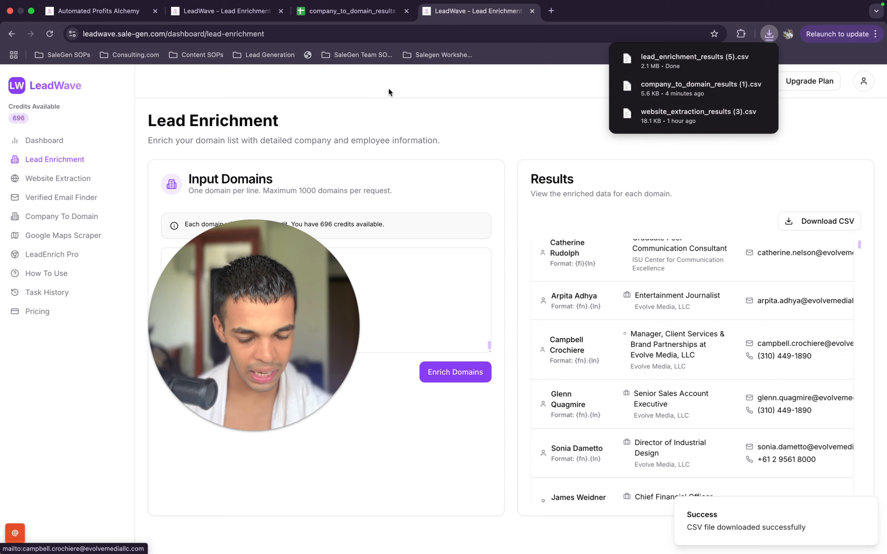
# Upload lead_enrichment_results (5).csv from Downloads into Google Sheets, open it, and close the company-to-domain spreadsheet.
pyautogui.click(352, 11)
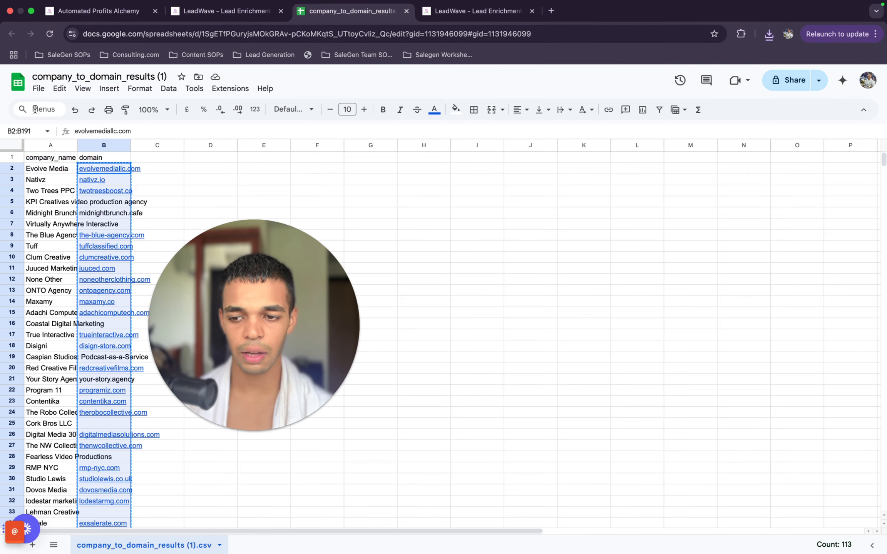
pyautogui.click(38, 88)
pyautogui.click(77, 123)
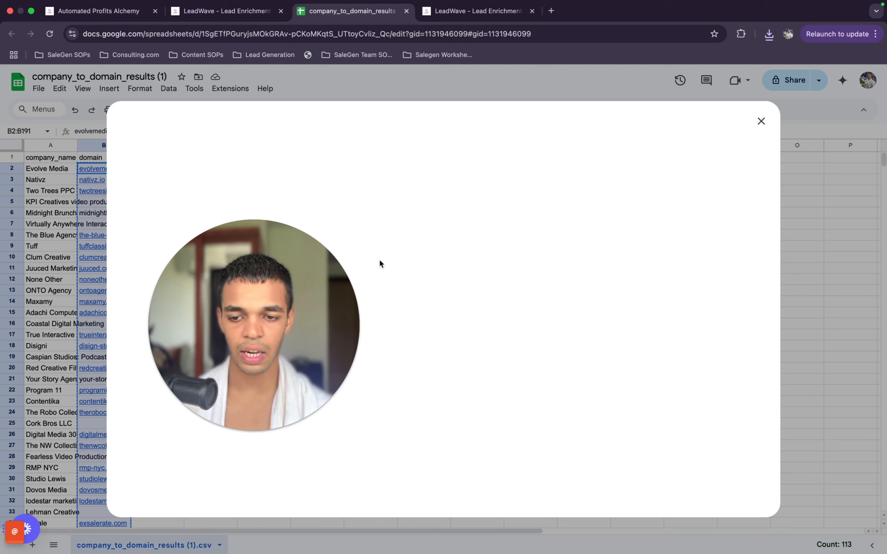
pyautogui.click(402, 159)
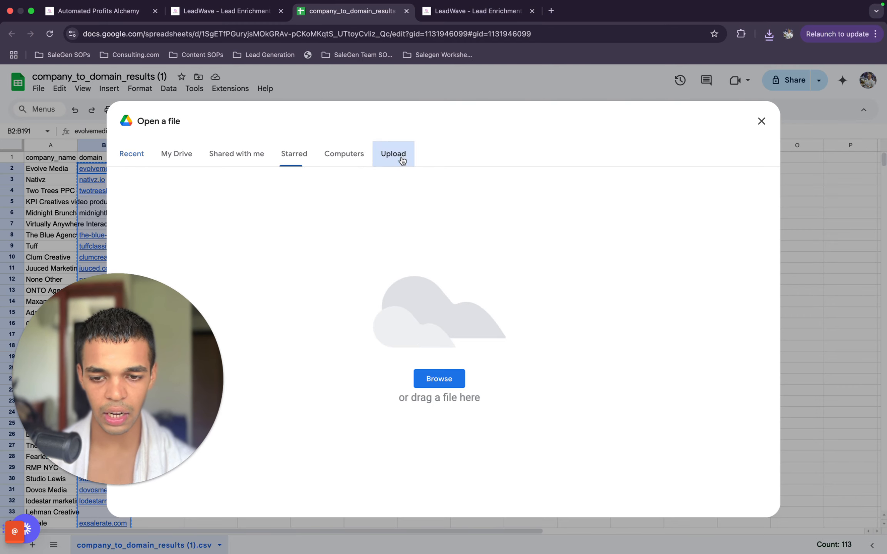
pyautogui.click(438, 378)
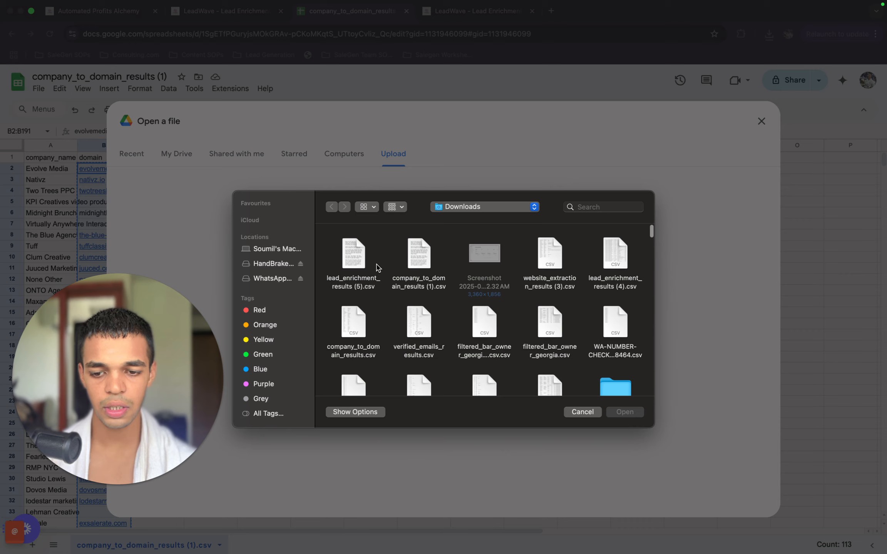
pyautogui.doubleClick(350, 249)
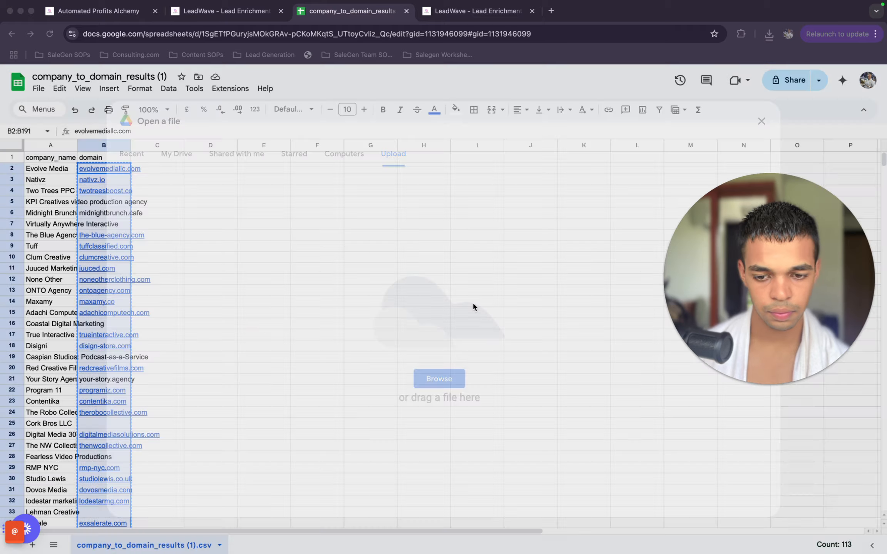
pyautogui.click(406, 11)
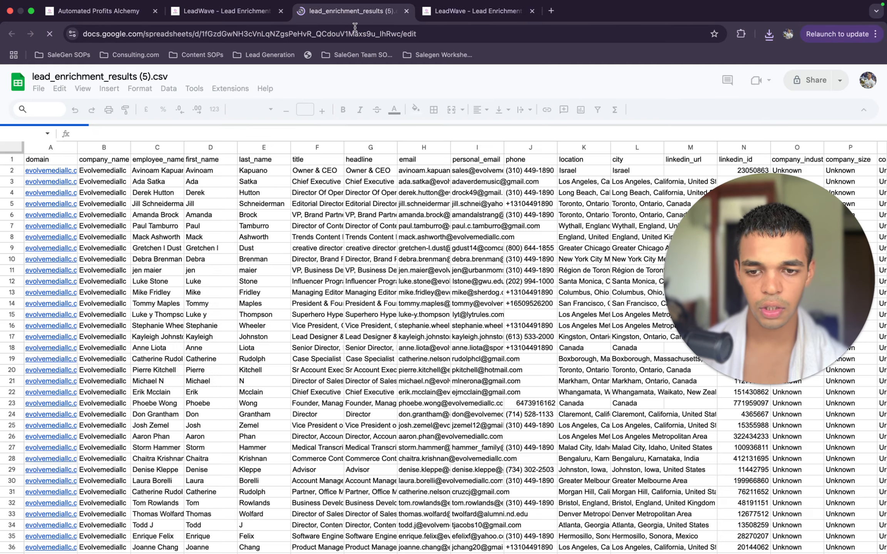
# View the first lead's website, evolvemediallc.com, from the domain column and return to the spreadsheet.
pyautogui.click(62, 170)
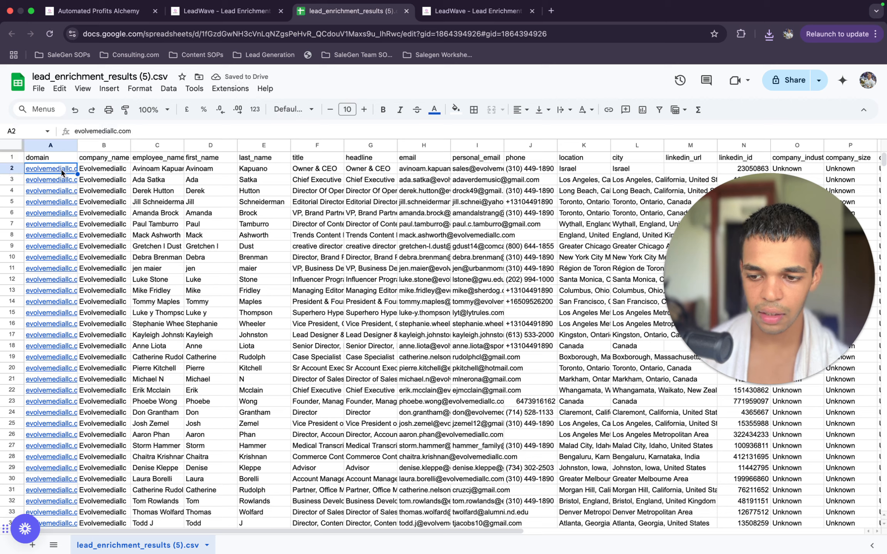
pyautogui.click(95, 182)
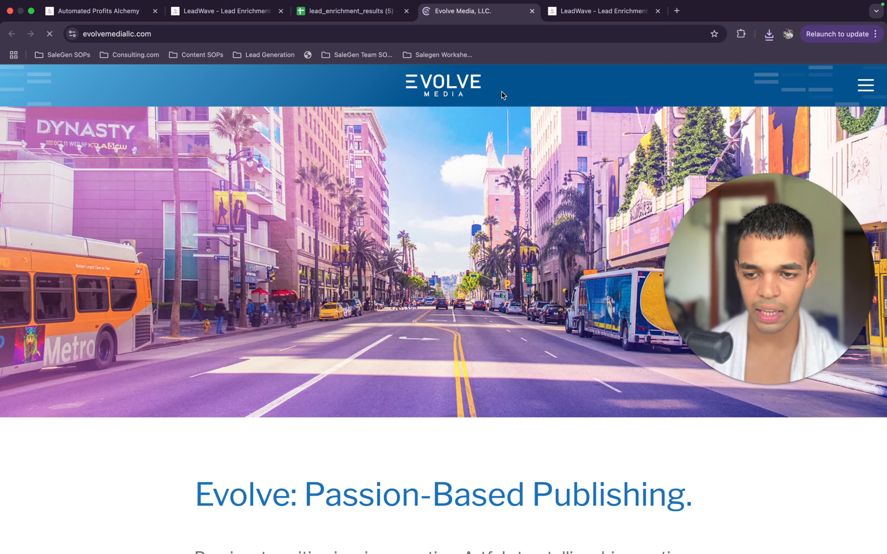
pyautogui.click(532, 11)
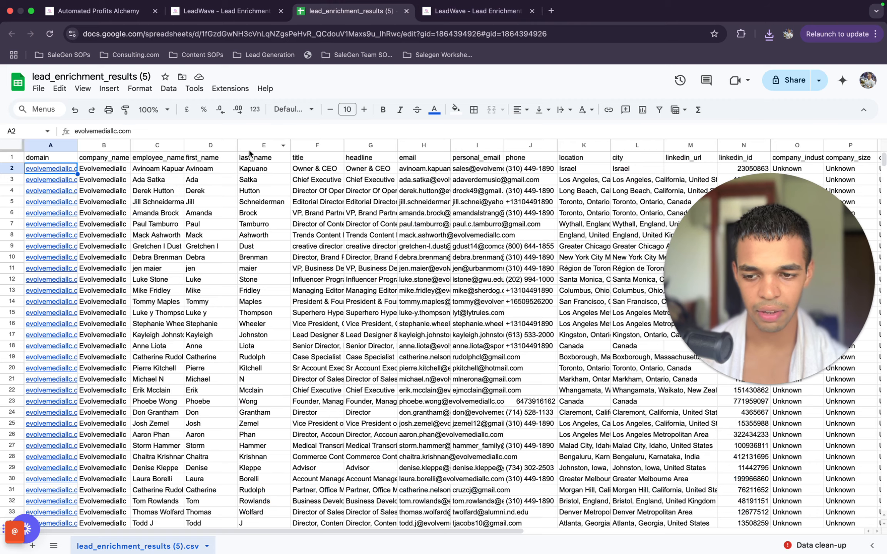
# Examine the company name, employee name, title, headline, email, personal email and phone columns of the enriched leads.
pyautogui.click(118, 168)
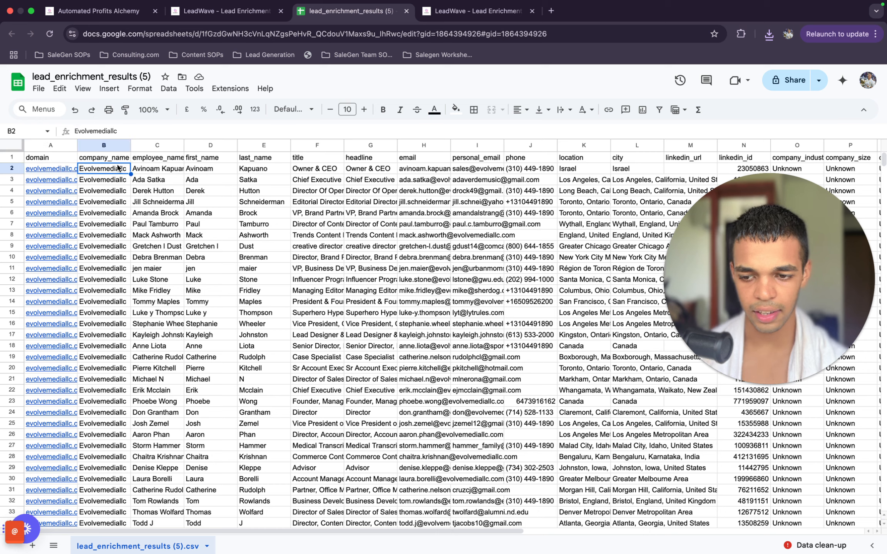
pyautogui.click(147, 172)
pyautogui.click(207, 172)
pyautogui.click(252, 172)
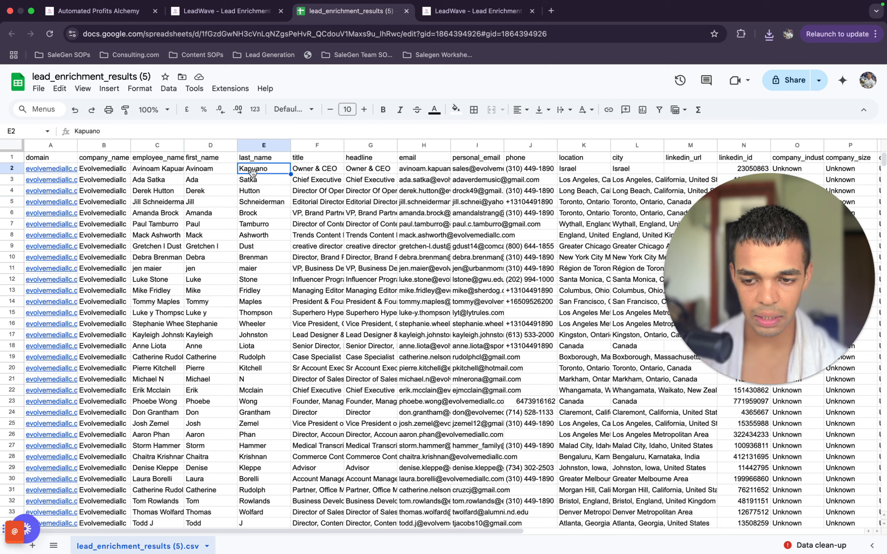
pyautogui.click(322, 172)
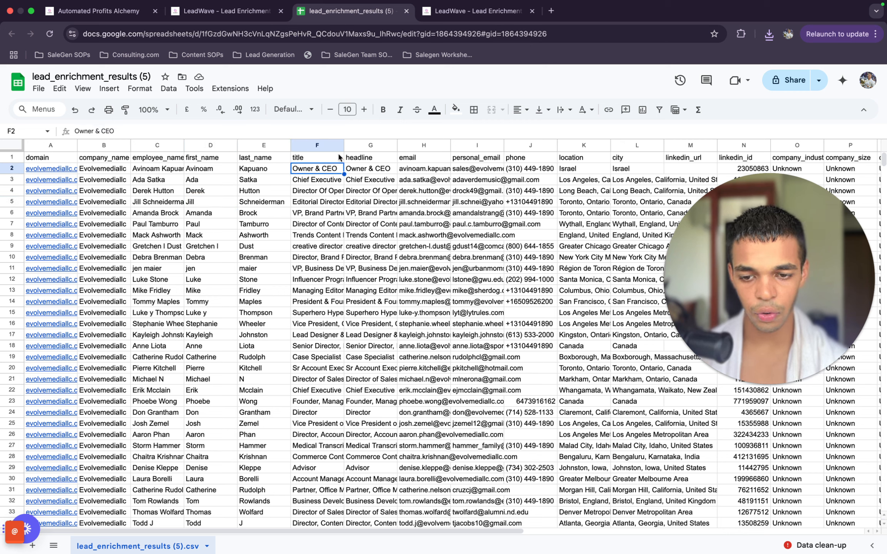
pyautogui.click(377, 165)
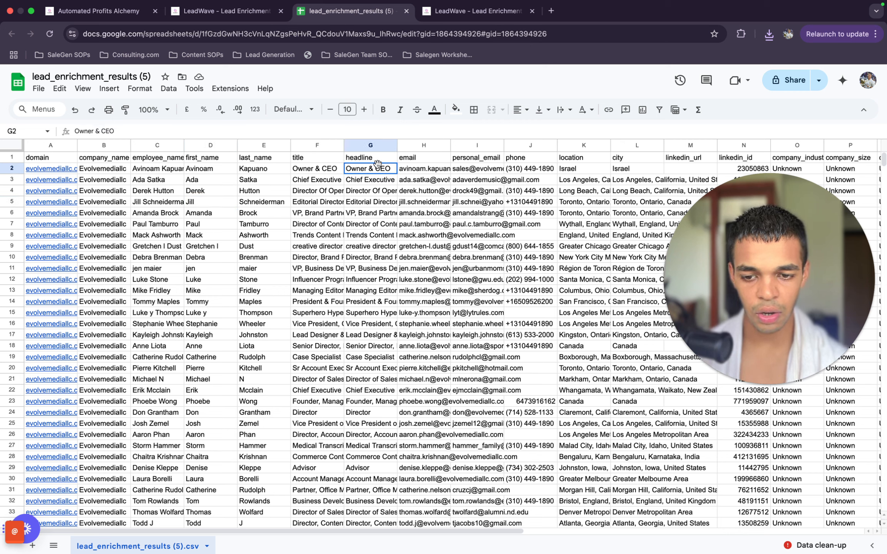
pyautogui.click(410, 166)
pyautogui.click(462, 198)
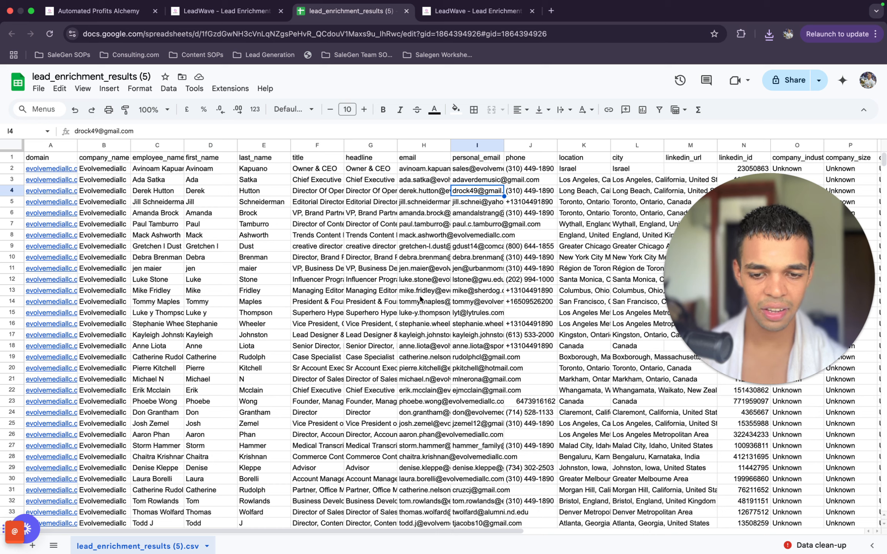
pyautogui.click(457, 183)
pyautogui.click(476, 171)
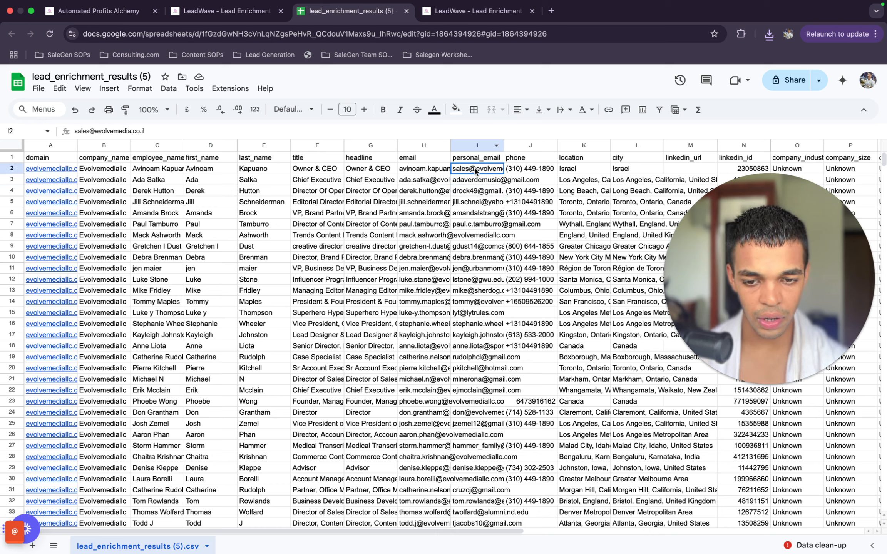
pyautogui.click(526, 165)
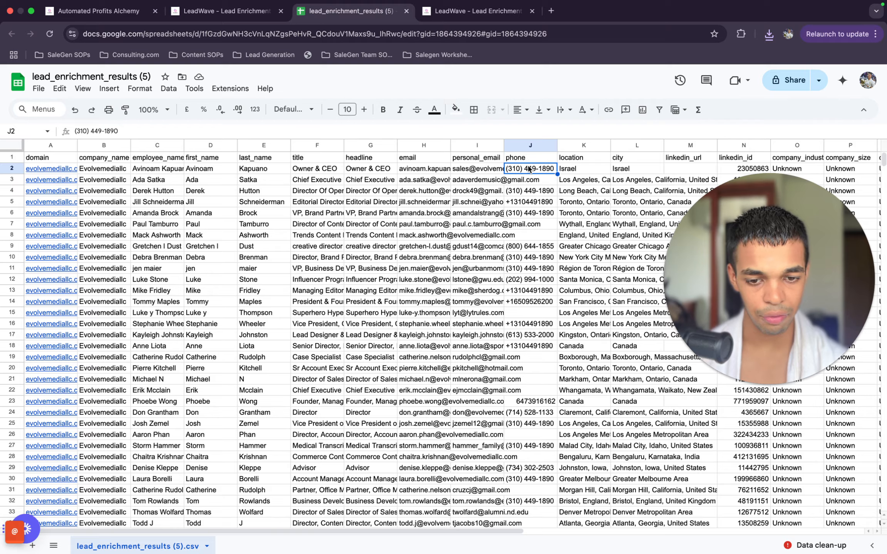
# Review the location and city of the first lead and the LinkedIn and company detail columns.
pyautogui.hscroll(5, 528, 168)
pyautogui.click(482, 173)
pyautogui.click(512, 171)
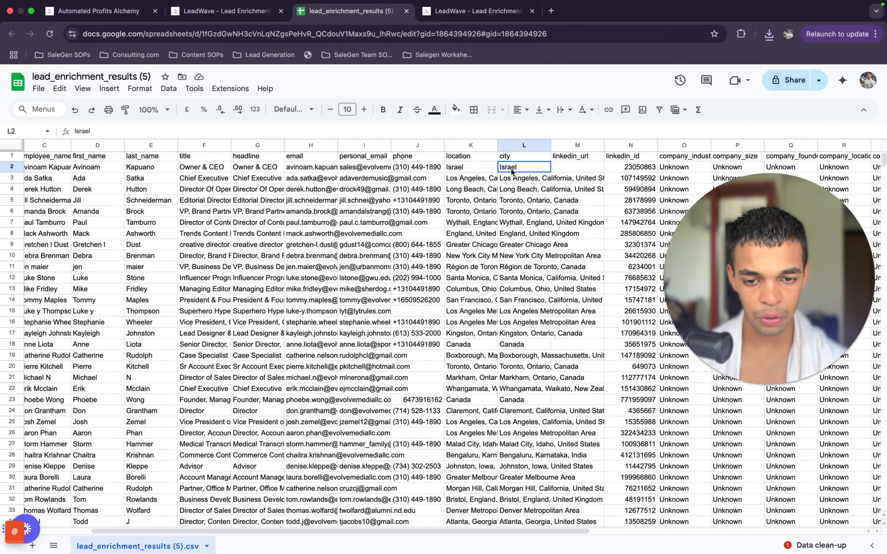
pyautogui.hscroll(8, 511, 172)
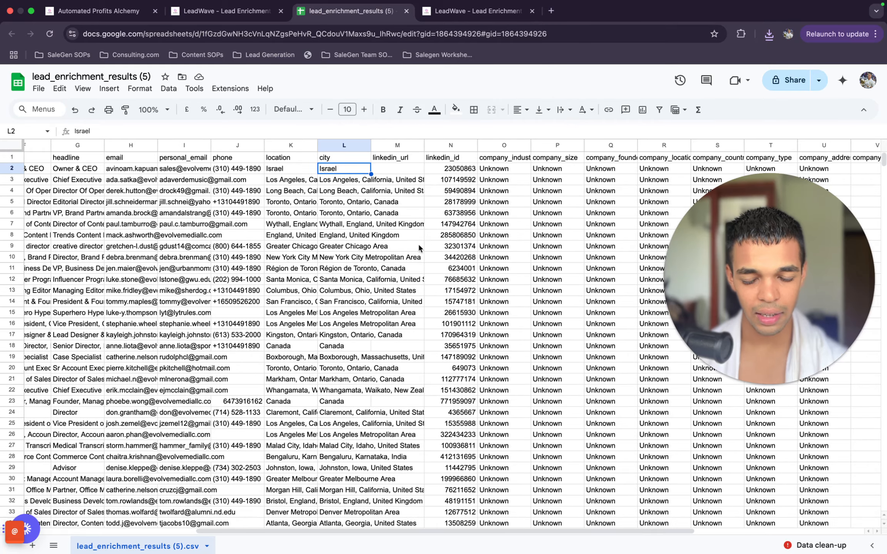
pyautogui.hscroll(10, 432, 258)
pyautogui.hscroll(-20, 431, 258)
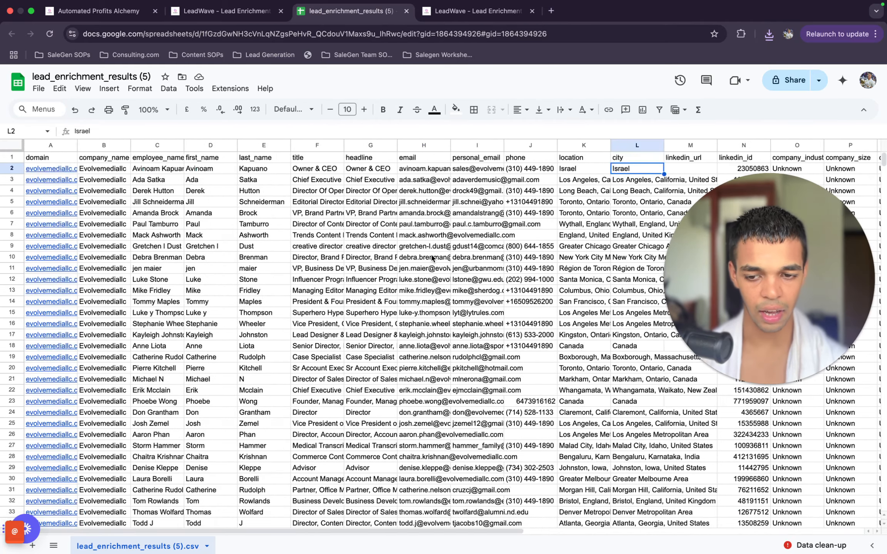
# Skim through the lead rows and read individual job titles in the title column.
pyautogui.scroll(-3, 255, 303)
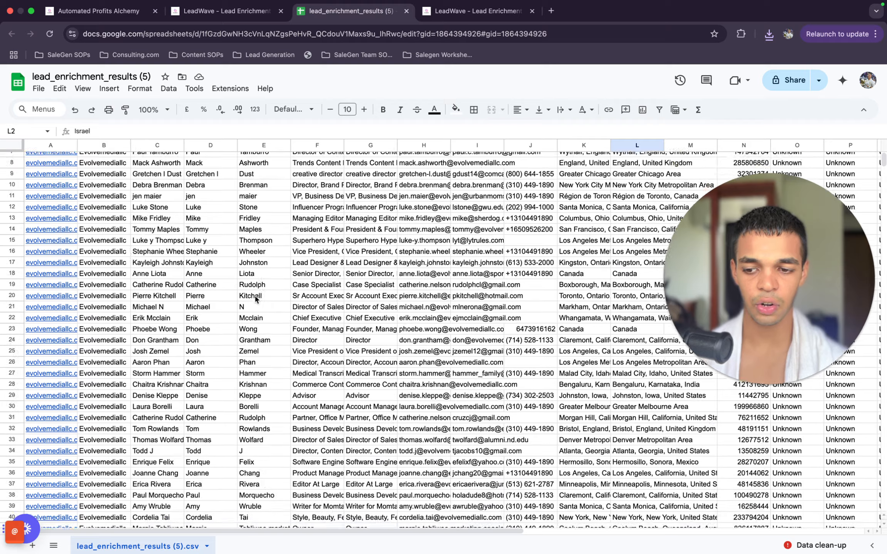
pyautogui.scroll(3, 256, 299)
pyautogui.scroll(-5, 122, 226)
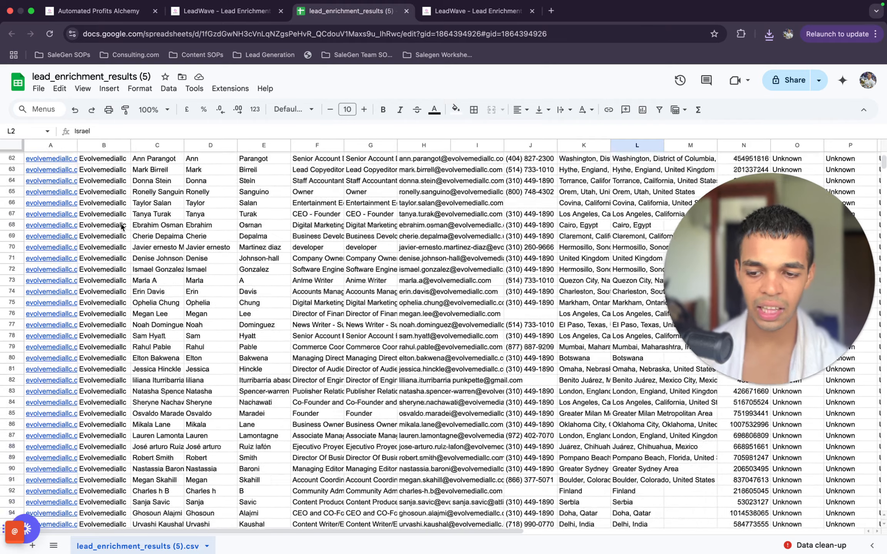
pyautogui.scroll(5, 114, 195)
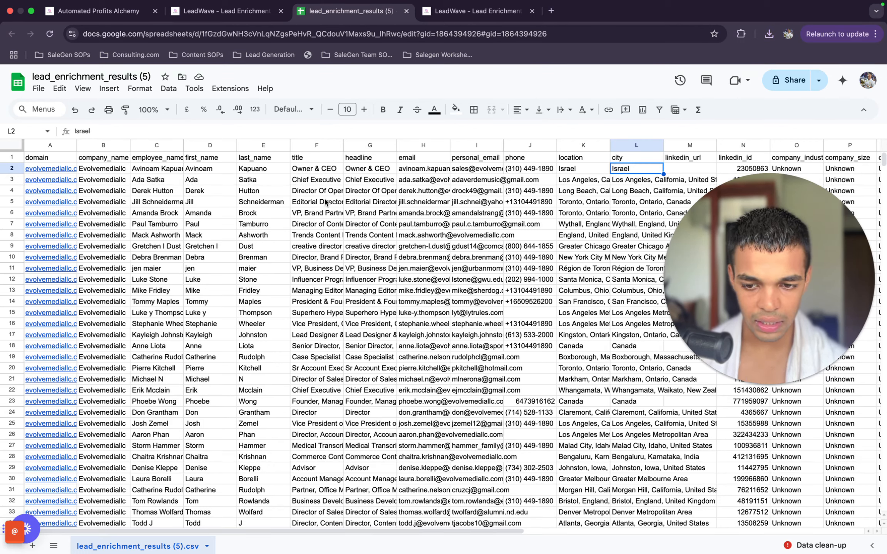
pyautogui.click(327, 238)
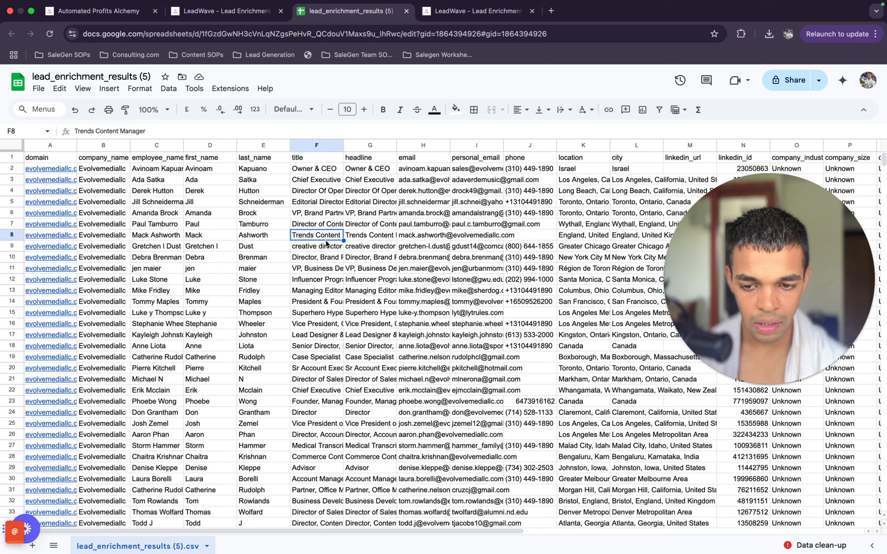
pyautogui.doubleClick(327, 238)
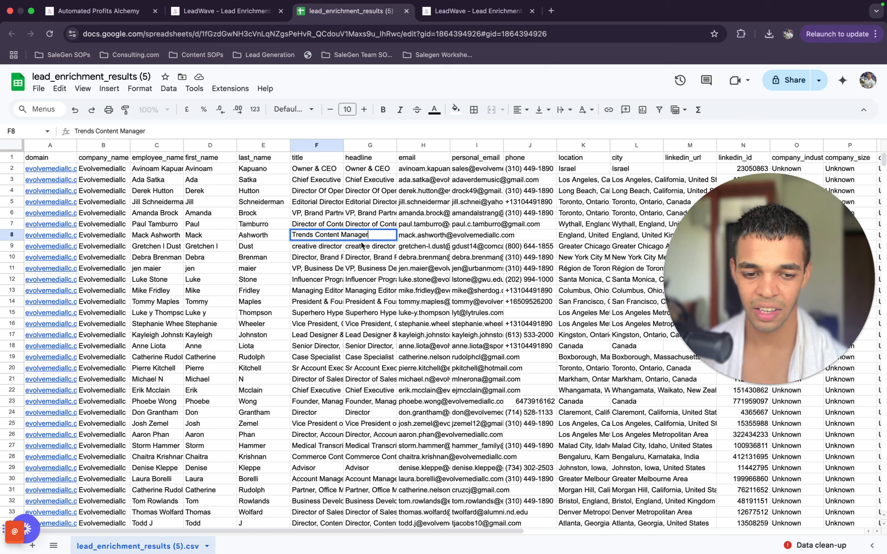
pyautogui.click(336, 256)
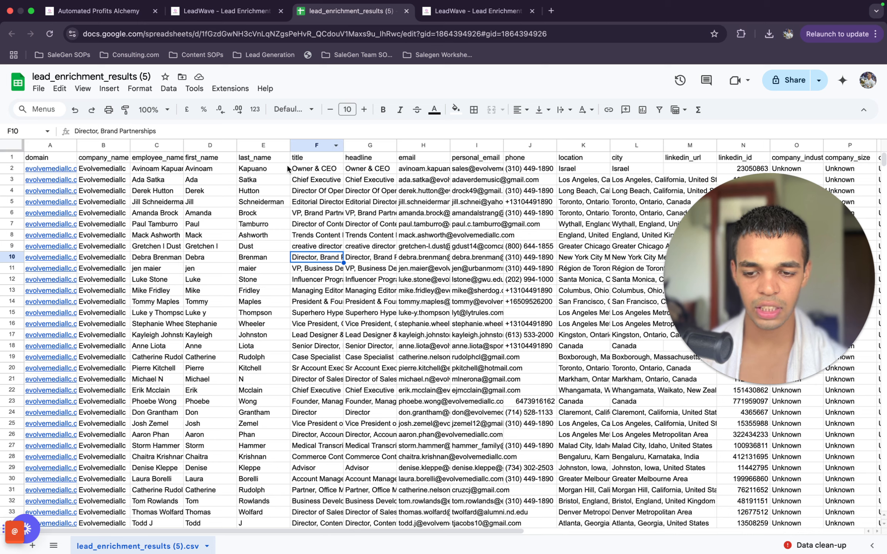
# Create a filter on the title column.
pyautogui.rightClick(316, 146)
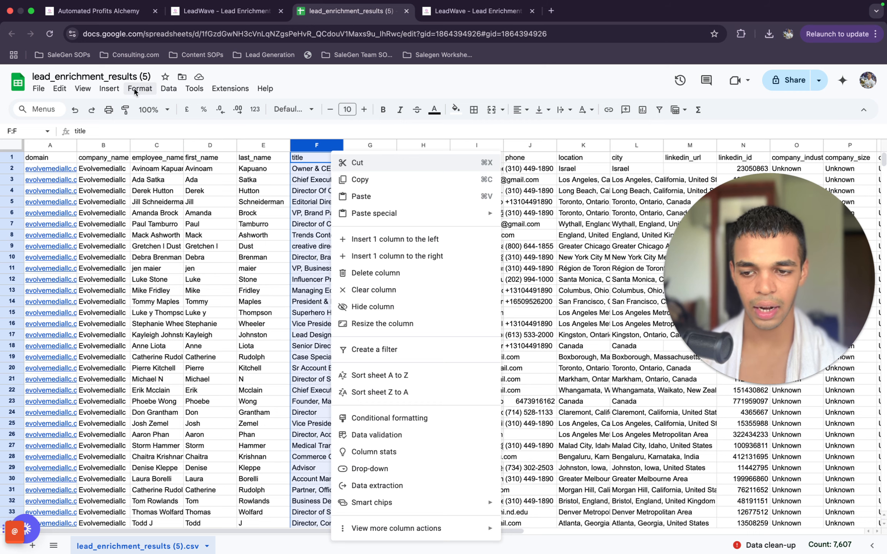
pyautogui.click(163, 92)
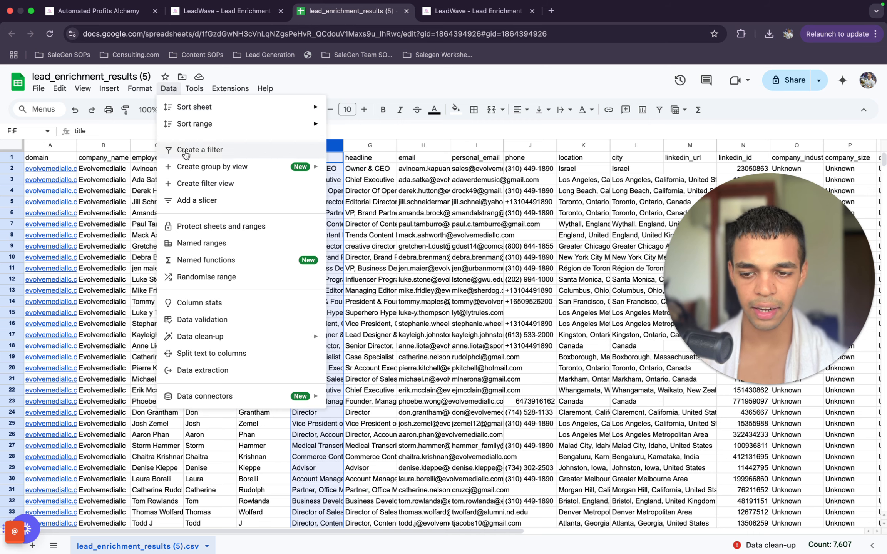
pyautogui.click(212, 150)
# Deselect all values in the title column's filter and search its values for "ceo".
pyautogui.click(337, 158)
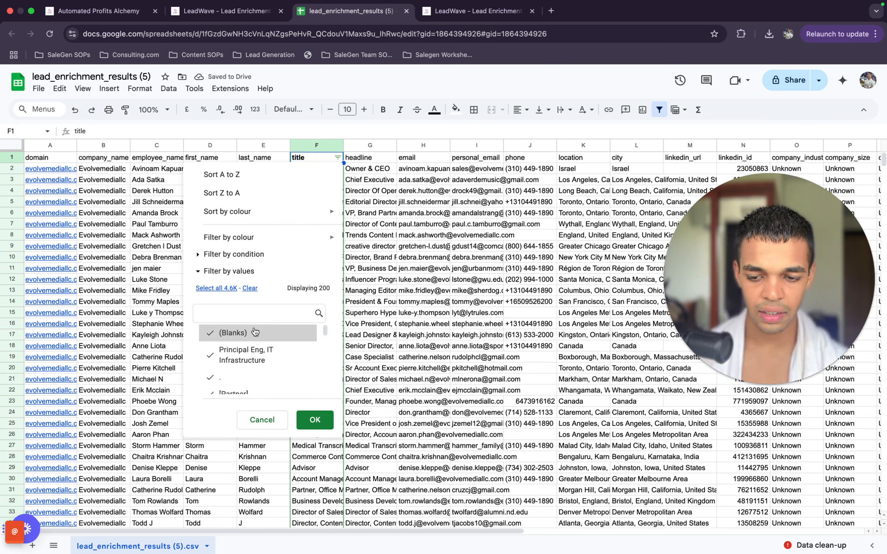
pyautogui.click(251, 290)
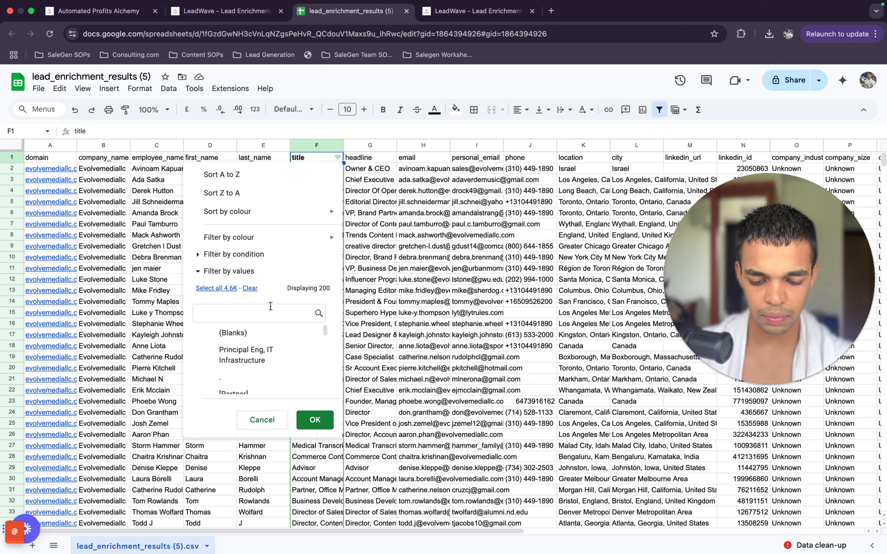
pyautogui.write('ceo')
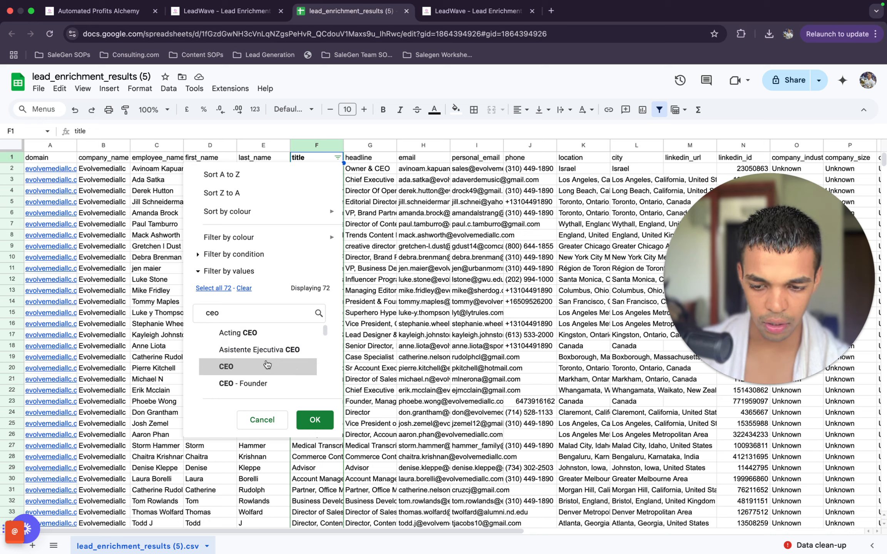
pyautogui.scroll(-6, 252, 374)
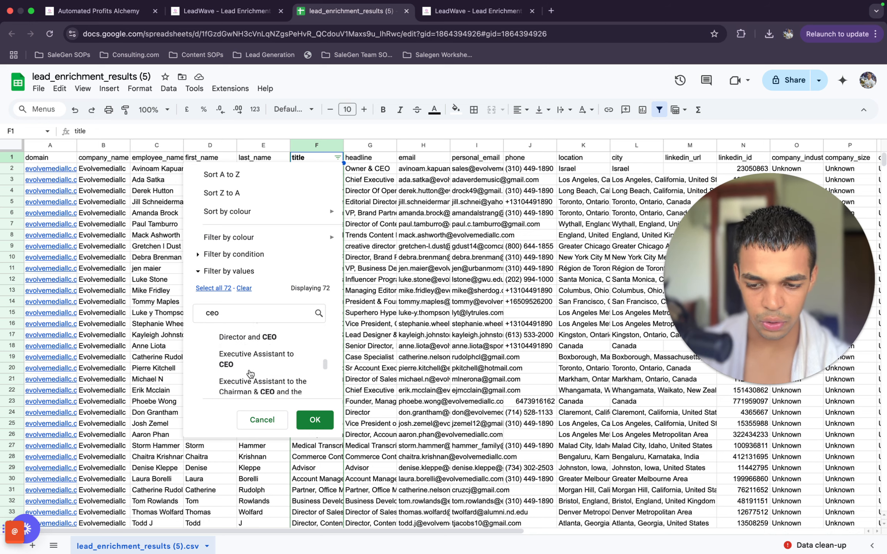
# Filter the title column to show every value matching the search "founder".
pyautogui.hotkey('ctrl', 'a')
pyautogui.write('founder')
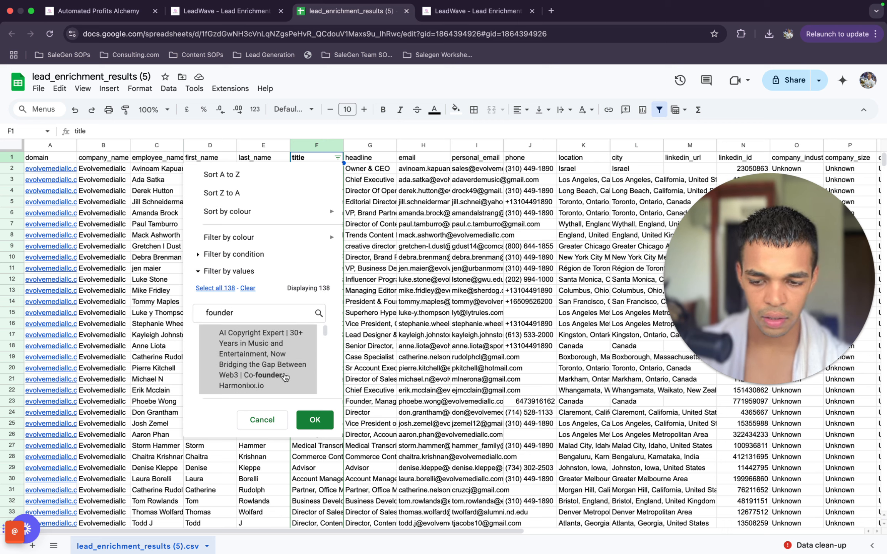
pyautogui.scroll(-3, 284, 378)
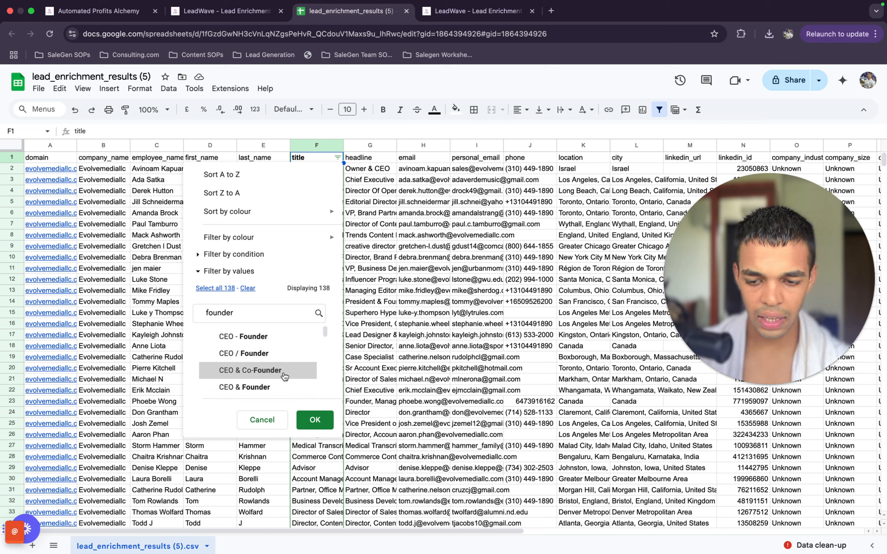
pyautogui.scroll(4, 285, 377)
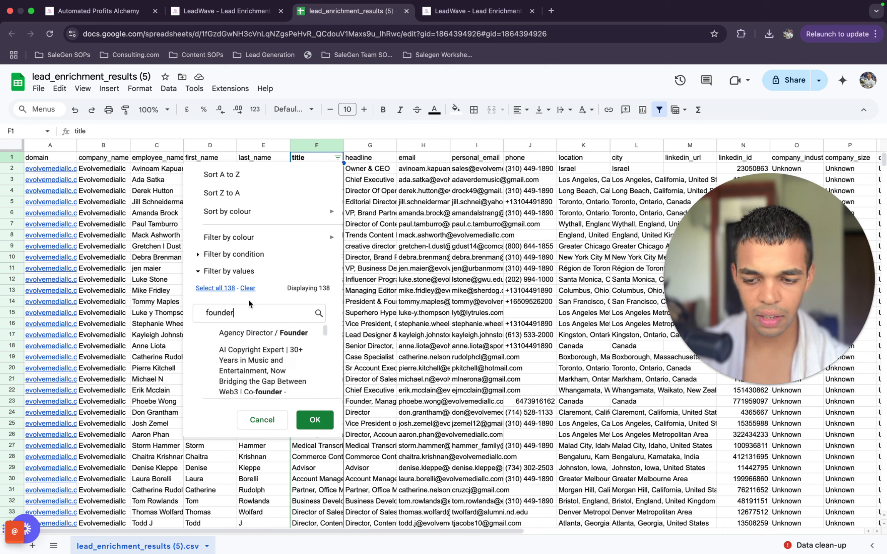
pyautogui.click(215, 288)
pyautogui.click(315, 419)
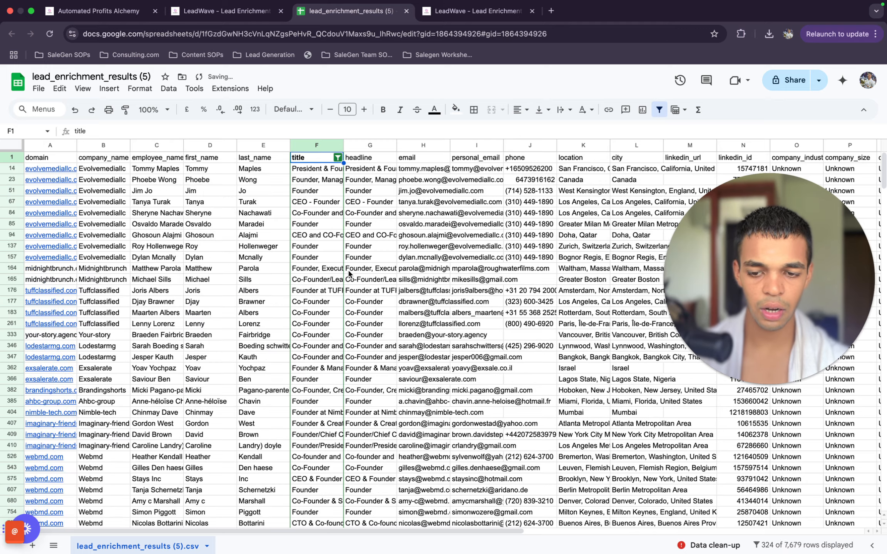
# Run duplicate removal on the whole lead sheet, analysing all columns.
pyautogui.scroll(-20, 349, 273)
pyautogui.scroll(20, 326, 267)
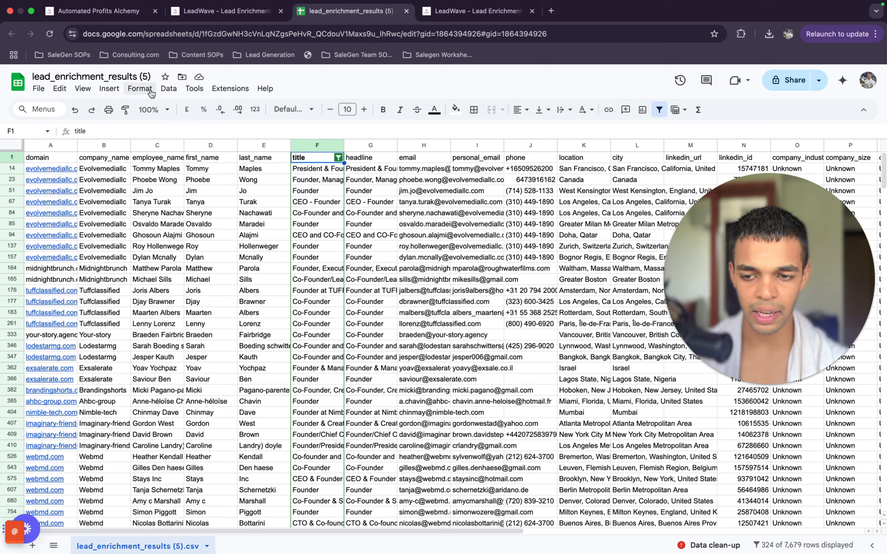
pyautogui.click(65, 162)
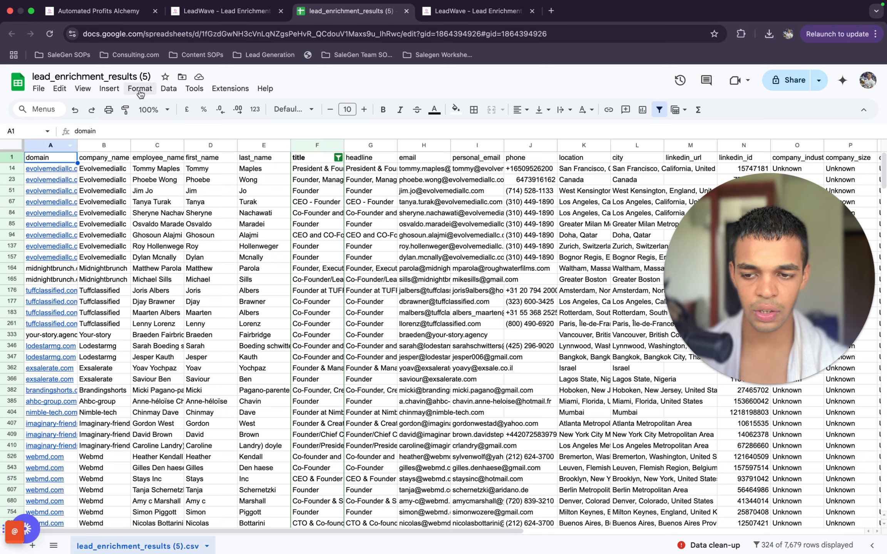
pyautogui.click(168, 88)
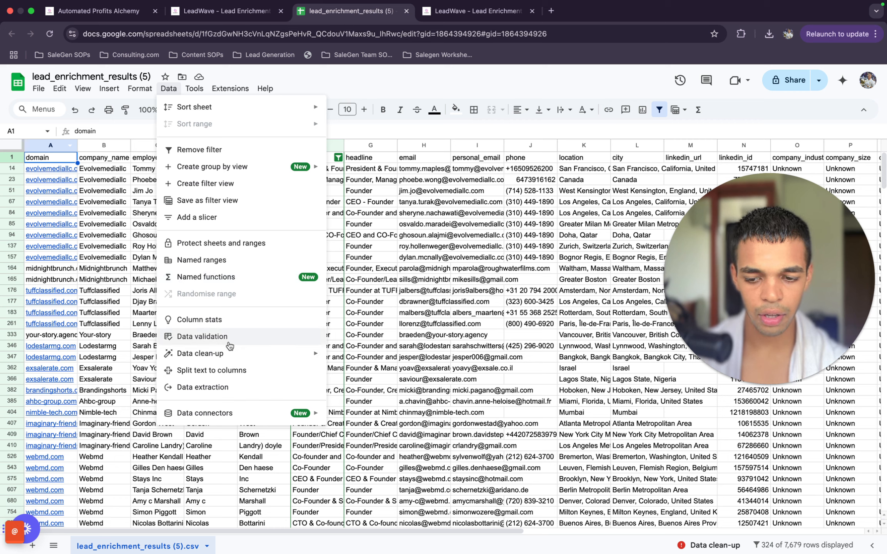
pyautogui.moveTo(230, 358)
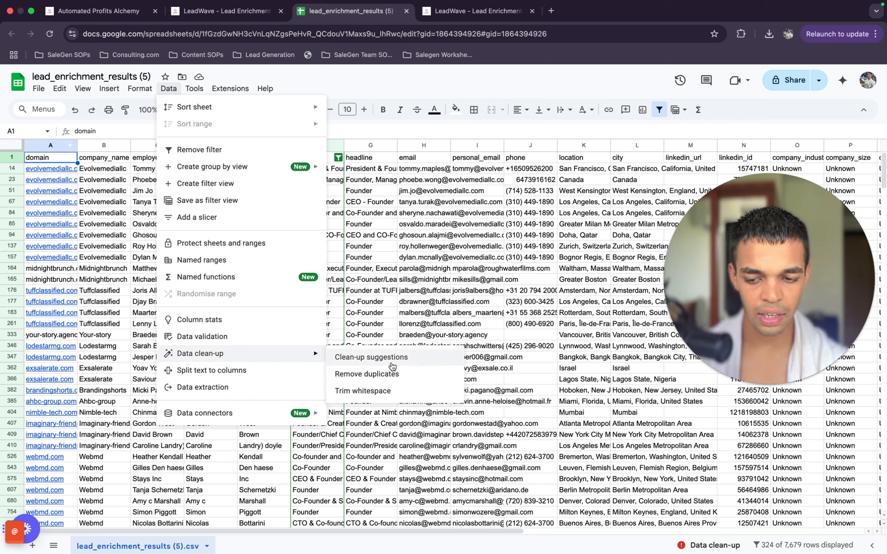
pyautogui.click(393, 377)
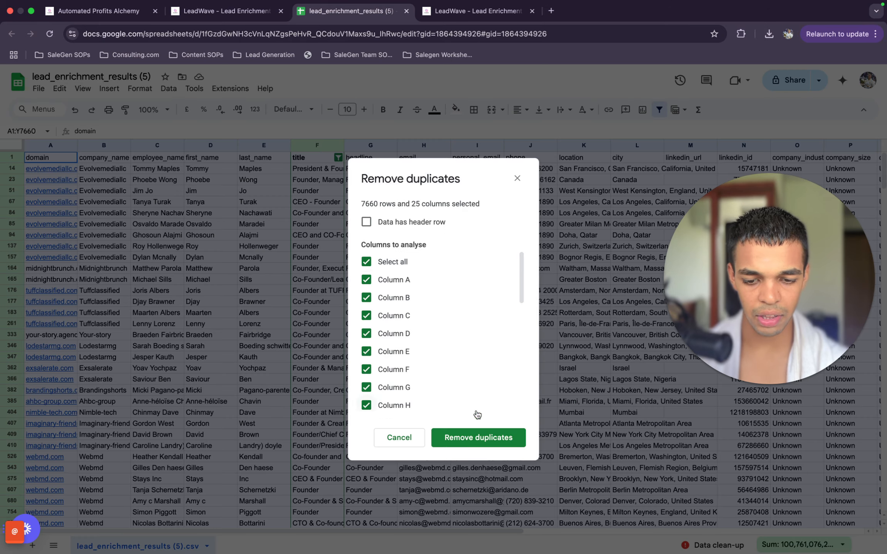
pyautogui.click(492, 437)
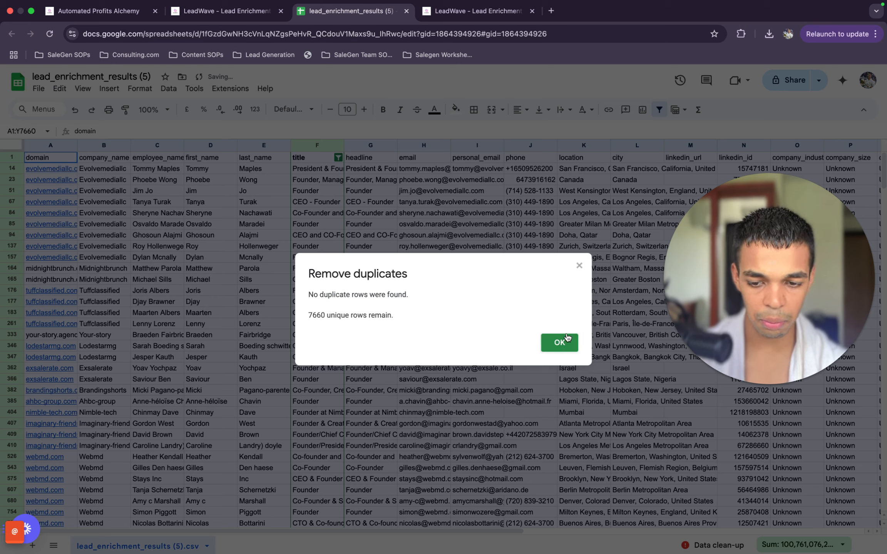
pyautogui.click(569, 348)
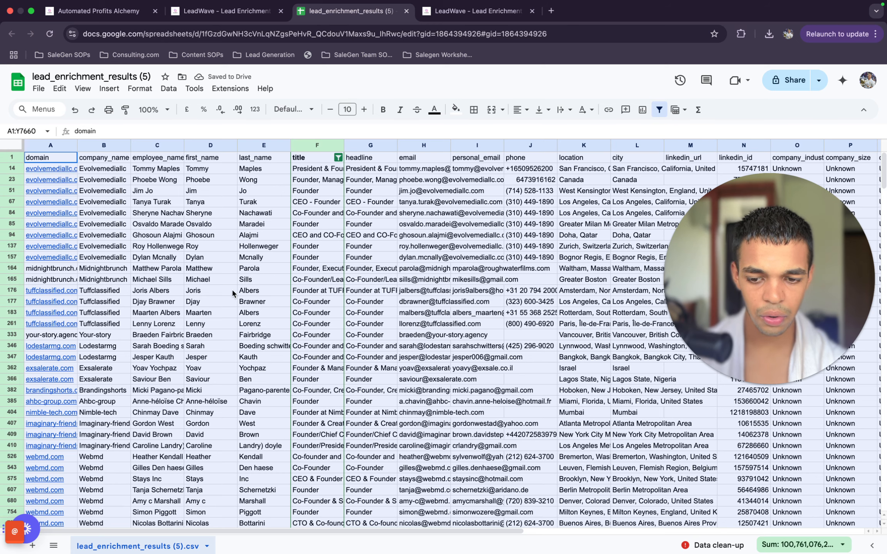
pyautogui.click(244, 213)
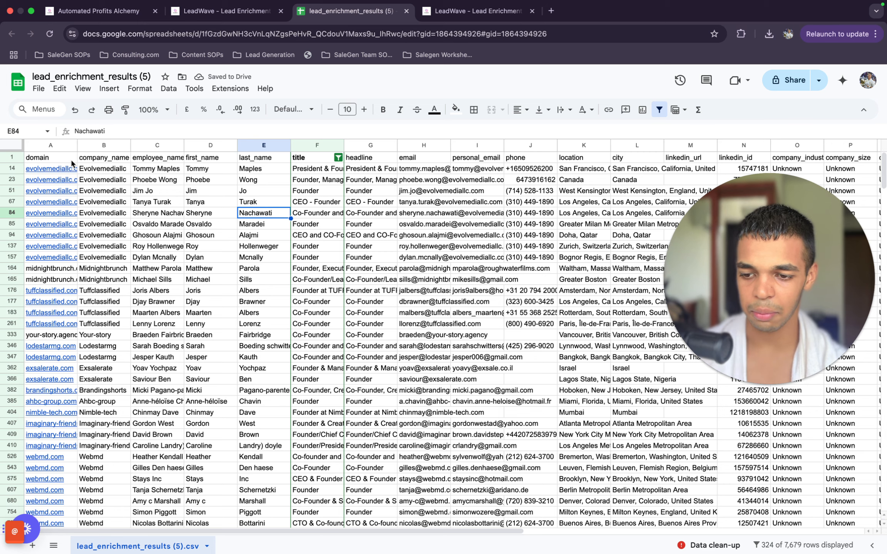
# Remove duplicates from the domain column alone, including duplicates in hidden rows.
pyautogui.rightClick(65, 149)
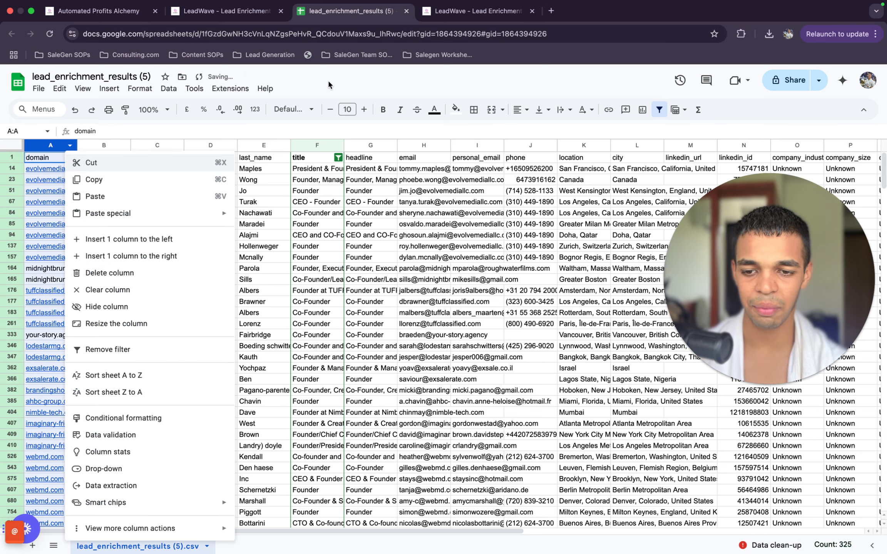
pyautogui.click(169, 88)
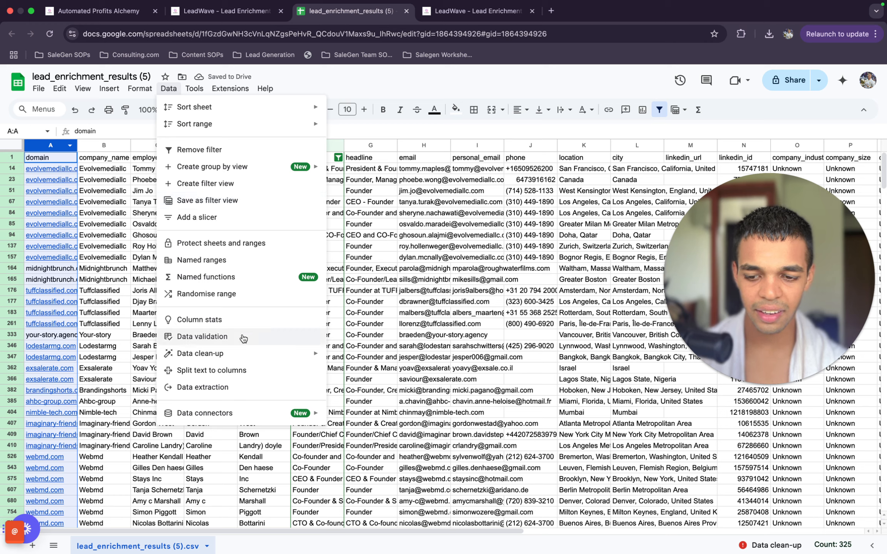
pyautogui.moveTo(245, 350)
pyautogui.click(424, 374)
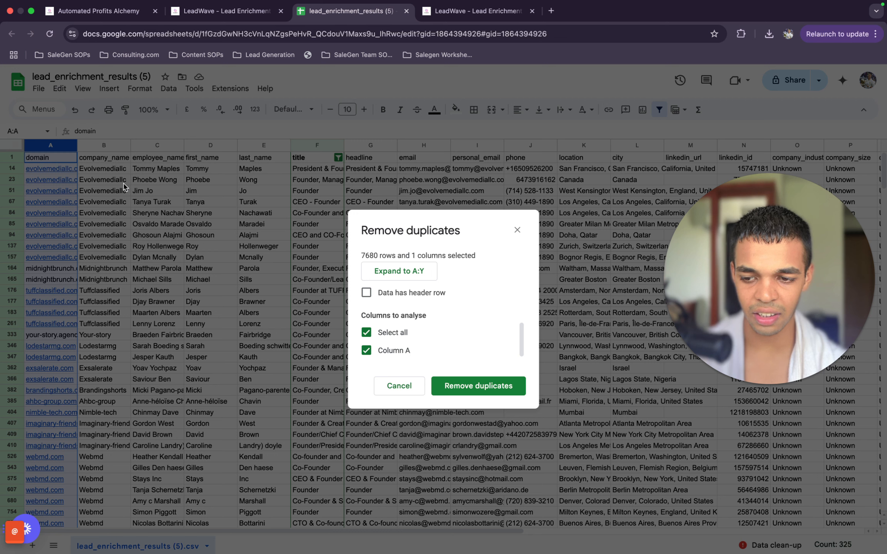
pyautogui.click(376, 335)
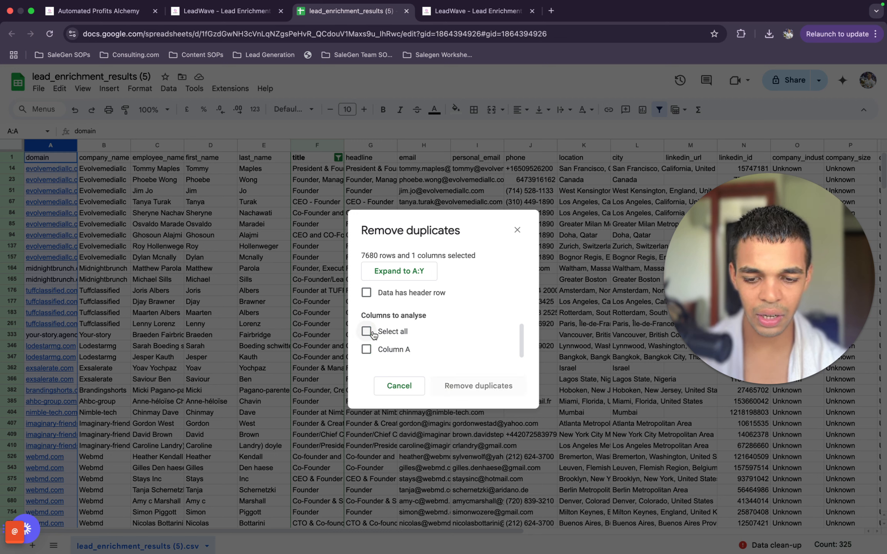
pyautogui.click(393, 349)
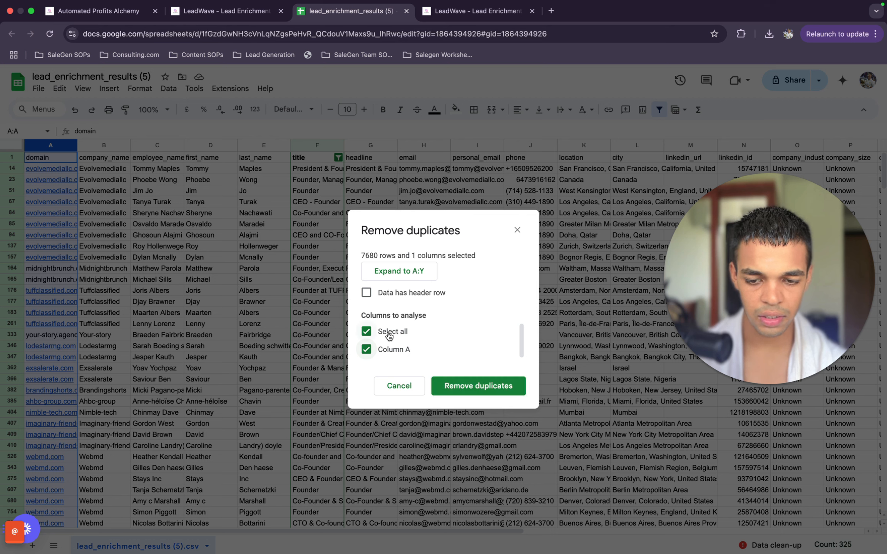
pyautogui.click(490, 398)
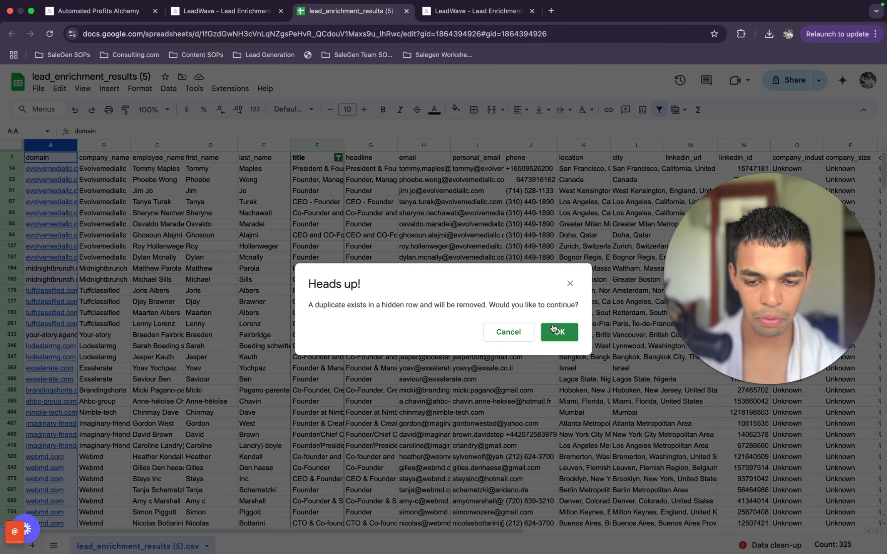
pyautogui.click(566, 337)
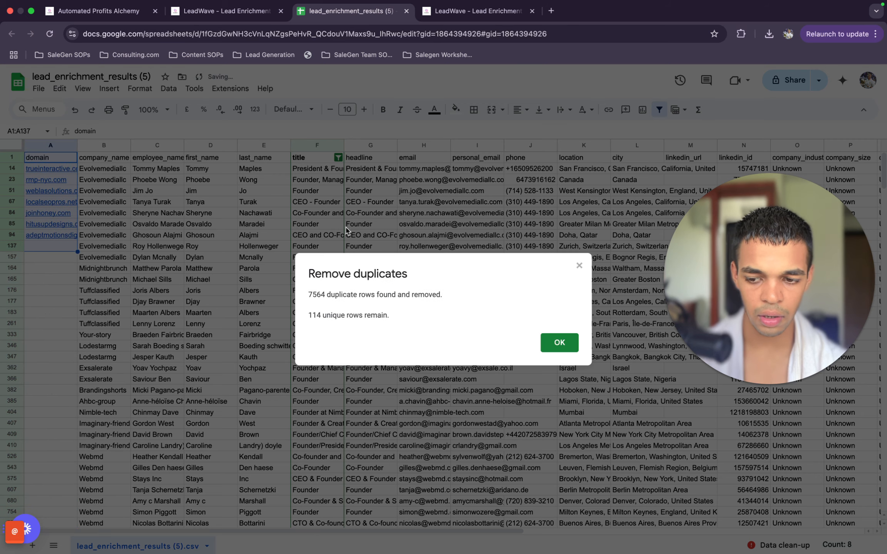
pyautogui.click(551, 337)
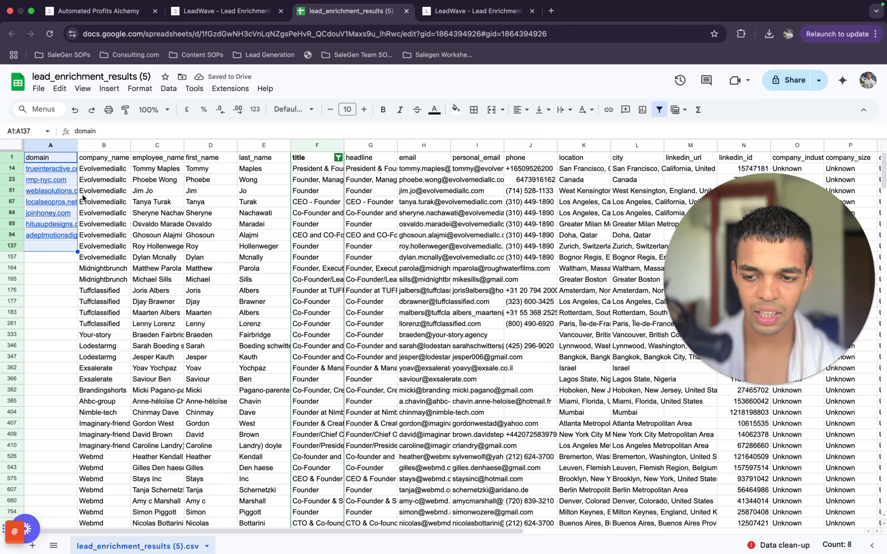
pyautogui.click(57, 270)
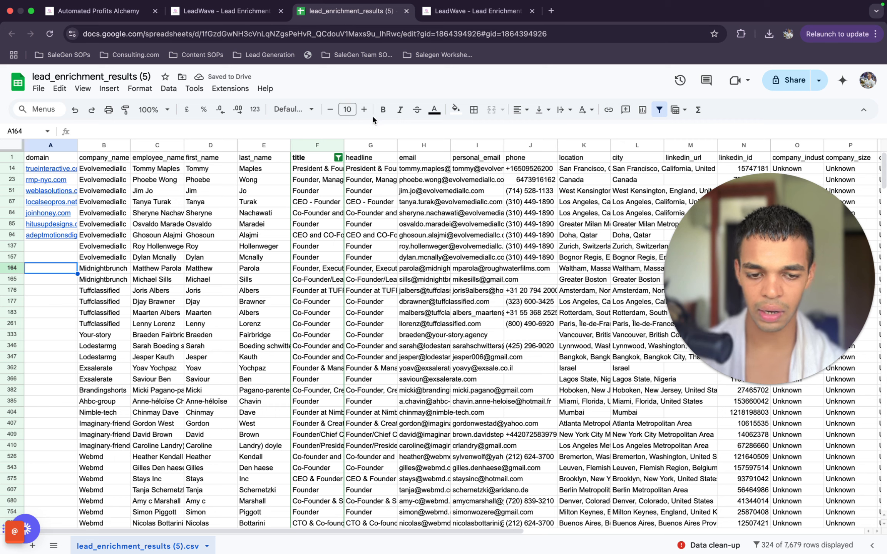
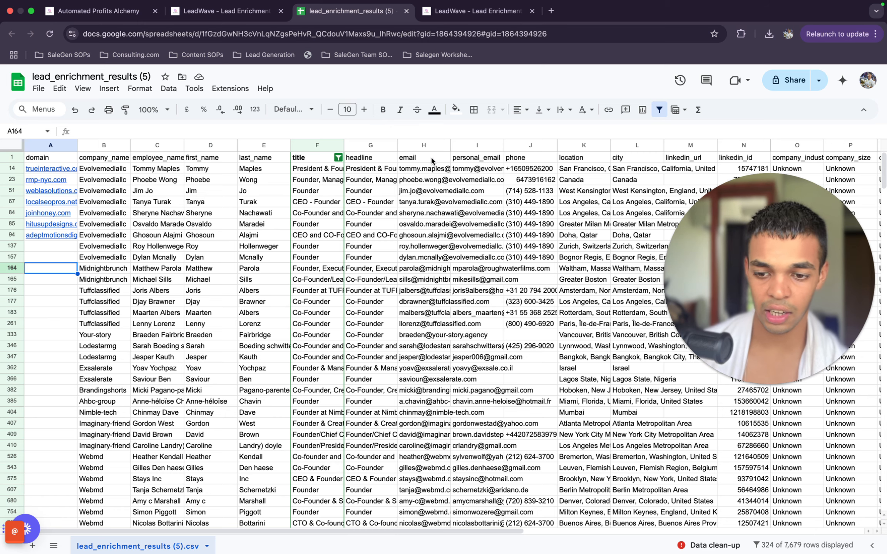
# Undo the domain column's duplicate removal along with the title column's founder filtering and its filter.
pyautogui.press('super+z')
pyautogui.press('super+a')
pyautogui.press('super+z')
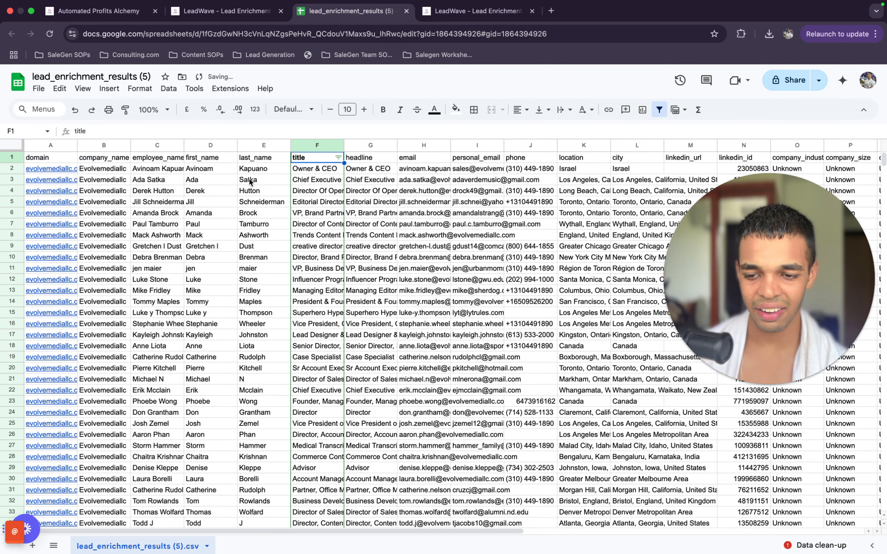
pyautogui.press('super+z')
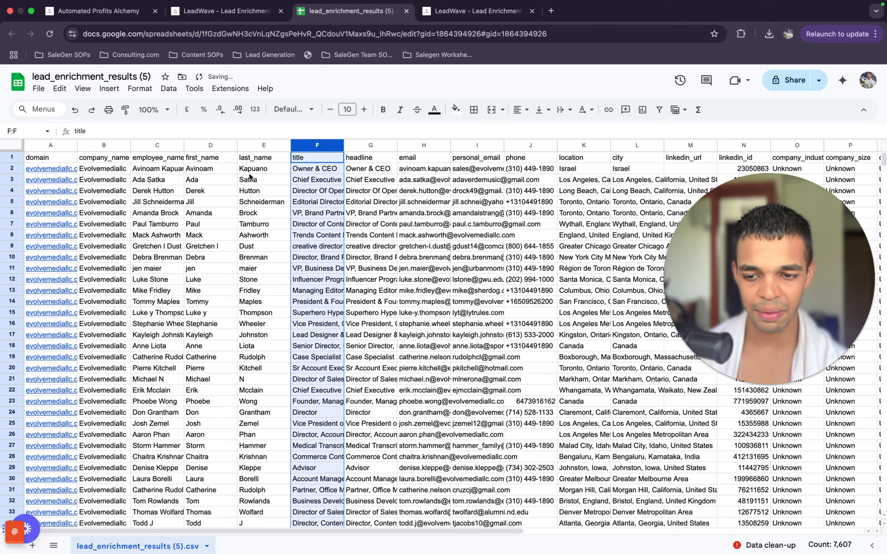
pyautogui.click(65, 158)
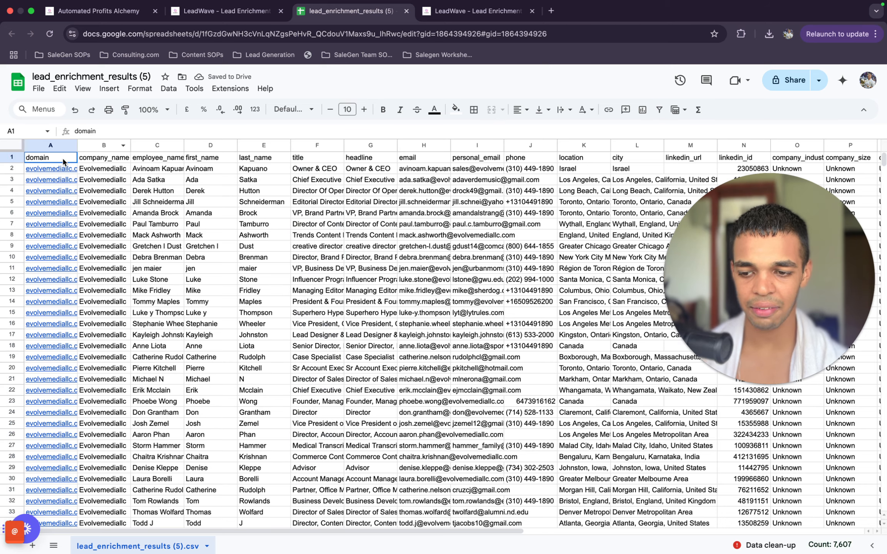
pyautogui.rightClick(65, 158)
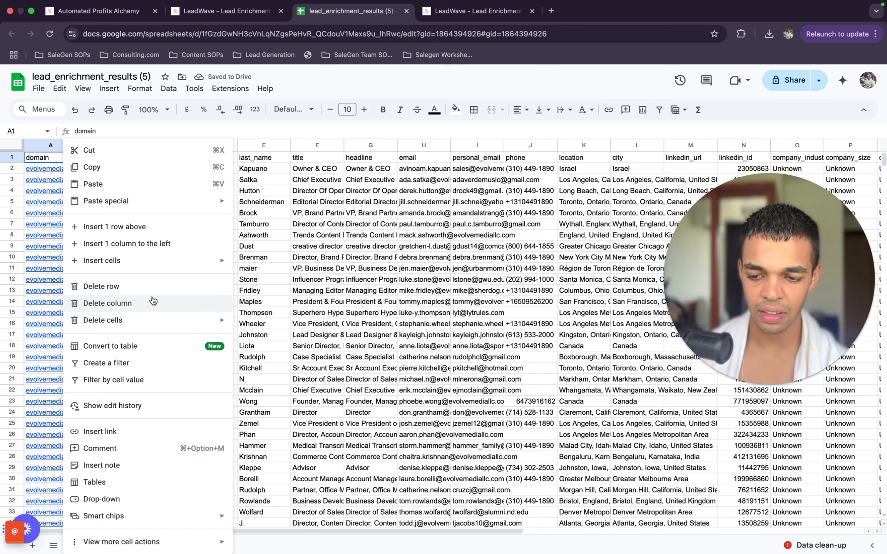
# Switch to LeadWave and open the Verified Email Finder's single-email search.
pyautogui.click(227, 12)
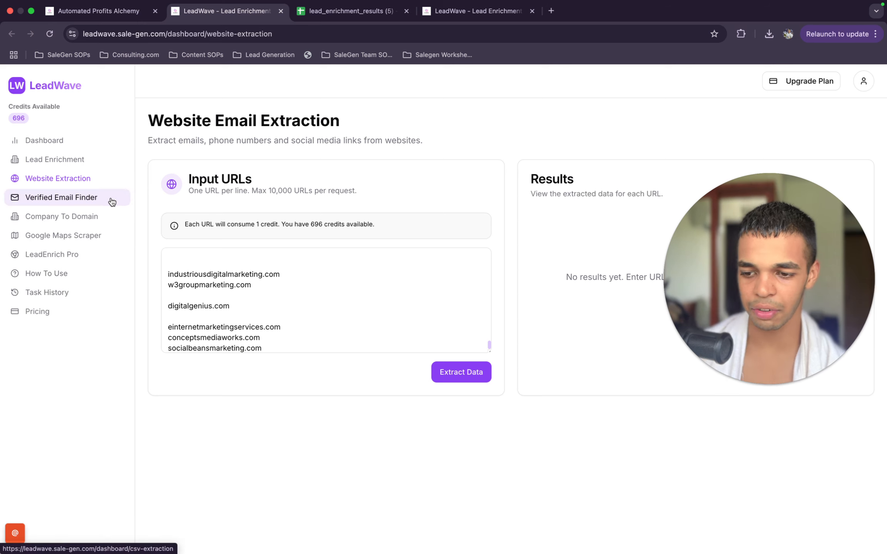
pyautogui.click(97, 200)
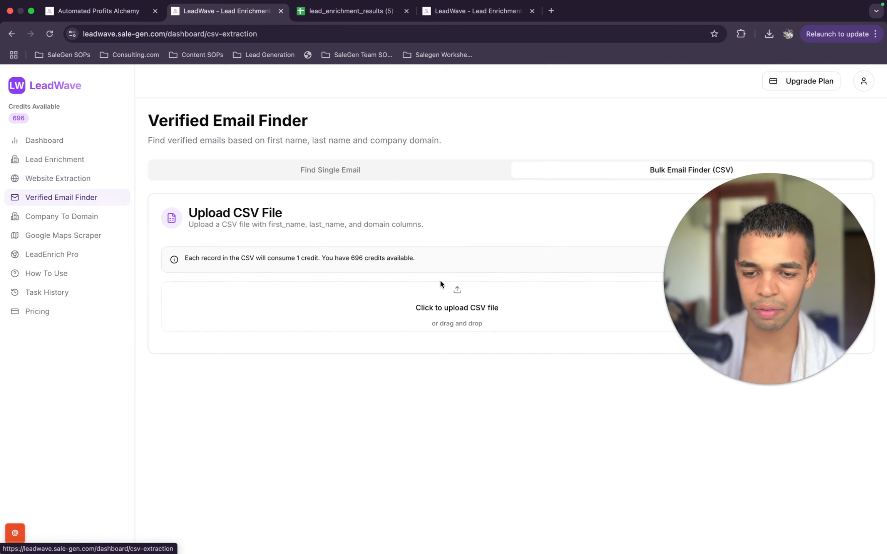
pyautogui.click(386, 168)
# Find the verified email for Jeff Bezos at the company domain amazon.com and view the result.
pyautogui.click(282, 312)
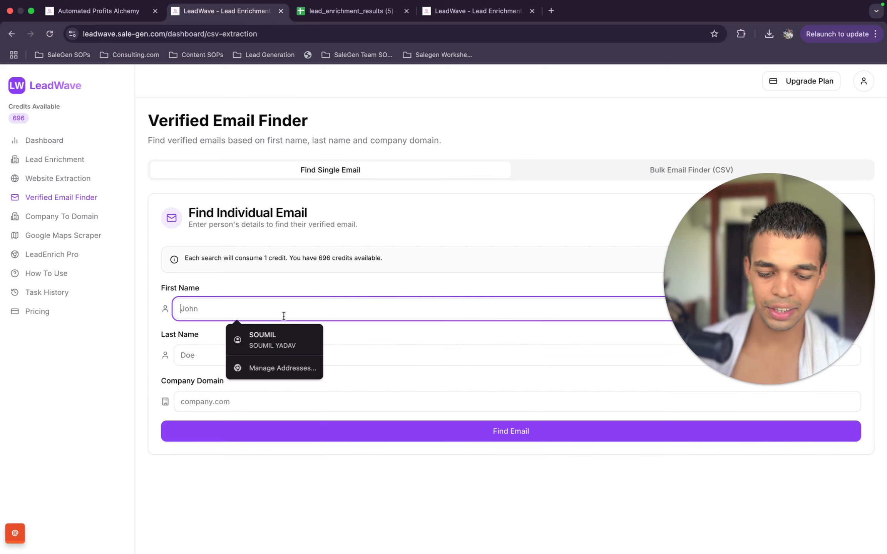
pyautogui.write('Jeff')
pyautogui.click(271, 350)
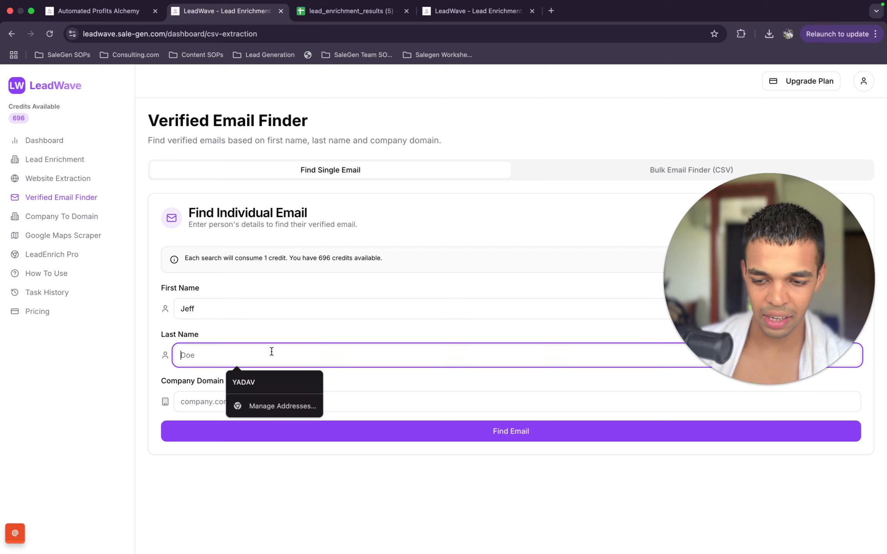
pyautogui.write('Bezos')
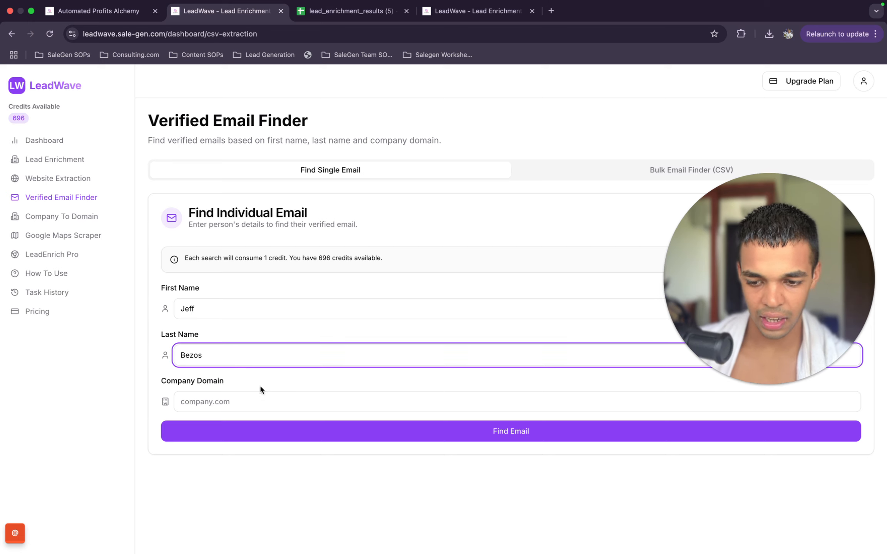
pyautogui.click(263, 397)
pyautogui.write('amazon.com')
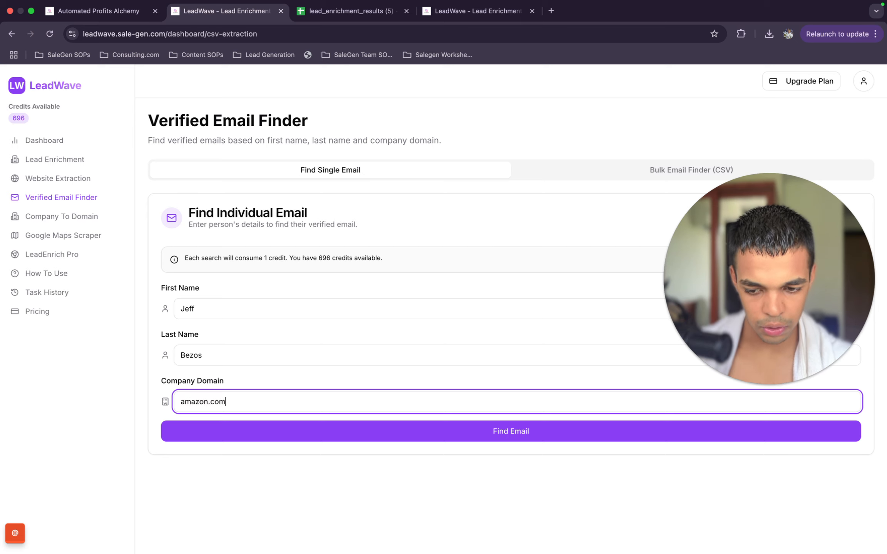
pyautogui.click(297, 434)
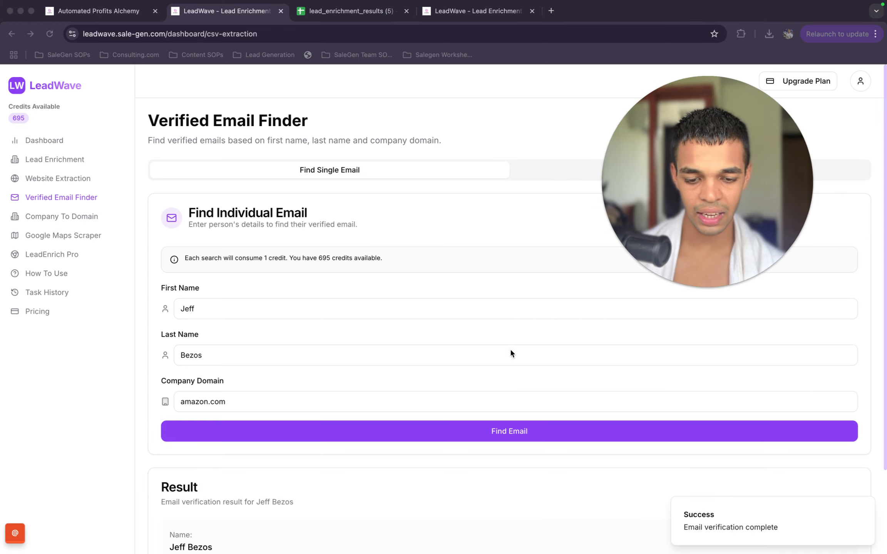
pyautogui.scroll(-4, 441, 413)
pyautogui.scroll(1, 441, 413)
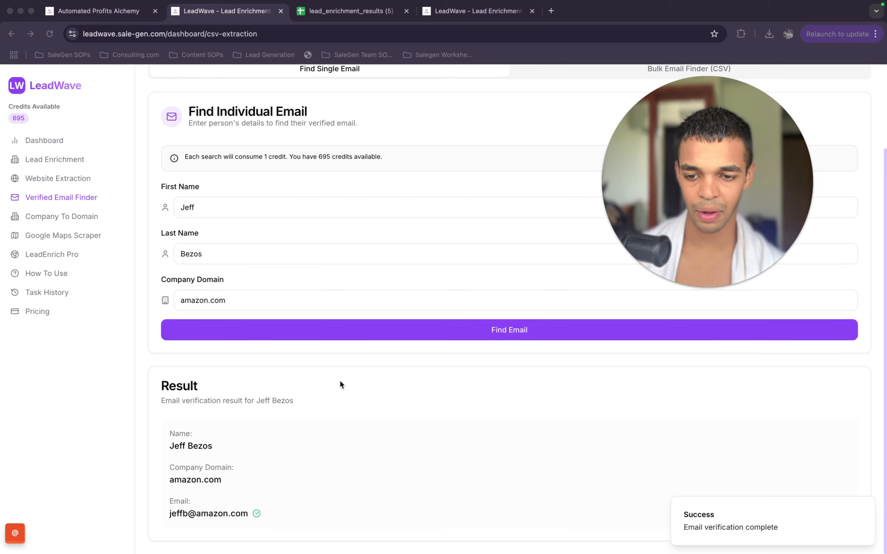
# Switch the Verified Email Finder to bulk CSV mode.
pyautogui.scroll(3, 340, 384)
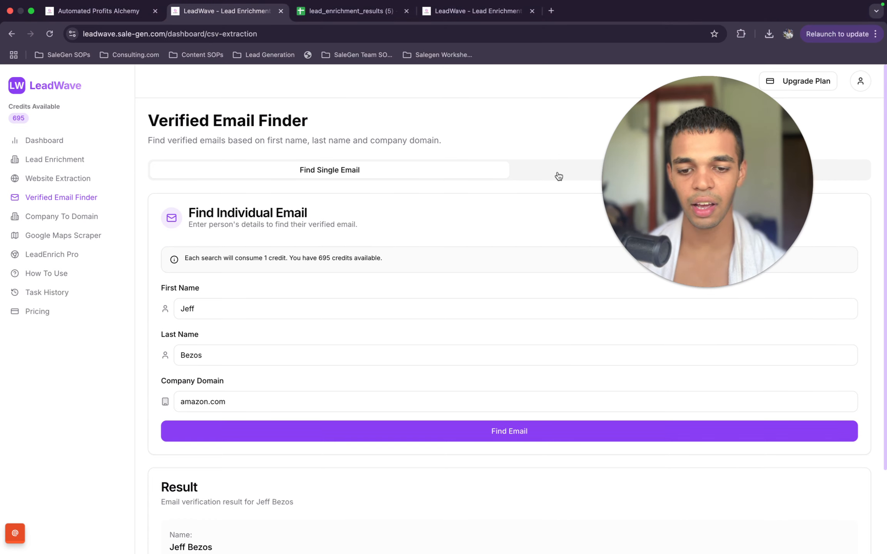
pyautogui.click(559, 176)
pyautogui.click(126, 16)
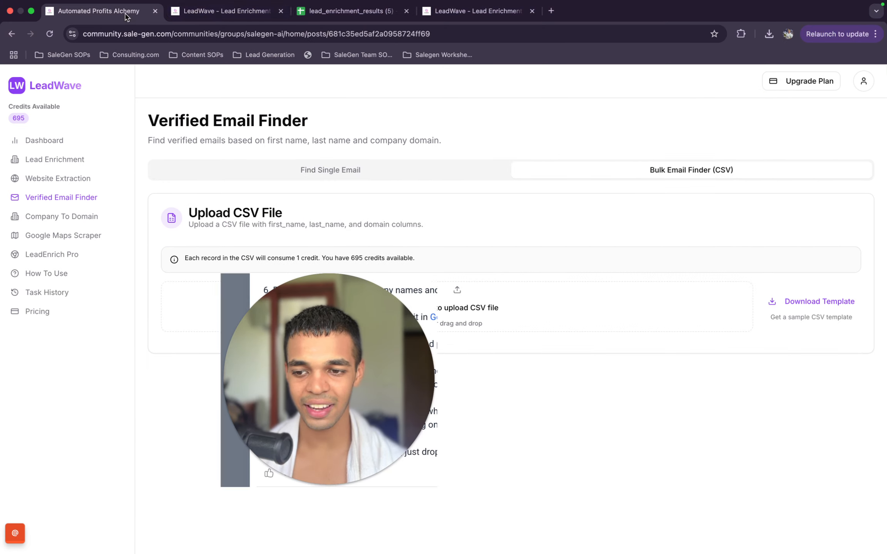
# Return to the lead_enrichment_results (5) sheet and delete the domain, company_name and employee_name columns.
pyautogui.click(347, 11)
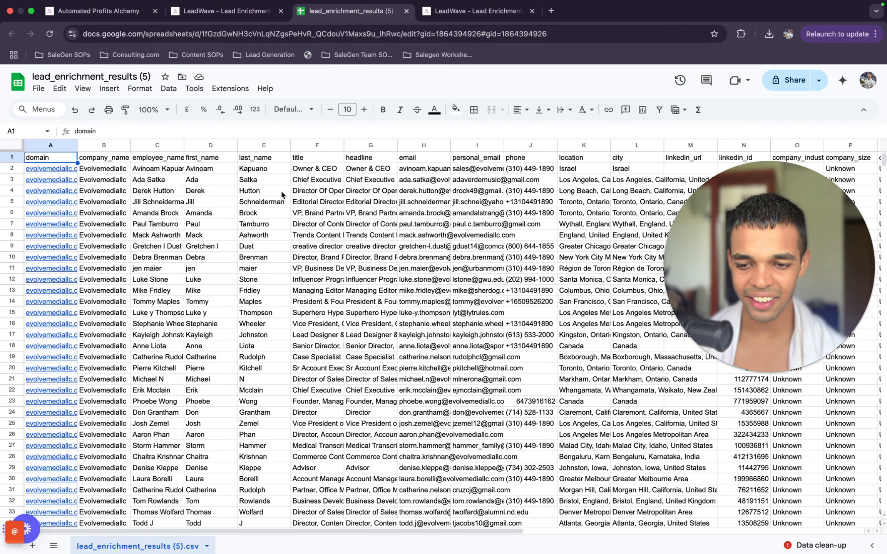
pyautogui.rightClick(58, 164)
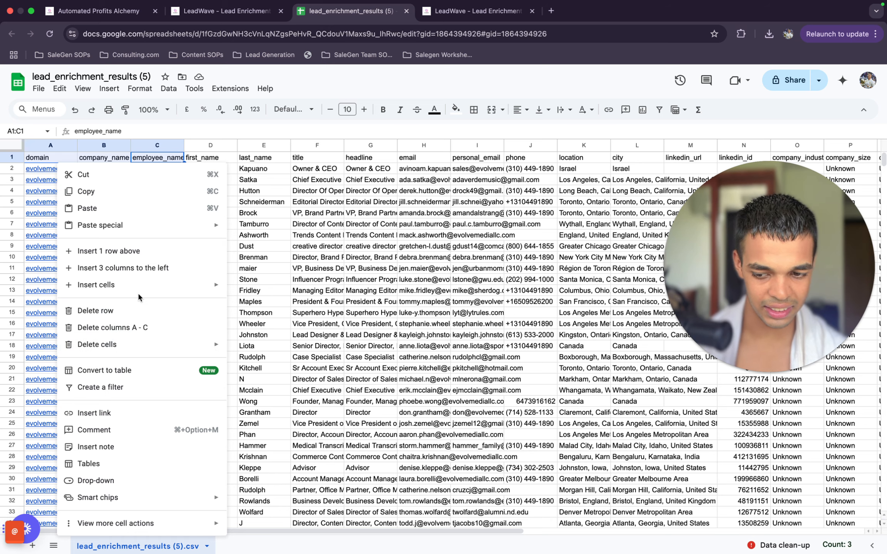
pyautogui.click(122, 329)
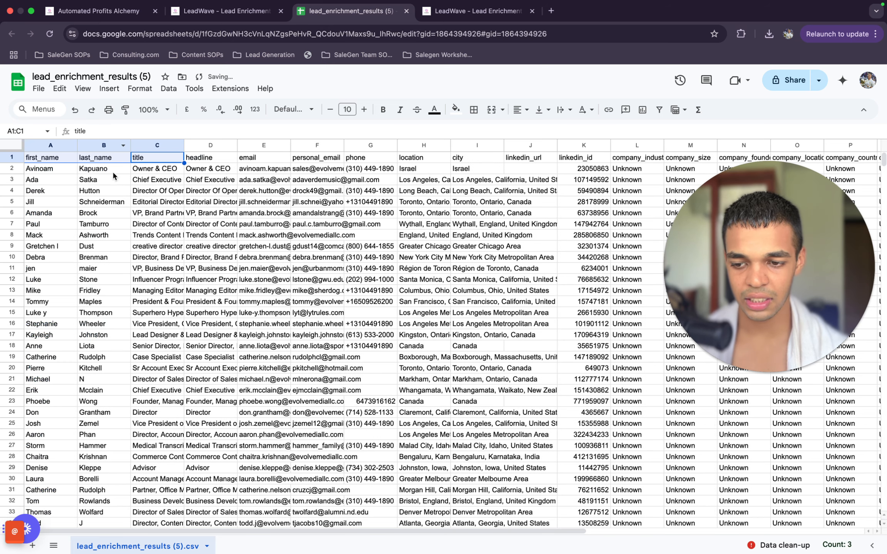
# Undo the last column deletion and delete only the company_name and employee_name columns, keeping domain, first_name and last_name.
pyautogui.press('super+z')
pyautogui.click(148, 171)
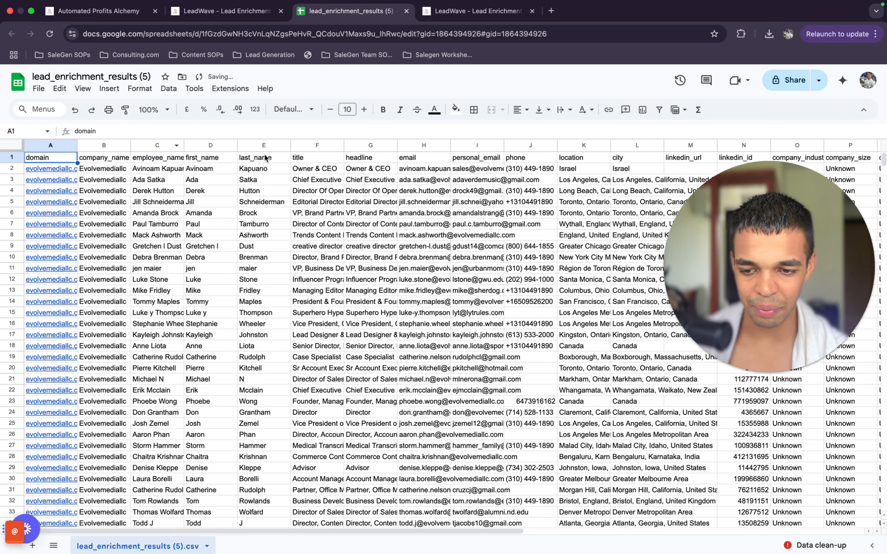
pyautogui.rightClick(163, 162)
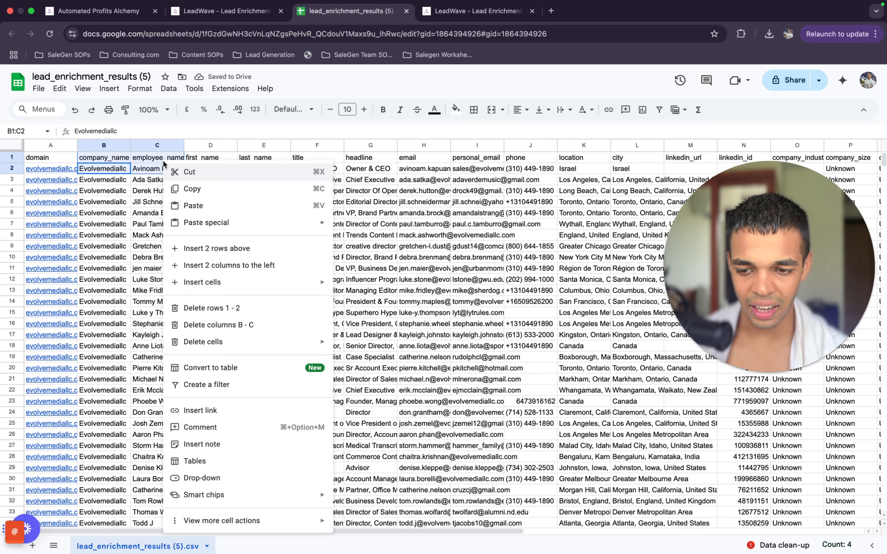
pyautogui.click(218, 326)
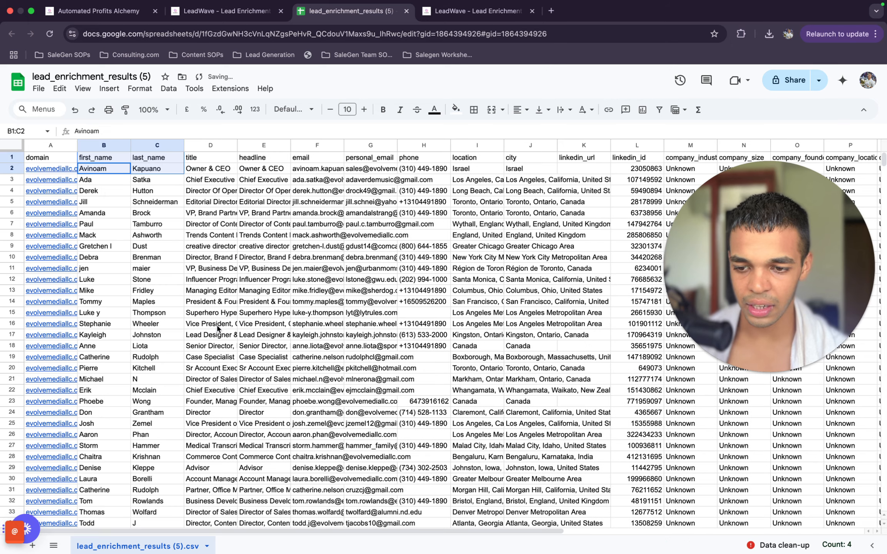
# Delete columns D to R, from title through company_type.
pyautogui.click(192, 168)
pyautogui.moveTo(199, 172); pyautogui.dragTo(885, 152)
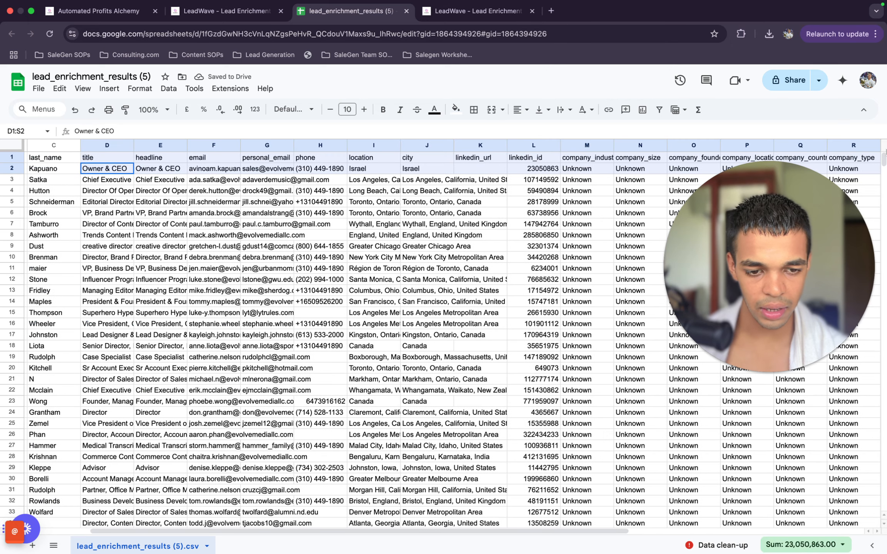
pyautogui.rightClick(842, 159)
pyautogui.press('Escape')
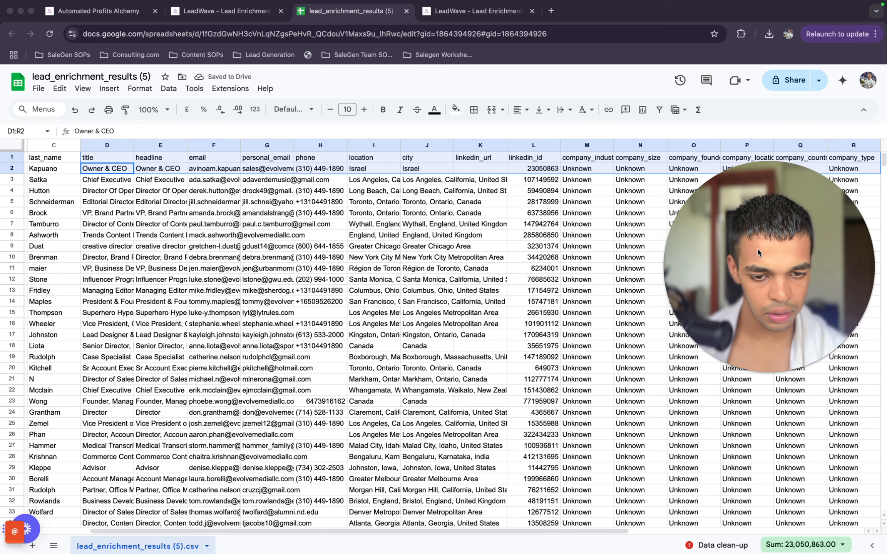
pyautogui.rightClick(739, 159)
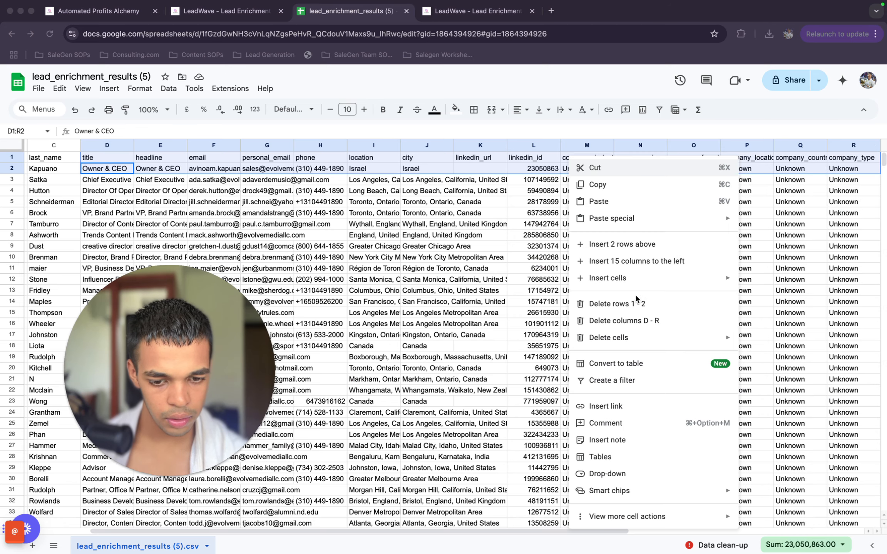
pyautogui.click(631, 322)
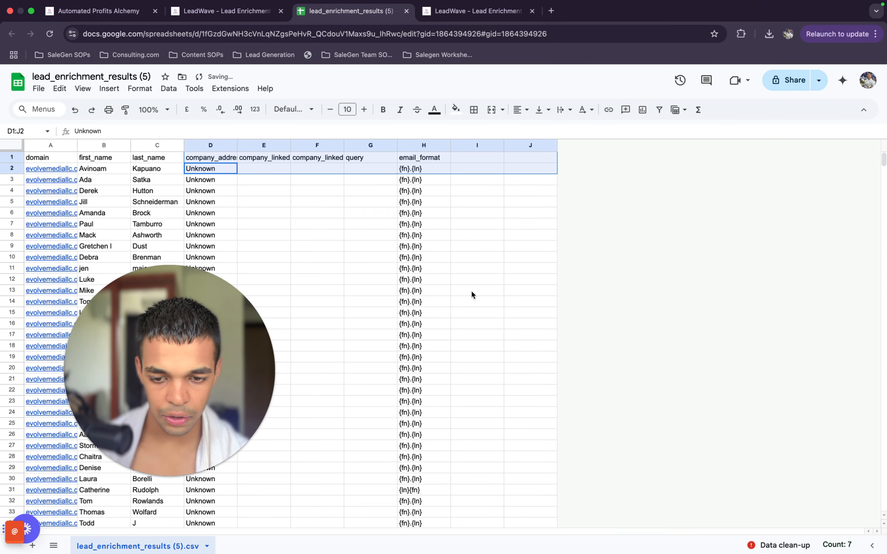
# Delete the remaining columns D to J, from company_address past email_format, so the sheet ends at last_name.
pyautogui.click(423, 180)
pyautogui.moveTo(479, 166); pyautogui.dragTo(225, 162)
pyautogui.click(198, 160)
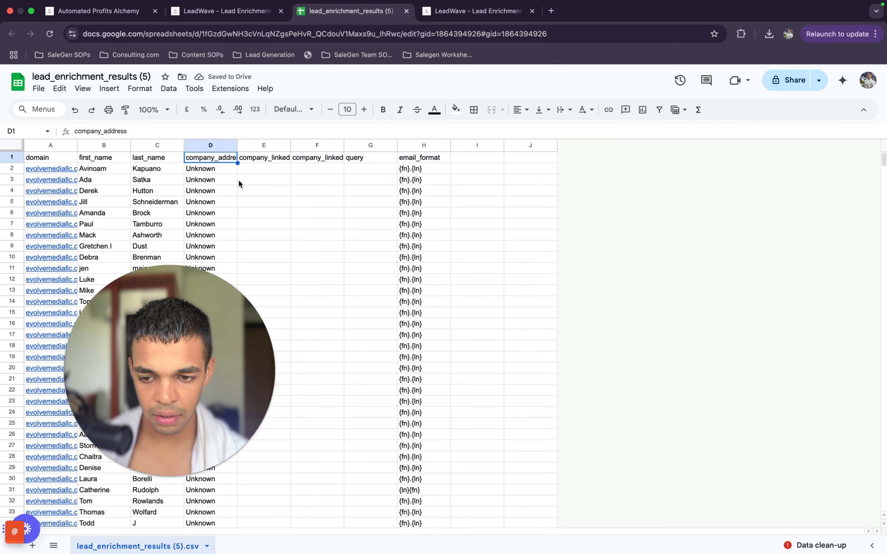
pyautogui.moveTo(327, 168); pyautogui.dragTo(525, 157)
pyautogui.rightClick(525, 157)
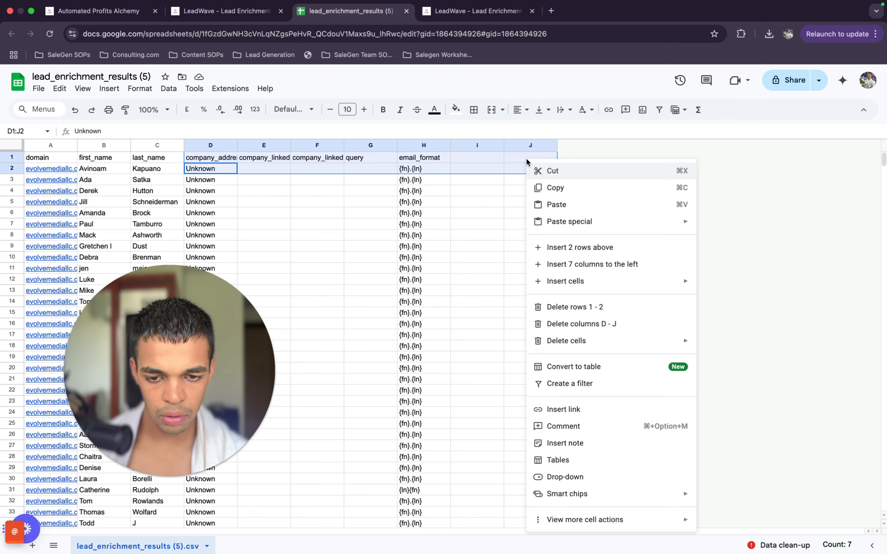
pyautogui.click(577, 325)
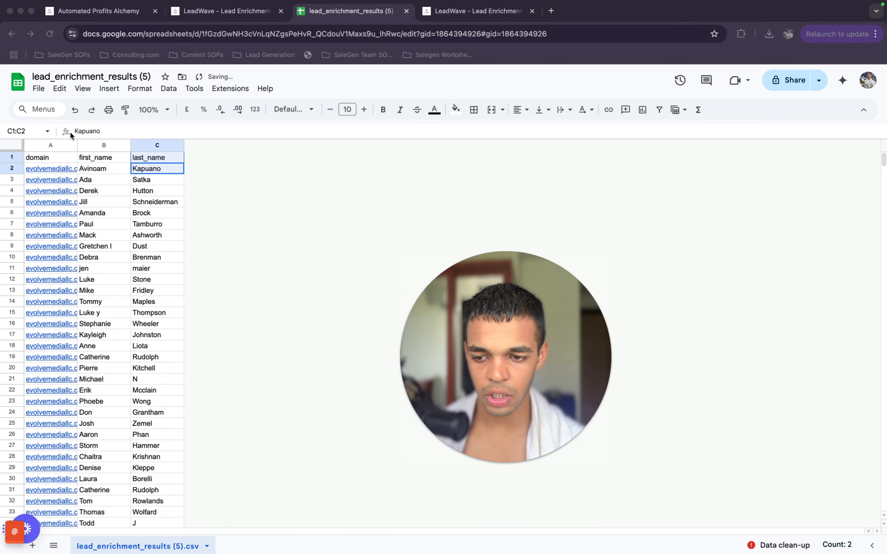
# Cut the whole domain column.
pyautogui.click(58, 145)
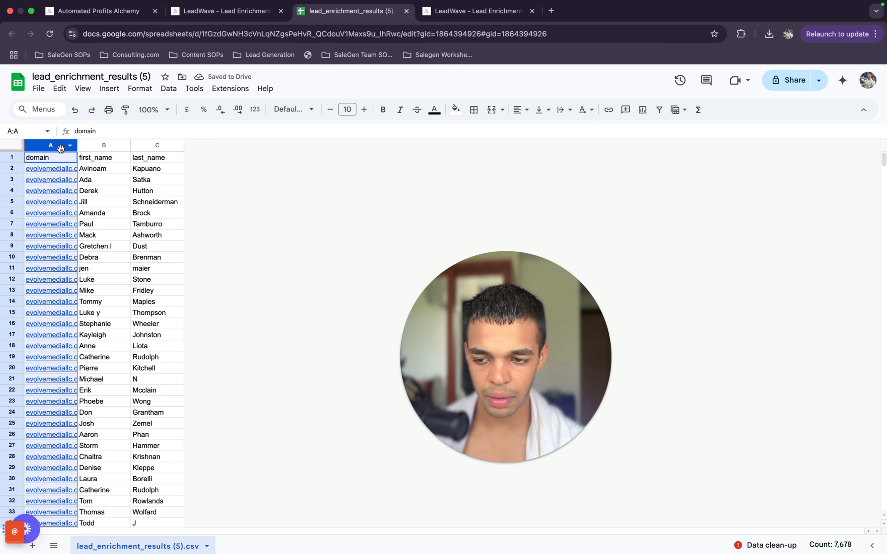
pyautogui.rightClick(58, 148)
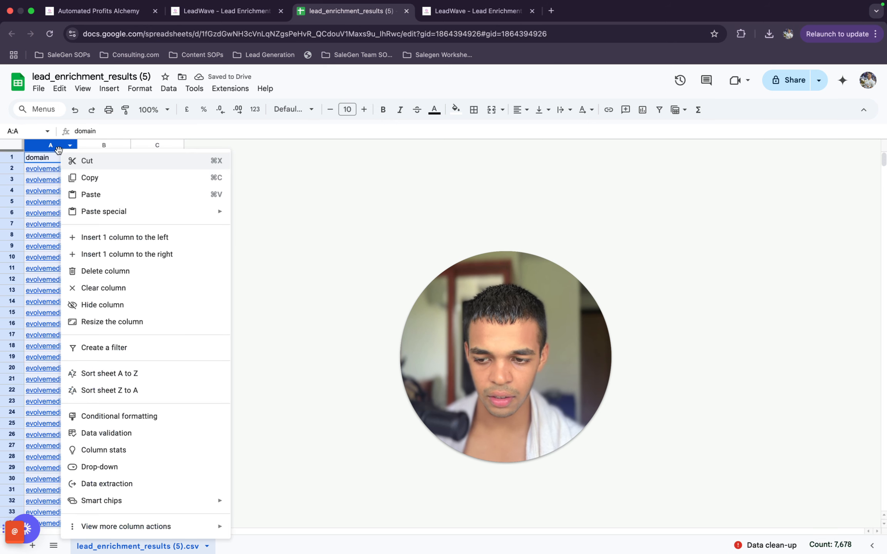
pyautogui.click(100, 160)
pyautogui.click(187, 146)
pyautogui.rightClick(189, 146)
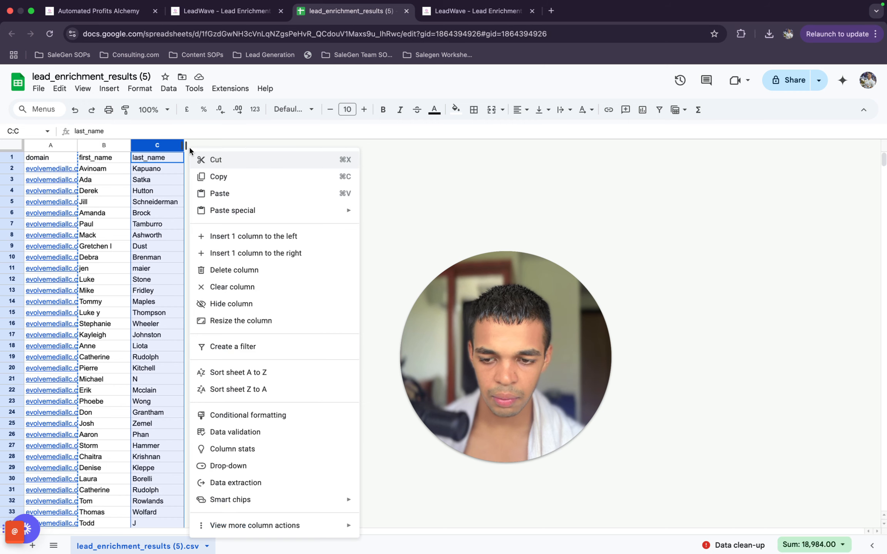
pyautogui.click(254, 236)
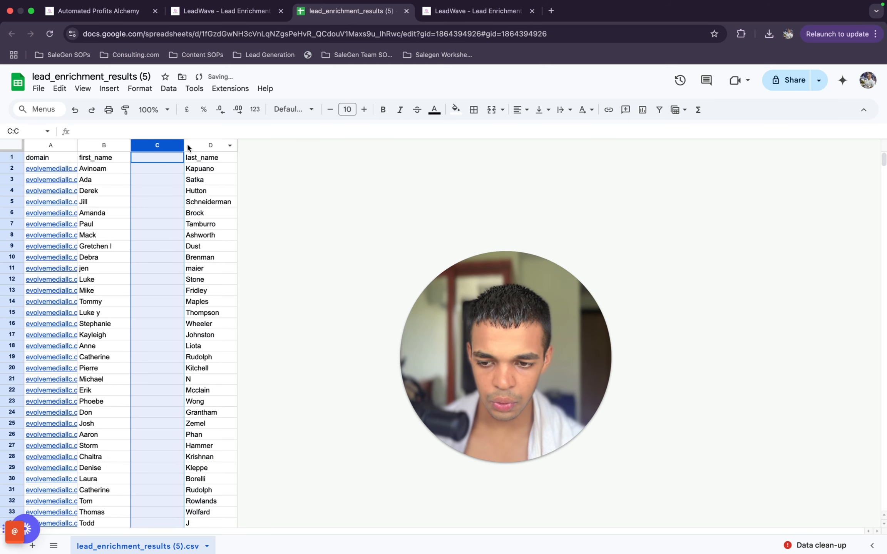
pyautogui.rightClick(164, 140)
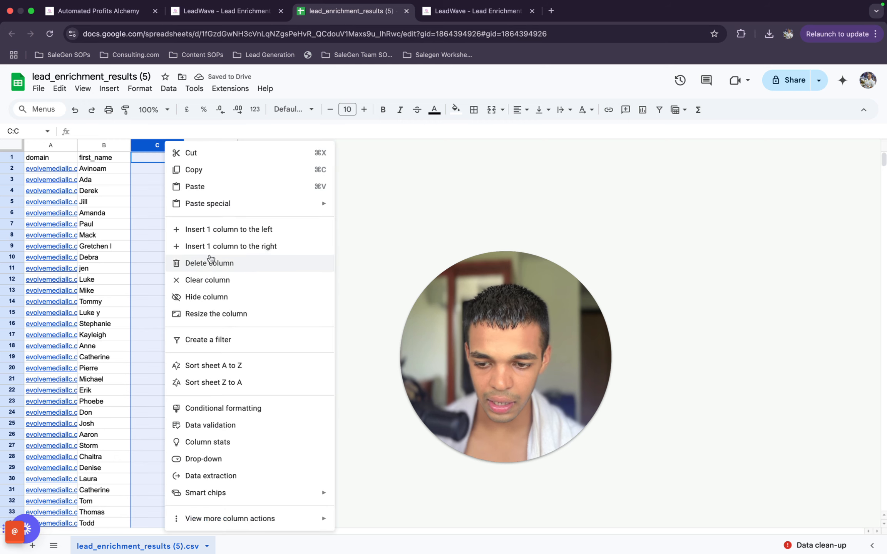
pyautogui.click(211, 263)
# Paste the cut domain data into a new column after last_name and delete the empty first column.
pyautogui.rightClick(170, 161)
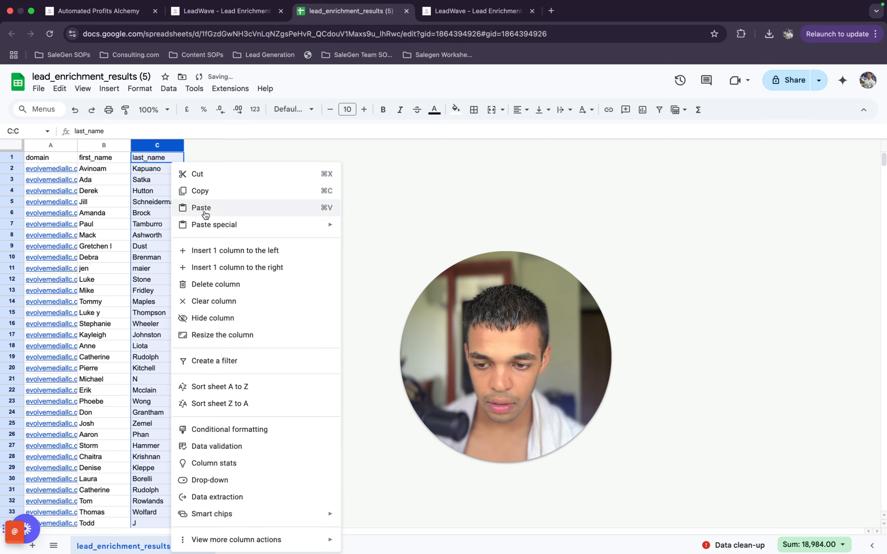
pyautogui.click(247, 267)
pyautogui.click(209, 156)
pyautogui.press('super+v')
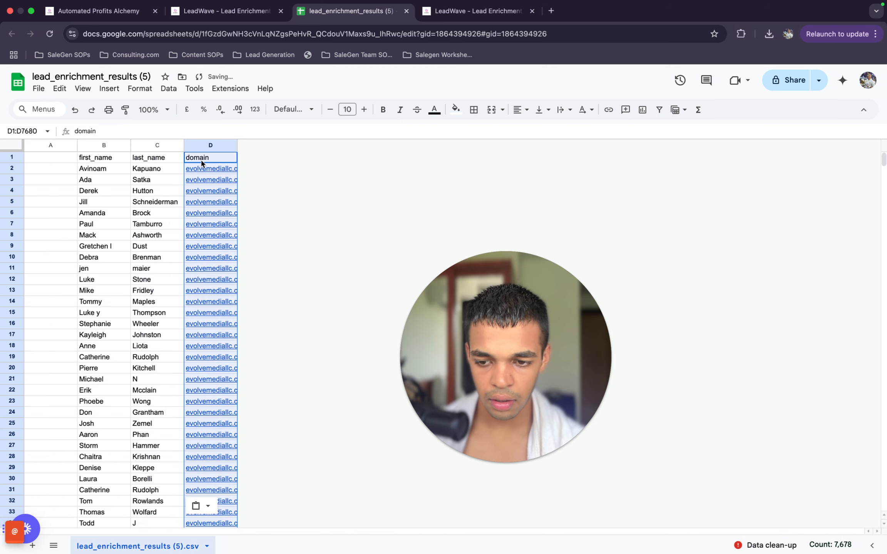
pyautogui.click(54, 158)
pyautogui.rightClick(54, 158)
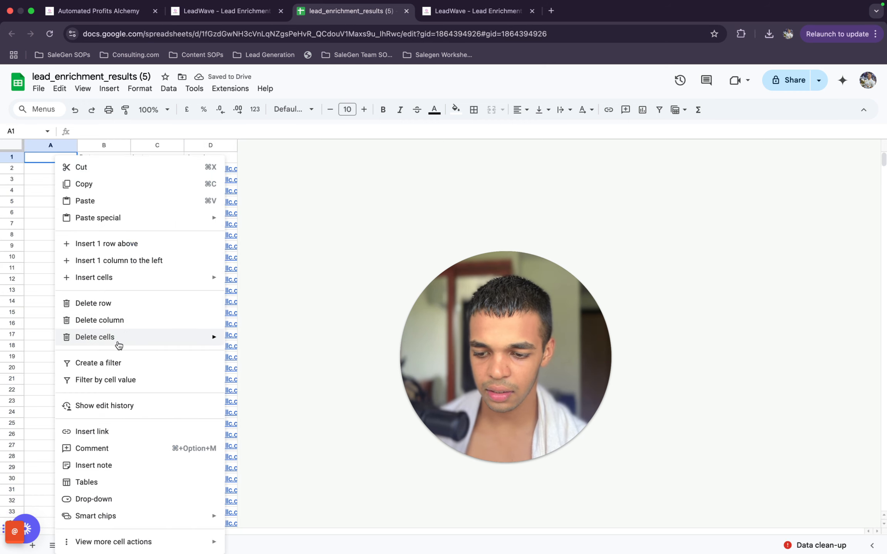
pyautogui.click(124, 315)
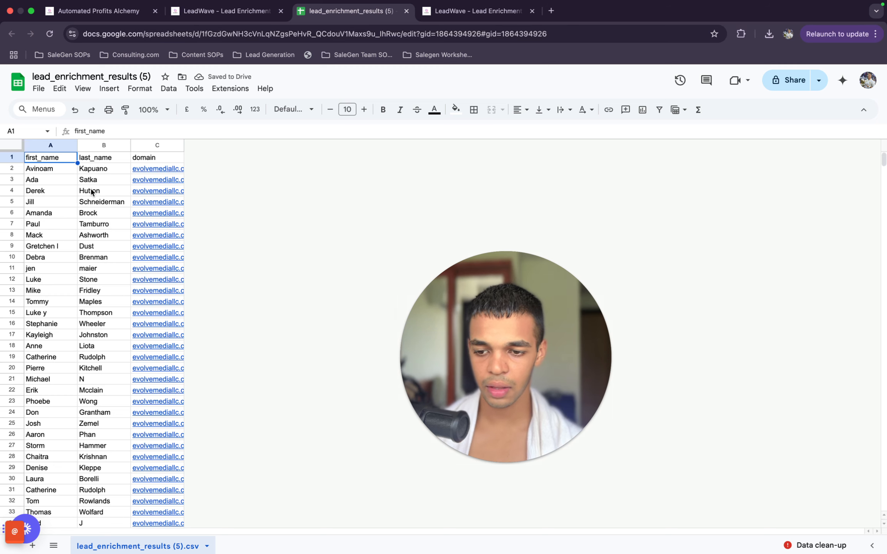
# Download the cleaned sheet as a comma-separated values (.csv) file.
pyautogui.click(38, 88)
pyautogui.moveTo(105, 214)
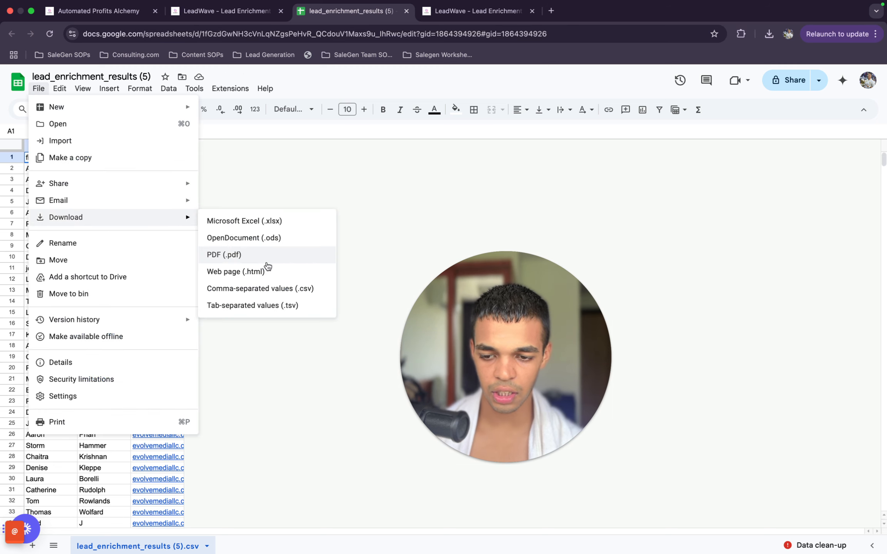
pyautogui.click(253, 289)
# Switch to LeadWave and upload the downloaded CSV to the Bulk Email Finder.
pyautogui.click(261, 10)
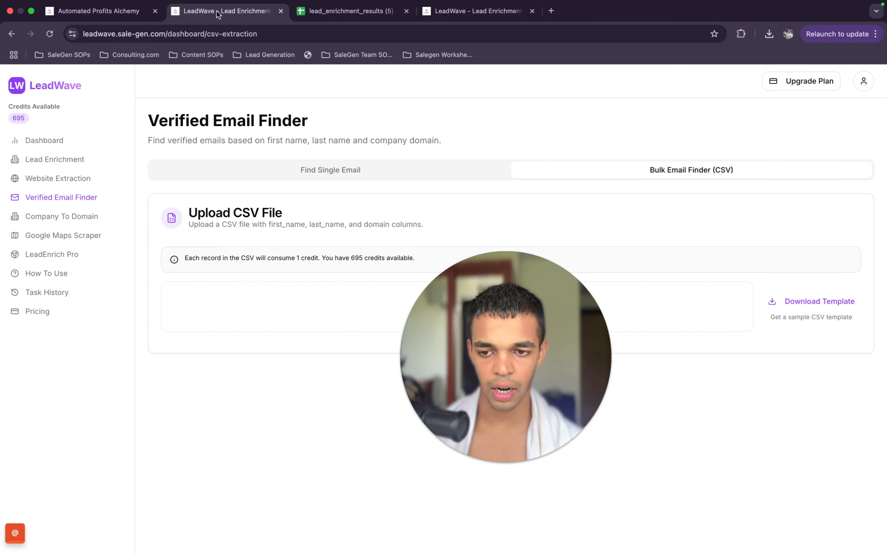
pyautogui.click(349, 304)
pyautogui.doubleClick(353, 250)
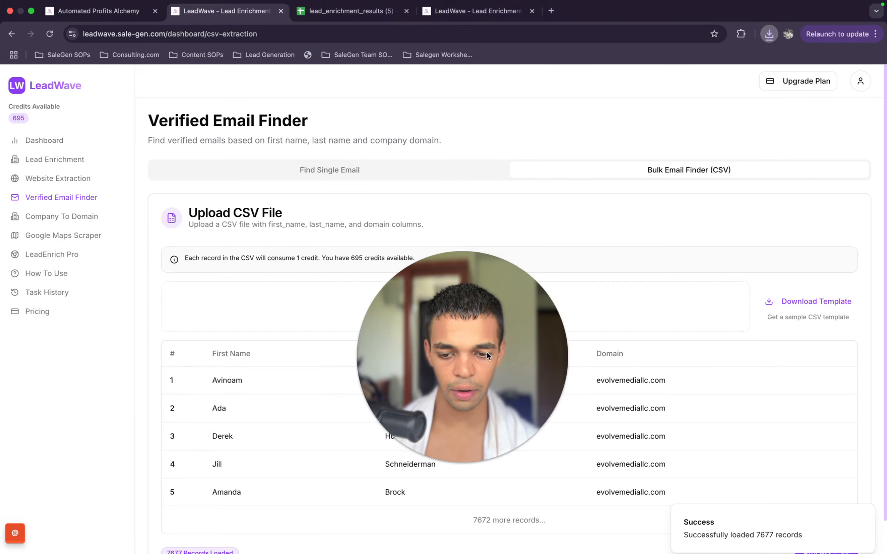
# Try to process the uploaded CSV in the Bulk Email Finder and dismiss the notification.
pyautogui.scroll(-3, 597, 429)
pyautogui.scroll(2, 597, 429)
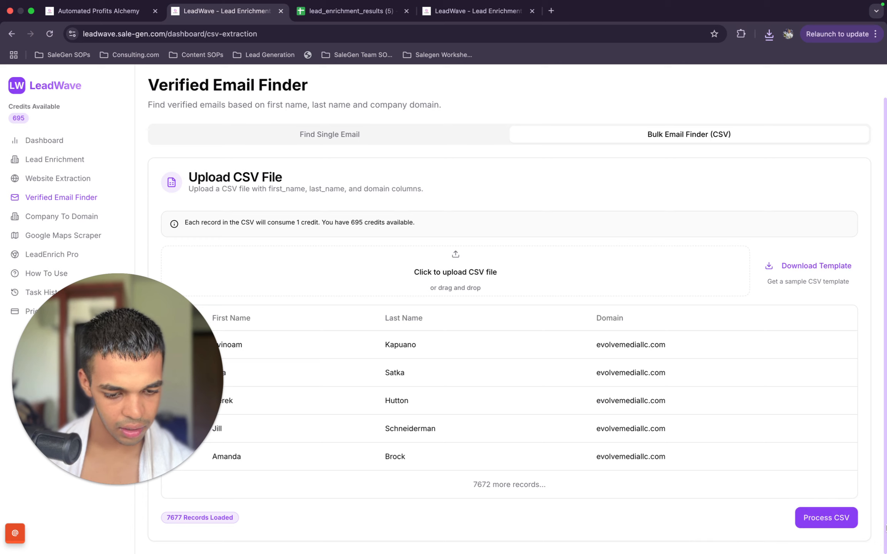
pyautogui.click(838, 510)
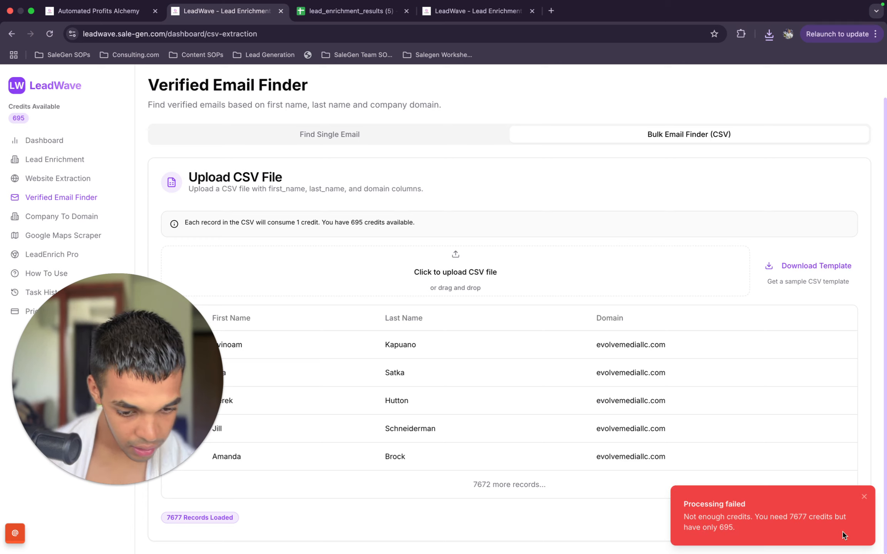
pyautogui.click(864, 499)
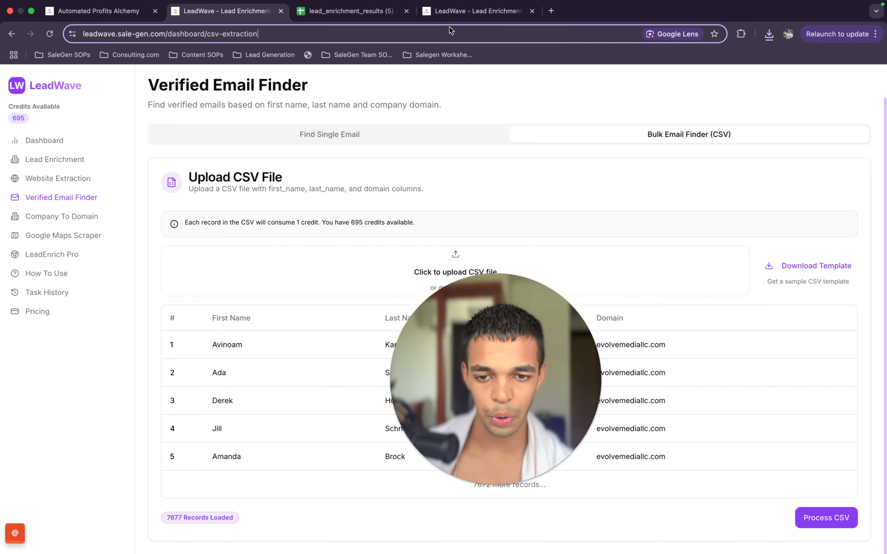
# Glance at the community instructions post, return to the lead_enrichment_results (5) sheet and examine its names and domains down the full list.
pyautogui.click(463, 16)
pyautogui.click(99, 11)
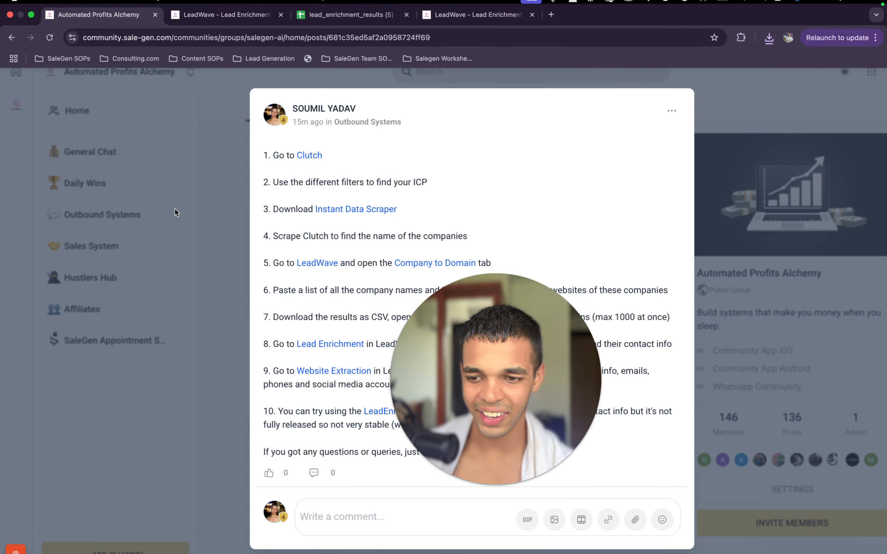
pyautogui.click(352, 11)
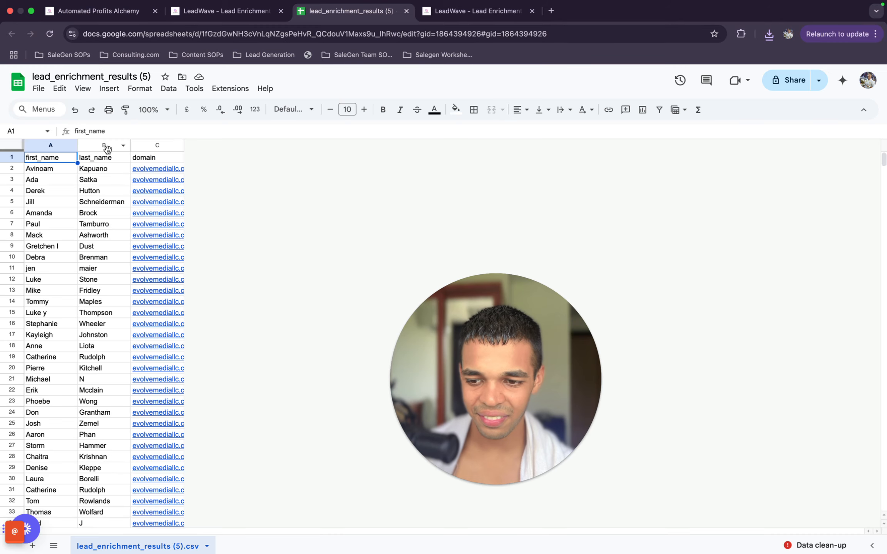
pyautogui.scroll(-20, 107, 158)
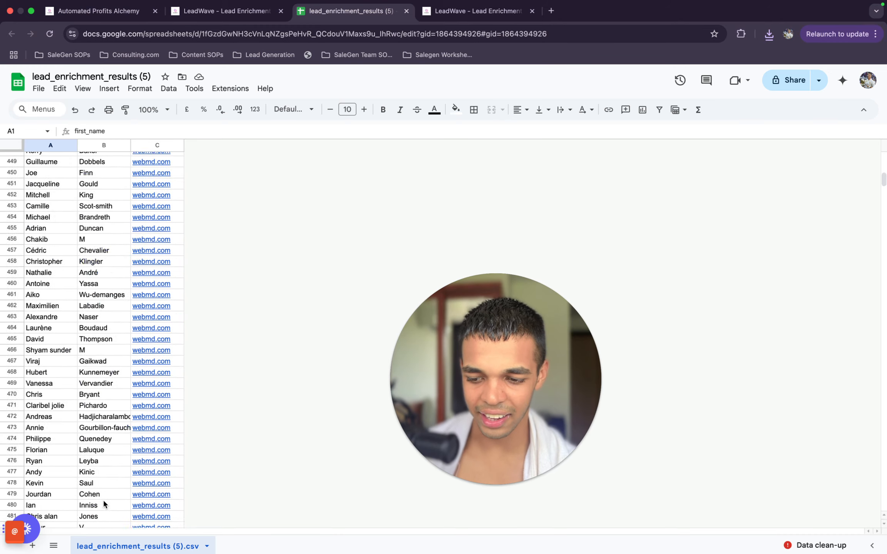
pyautogui.scroll(-10, 103, 502)
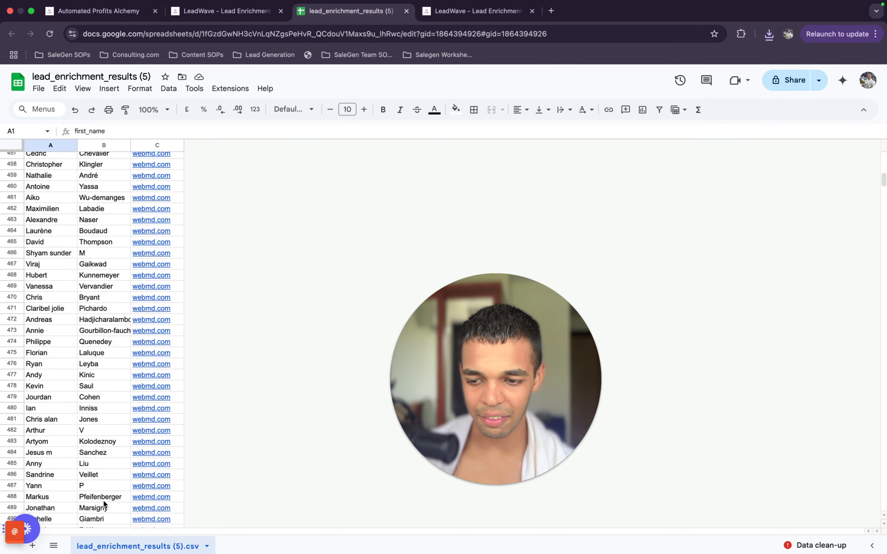
pyautogui.scroll(20, 129, 237)
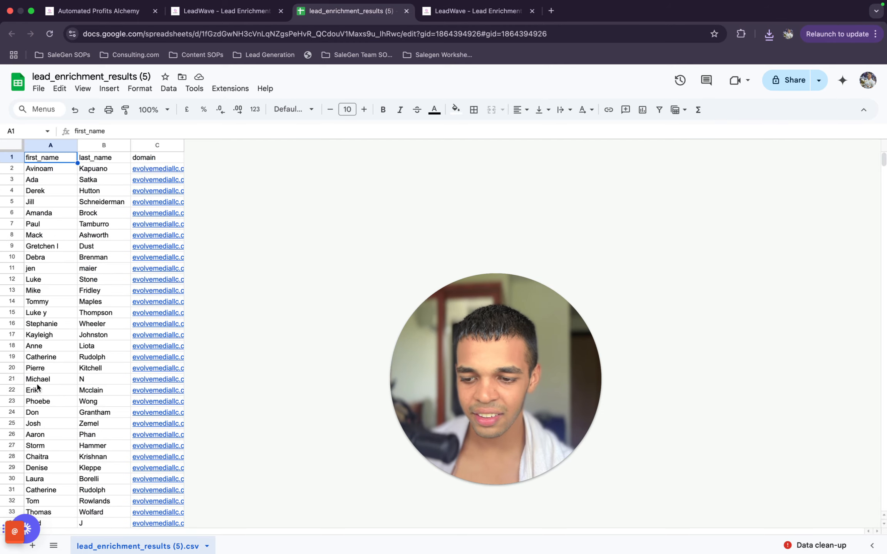
pyautogui.scroll(-15, 42, 437)
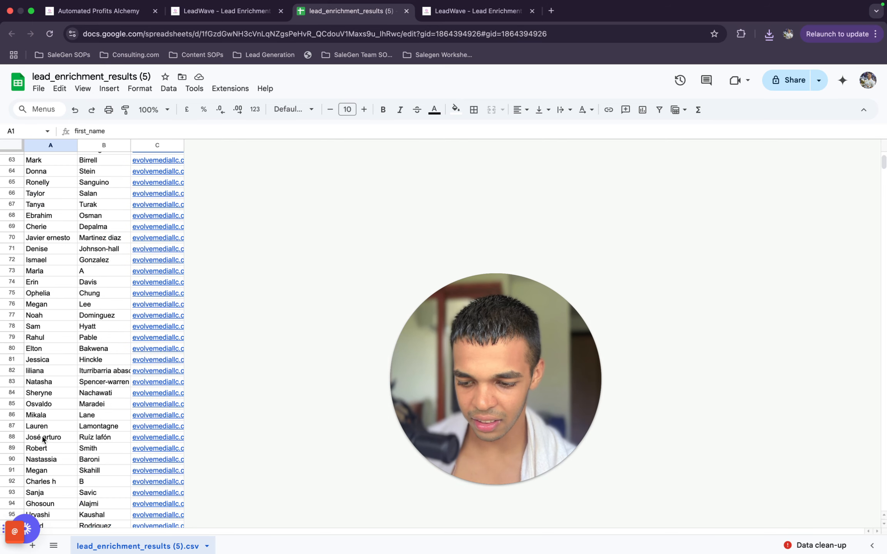
pyautogui.moveTo(40, 497); pyautogui.dragTo(170, 395)
pyautogui.scroll(-20, 159, 400)
pyautogui.scroll(-20, 159, 400)
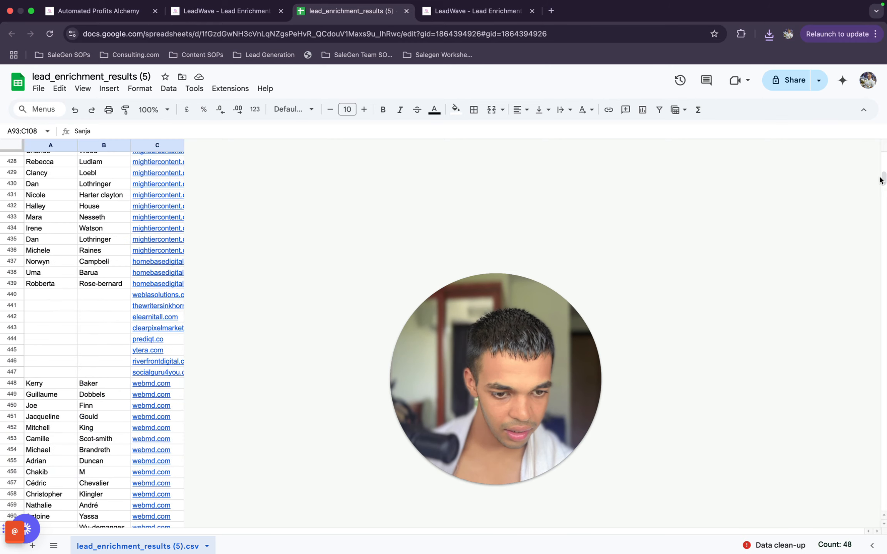
pyautogui.moveTo(883, 179); pyautogui.dragTo(883, 502)
pyautogui.moveTo(101, 484); pyautogui.dragTo(131, 18)
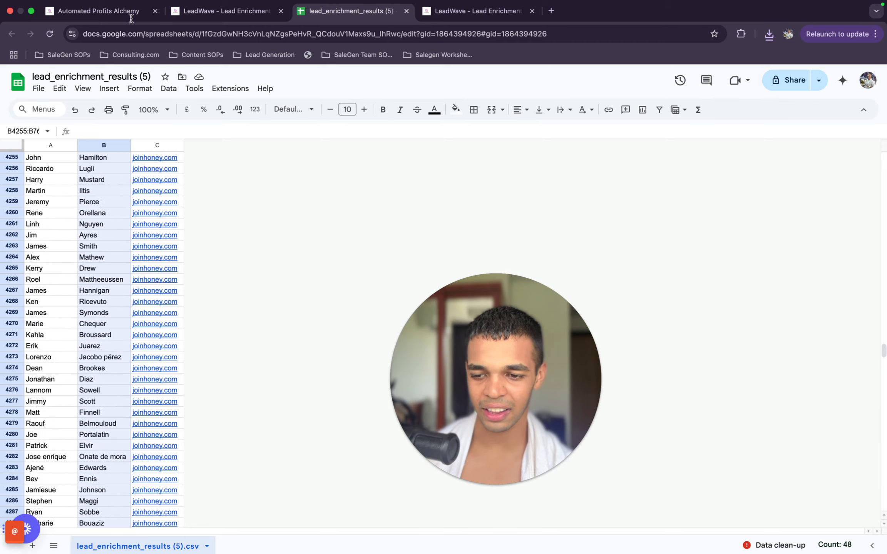
pyautogui.moveTo(131, 18); pyautogui.dragTo(130, 18)
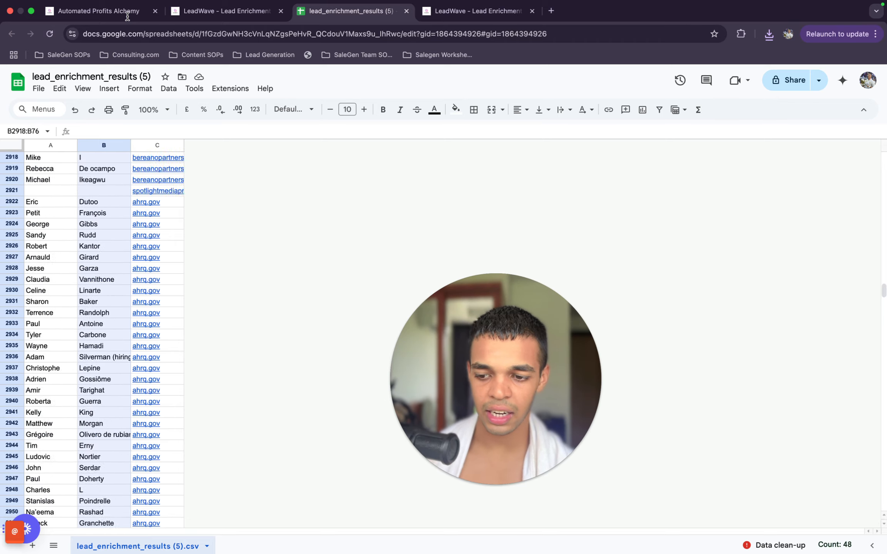
pyautogui.moveTo(127, 17); pyautogui.dragTo(127, 17)
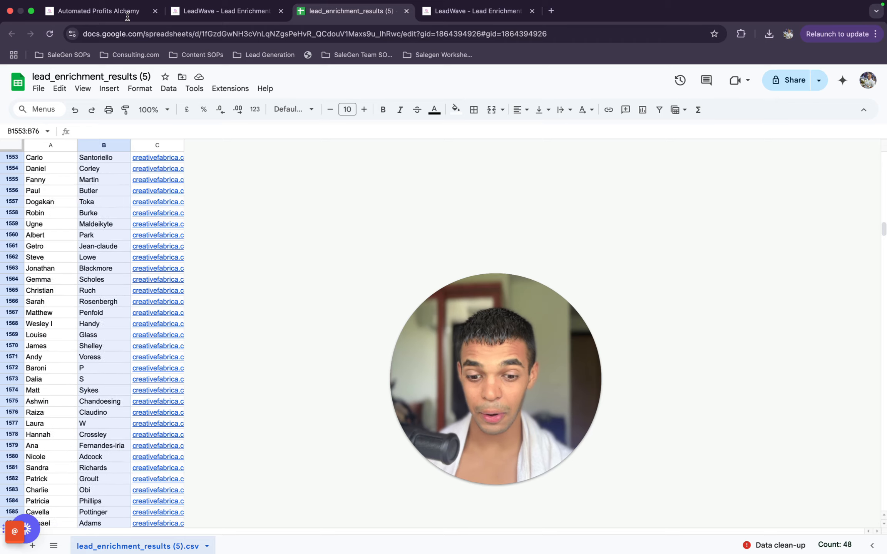
# Delete rows 63 to 7679 from the lead_enrichment_results (5) sheet.
pyautogui.moveTo(127, 17); pyautogui.dragTo(34, 522)
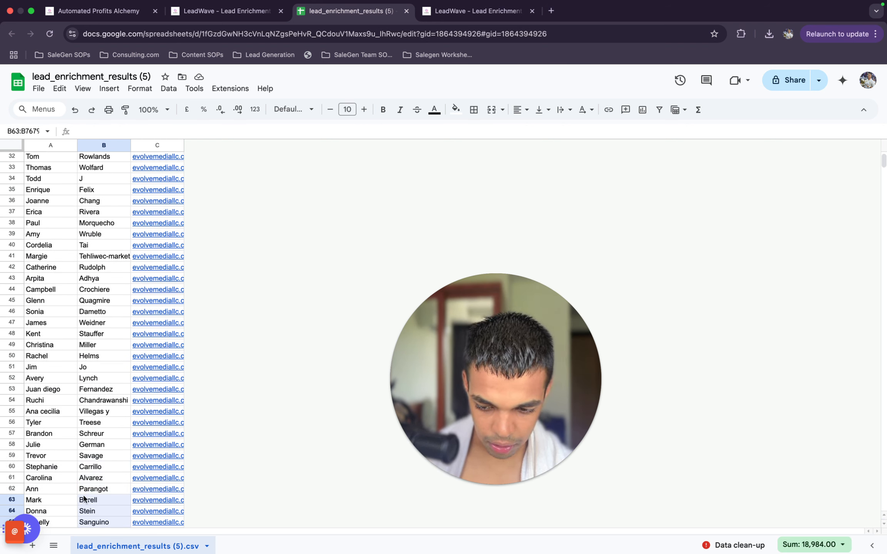
pyautogui.rightClick(83, 496)
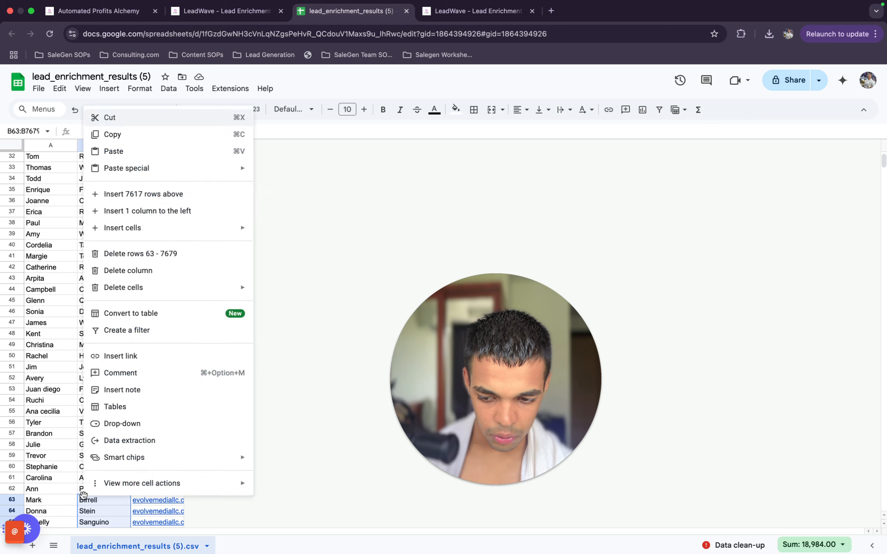
pyautogui.click(155, 257)
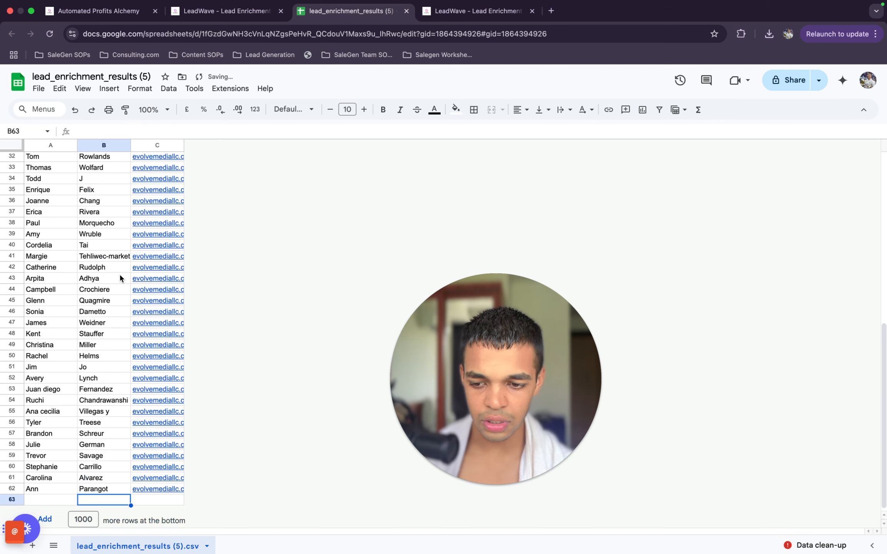
# Download the shortened lead_enrichment_results (5) sheet as a comma-separated values (.csv) file.
pyautogui.scroll(10, 120, 273)
pyautogui.click(38, 90)
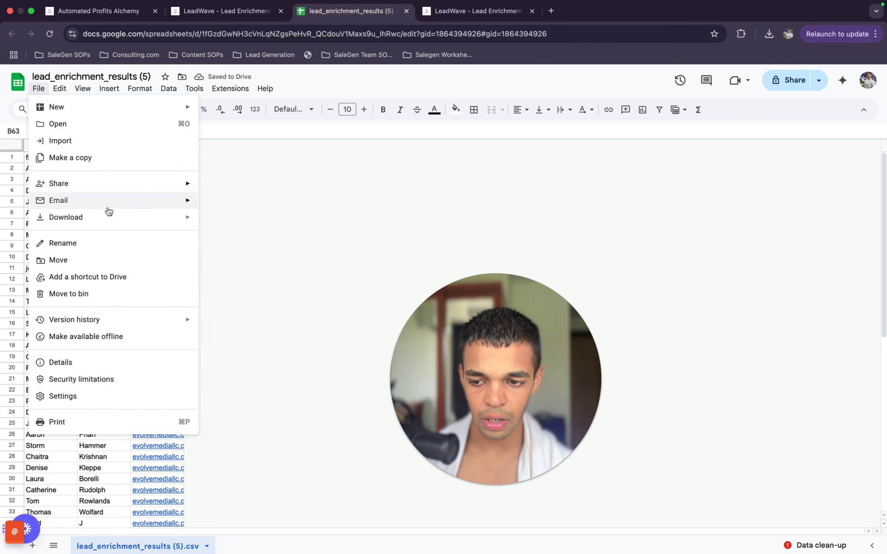
pyautogui.moveTo(107, 224)
pyautogui.click(284, 289)
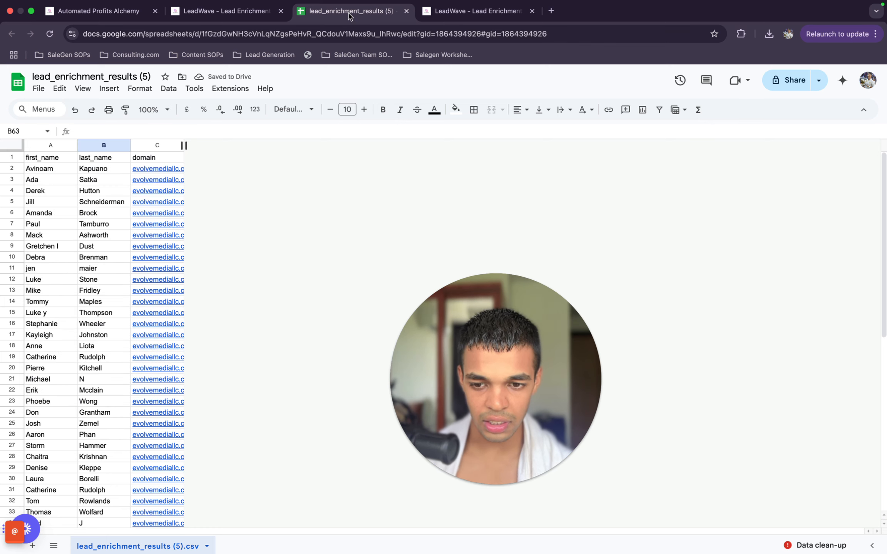
# Switch to LeadWave, upload the newly downloaded CSV to the Bulk Email Finder and process it.
pyautogui.click(227, 10)
pyautogui.click(379, 269)
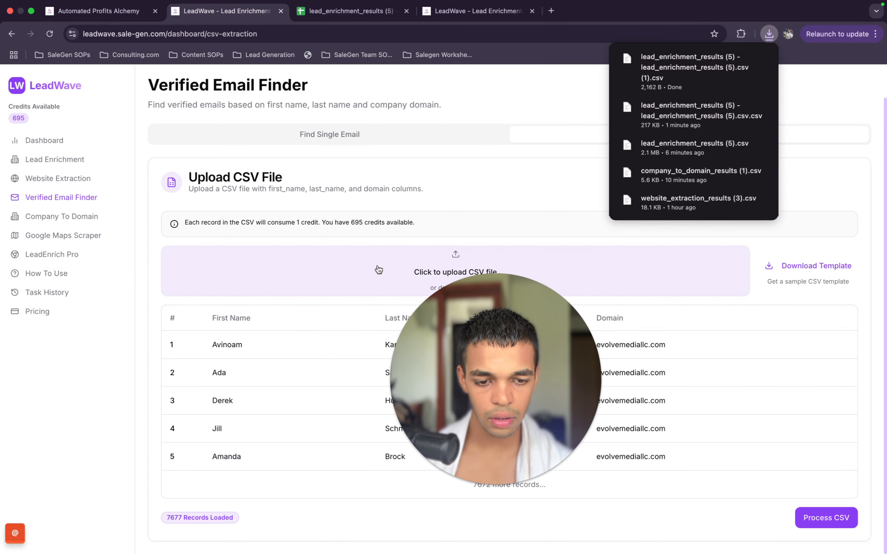
pyautogui.doubleClick(359, 262)
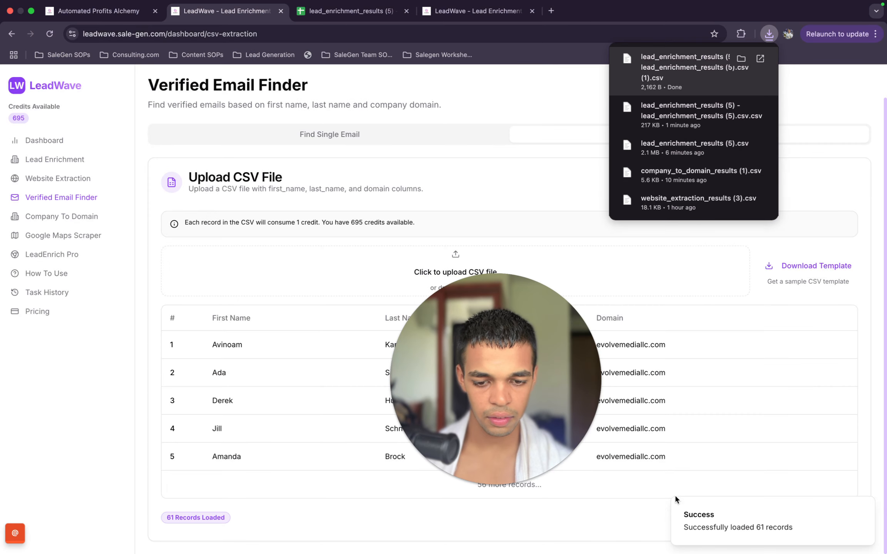
pyautogui.scroll(-2, 715, 479)
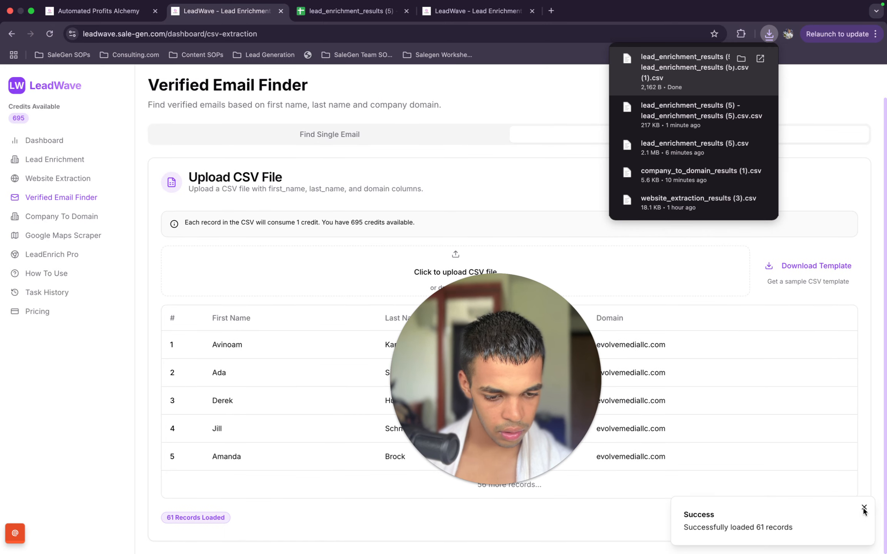
pyautogui.click(862, 510)
pyautogui.scroll(-2, 424, 258)
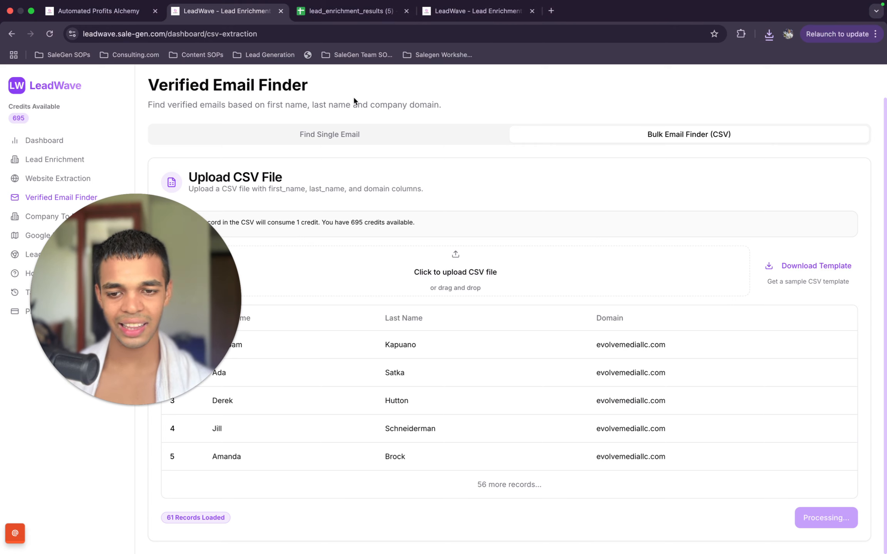
# Close the lead_enrichment_results (5) spreadsheet and return to LeadWave's Bulk Email Finder.
pyautogui.click(384, 15)
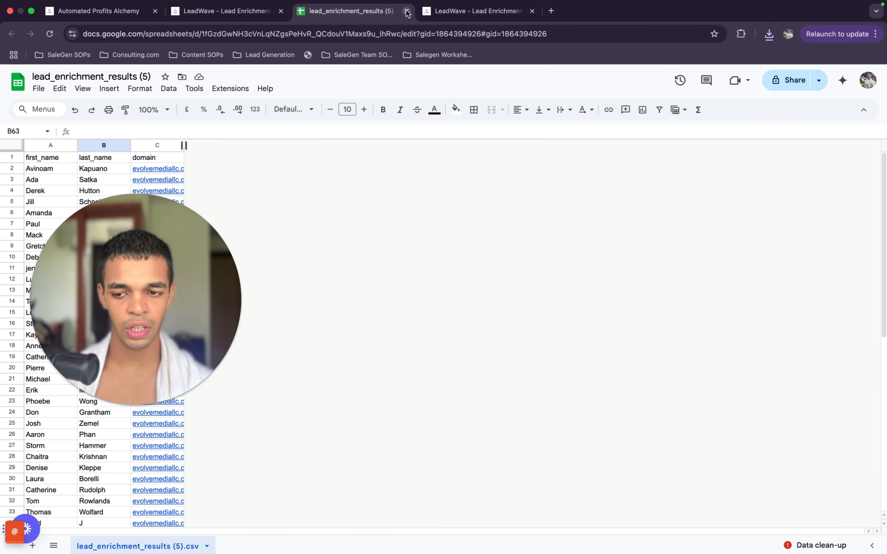
pyautogui.click(407, 11)
pyautogui.click(230, 12)
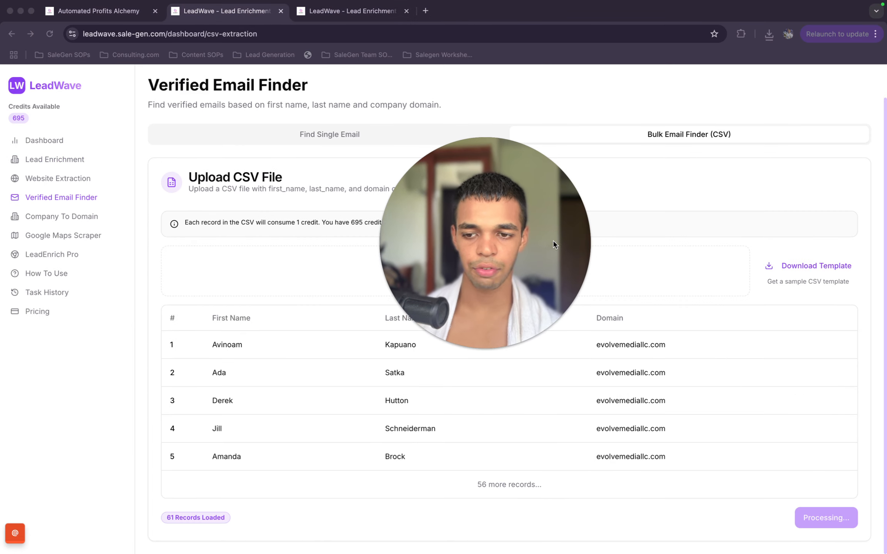
pyautogui.click(47, 336)
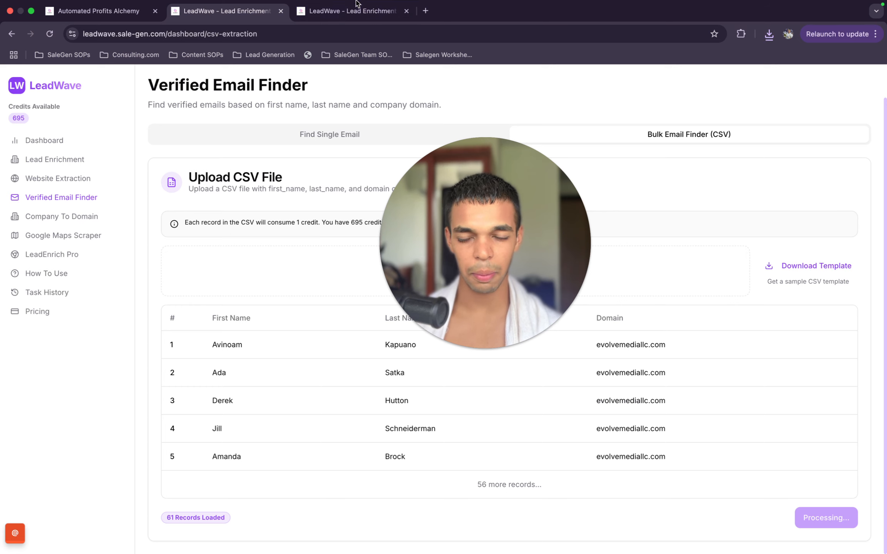
# In the other LeadWave browser tab, check the Task History and open the Website Extraction tool.
pyautogui.click(360, 23)
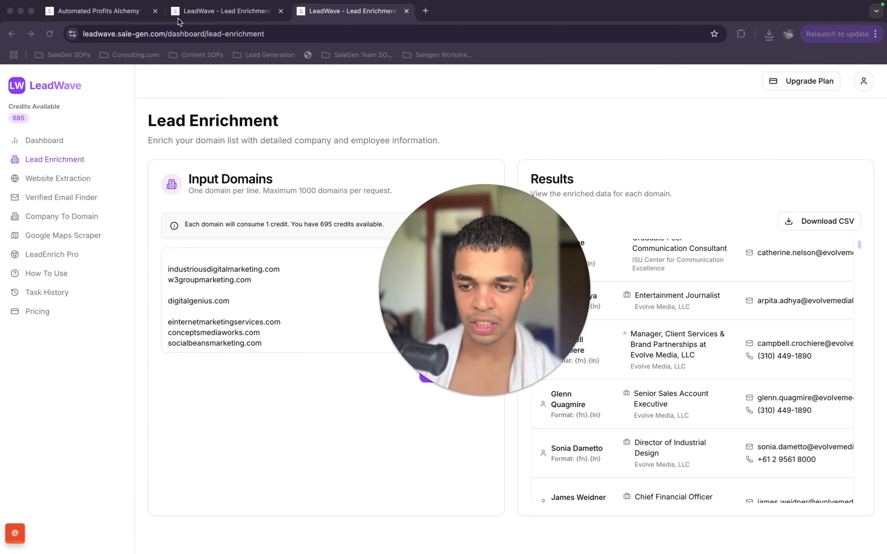
pyautogui.click(88, 179)
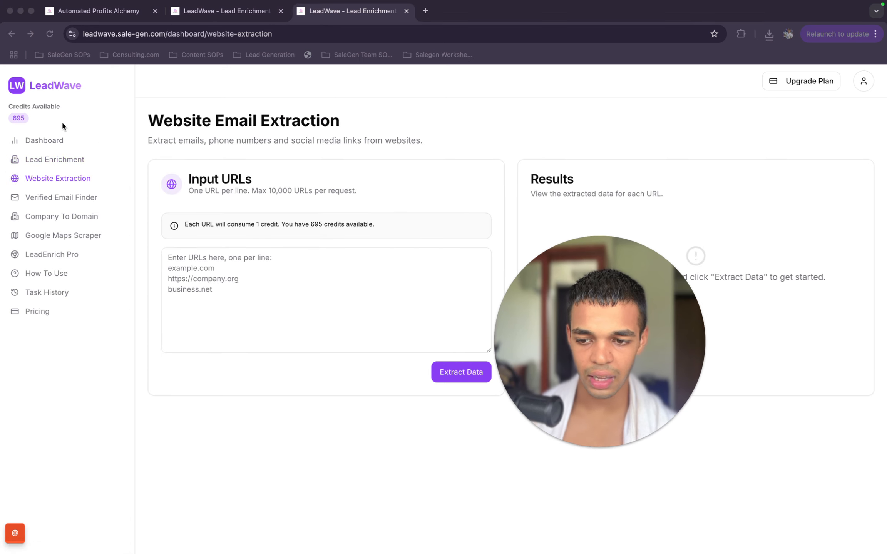
pyautogui.click(66, 296)
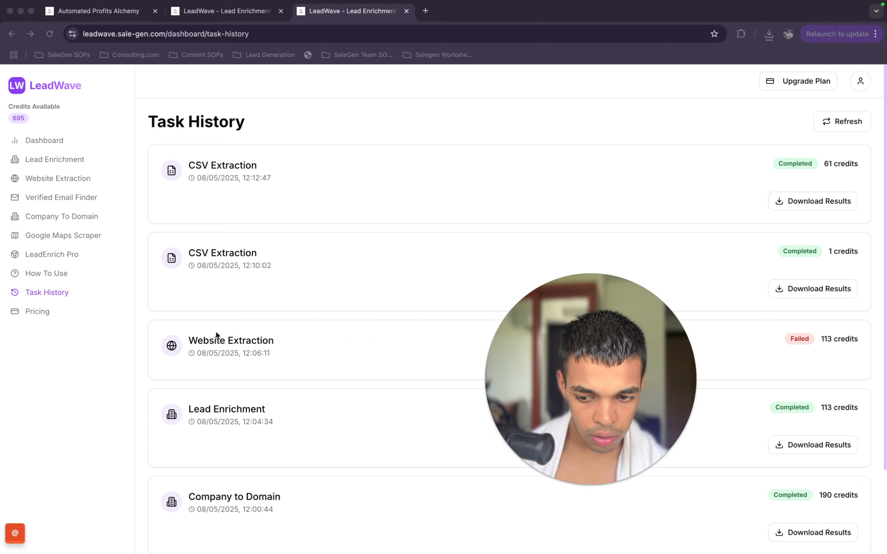
pyautogui.click(94, 180)
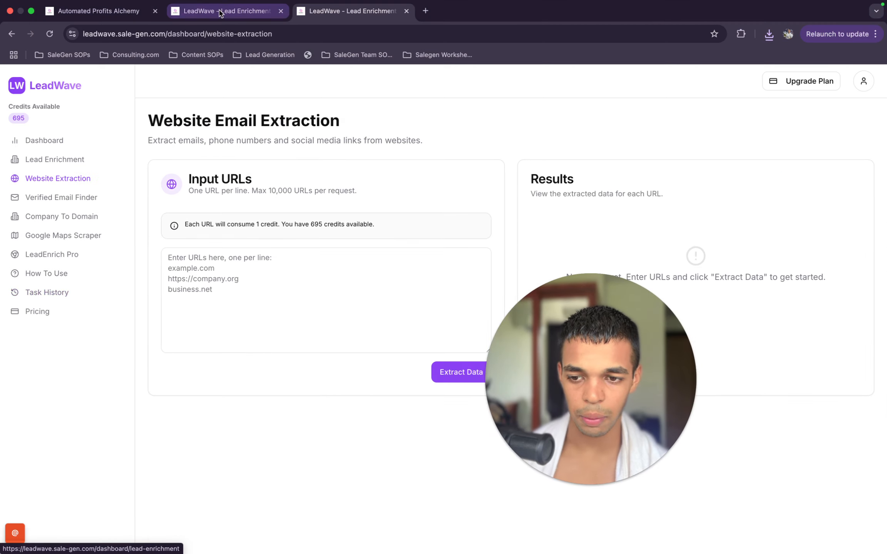
# Open the Google Sheets home page in a new browser tab.
pyautogui.click(111, 8)
pyautogui.click(425, 11)
pyautogui.write('shee')
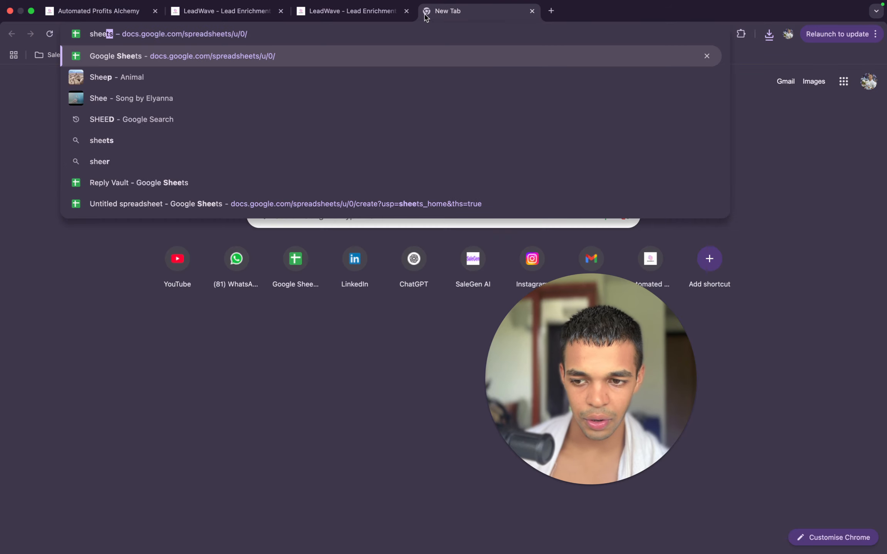
pyautogui.press('Return')
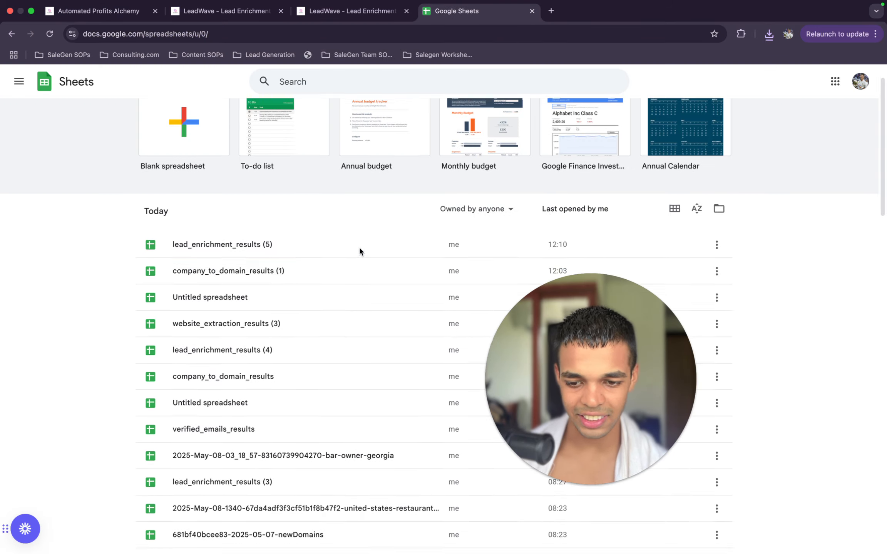
pyautogui.scroll(-2, 359, 250)
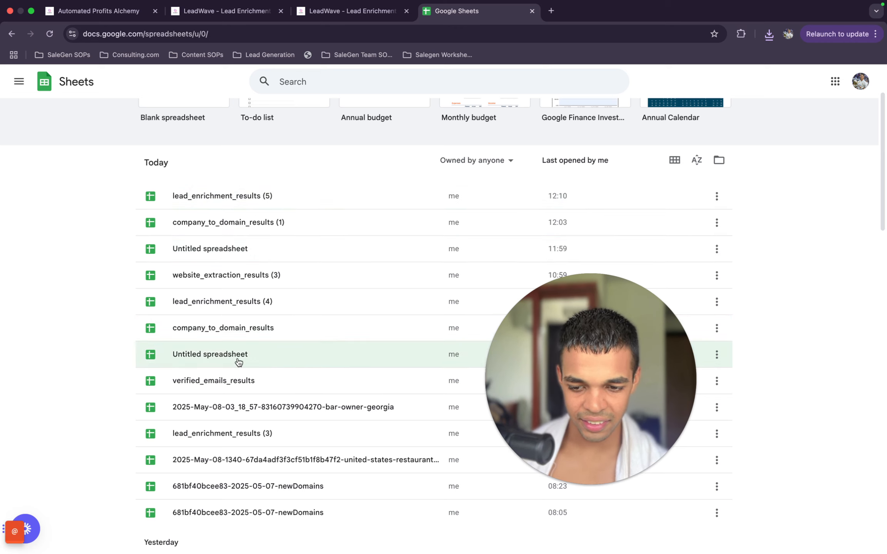
pyautogui.click(241, 249)
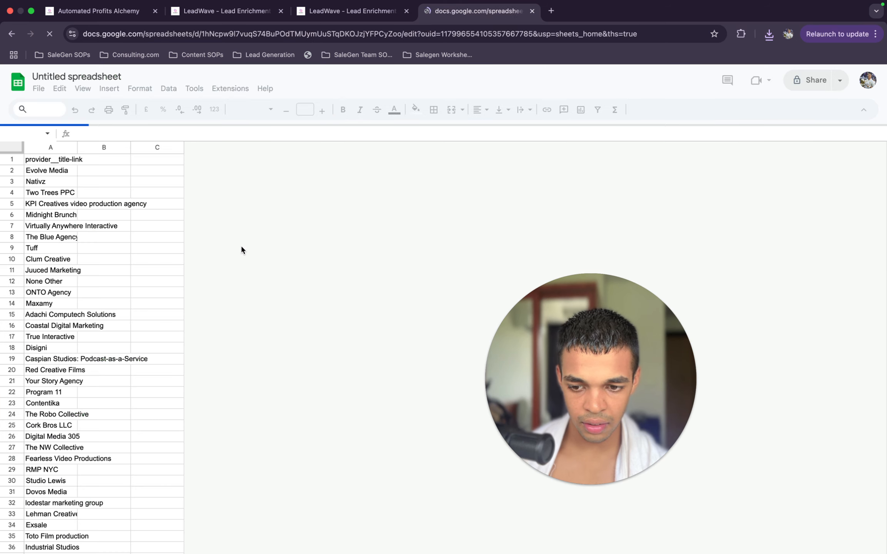
pyautogui.moveTo(46, 168); pyautogui.dragTo(63, 552)
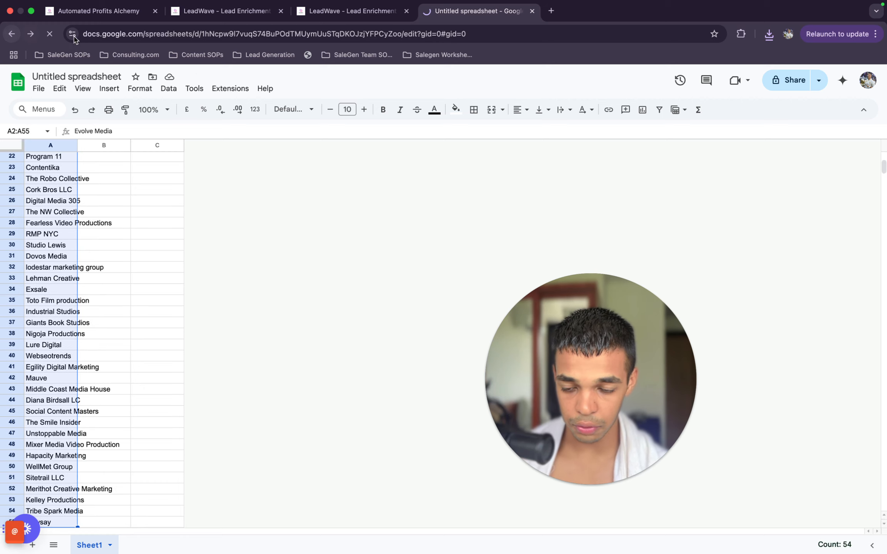
# Open the company_to_domain_results spreadsheet and copy the domains in B2:B51.
pyautogui.scroll(-10, 323, 318)
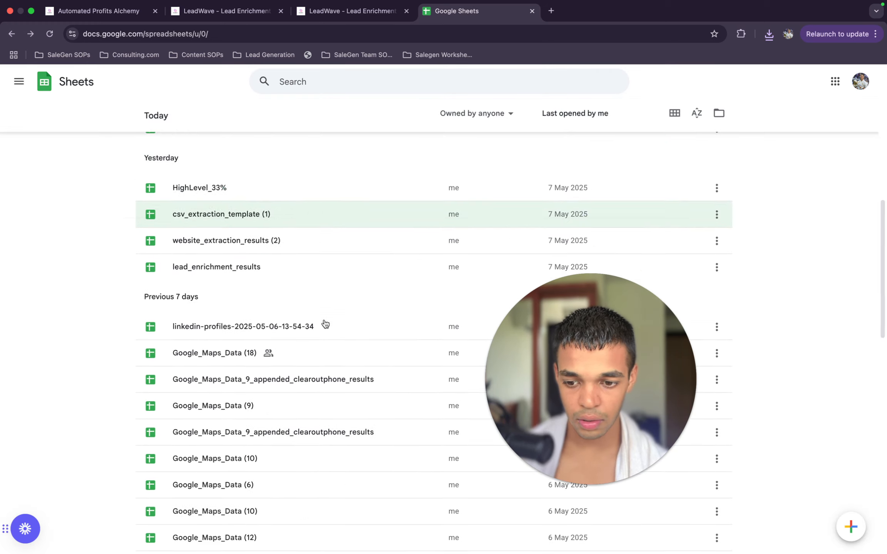
pyautogui.scroll(6, 325, 324)
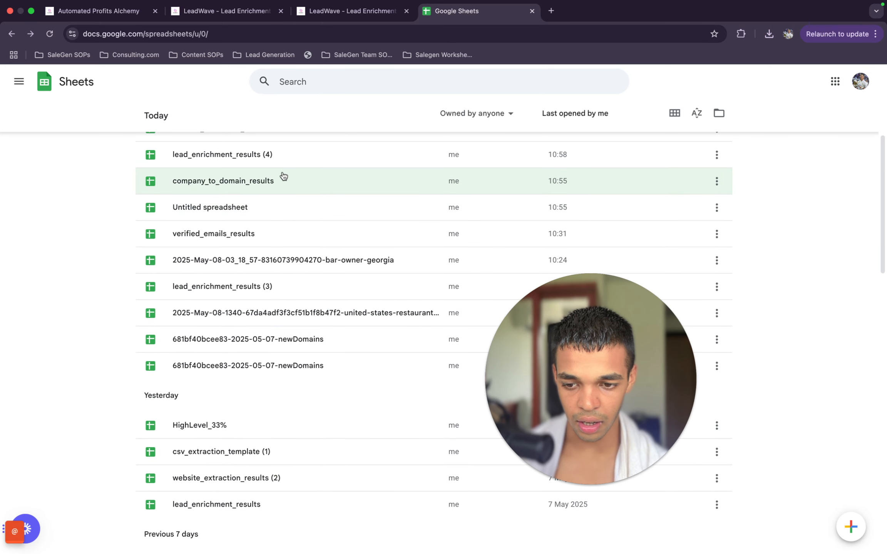
pyautogui.click(277, 179)
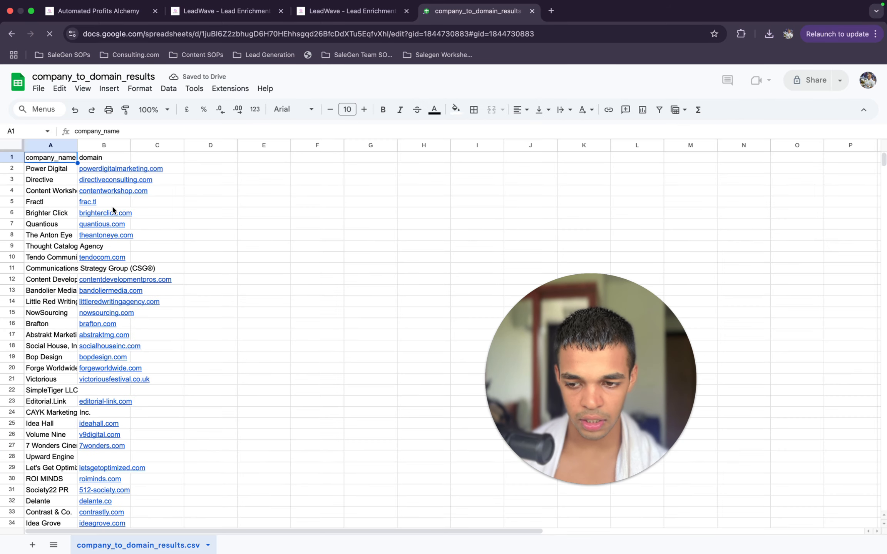
pyautogui.moveTo(122, 169); pyautogui.dragTo(129, 323)
pyautogui.hotkey('ctrl', 'c')
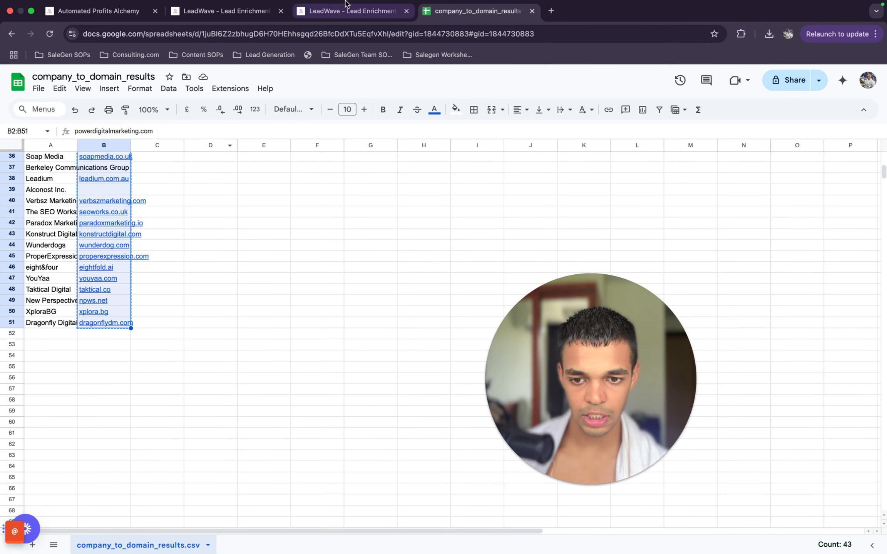
# Paste the copied domains into LeadWave's Website Email Extraction input and start extracting data.
pyautogui.click(346, 27)
pyautogui.click(329, 281)
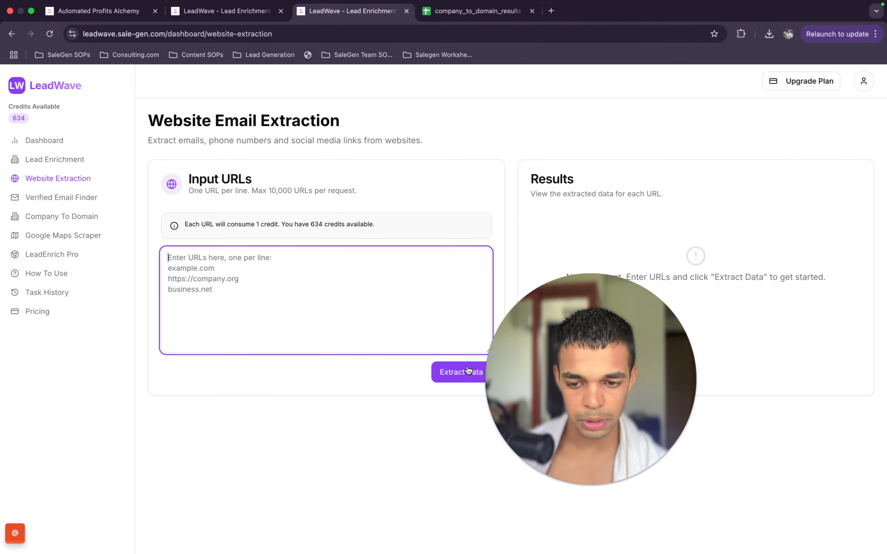
pyautogui.press('super+v')
pyautogui.click(467, 371)
# Return to the Bulk Email Finder and examine the verified emails in its results through the full list.
pyautogui.click(245, 11)
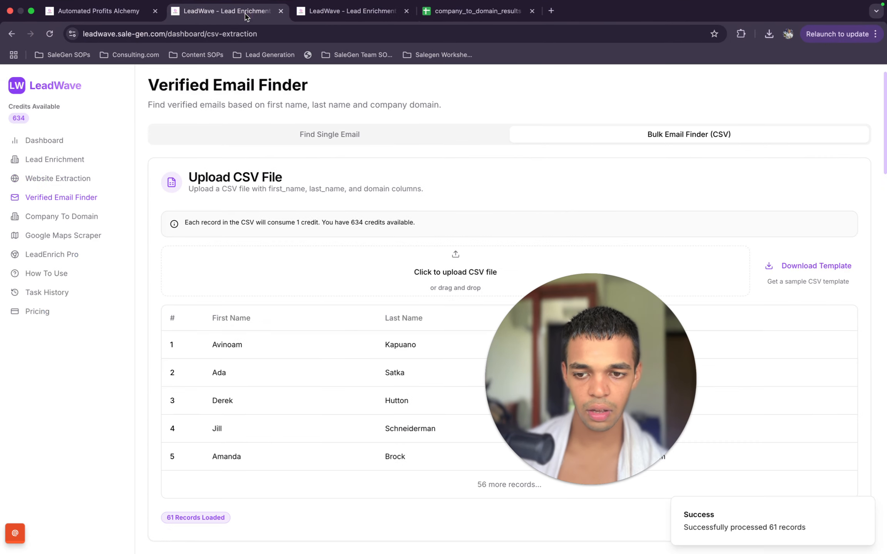
pyautogui.scroll(-15, 429, 339)
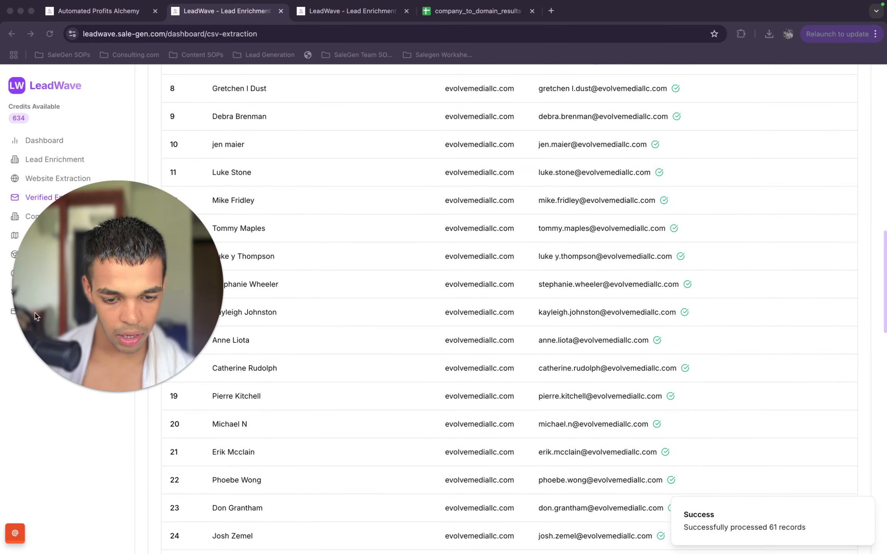
pyautogui.scroll(-20, 589, 470)
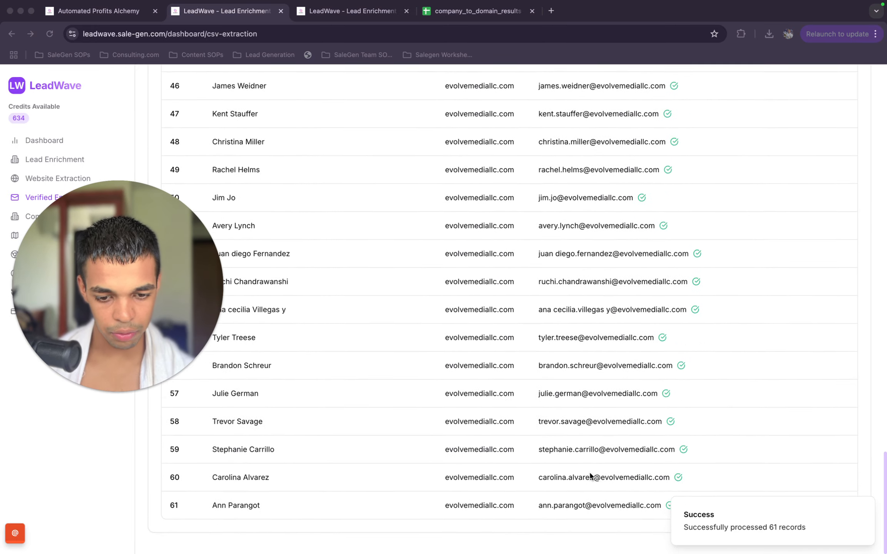
pyautogui.scroll(20, 590, 475)
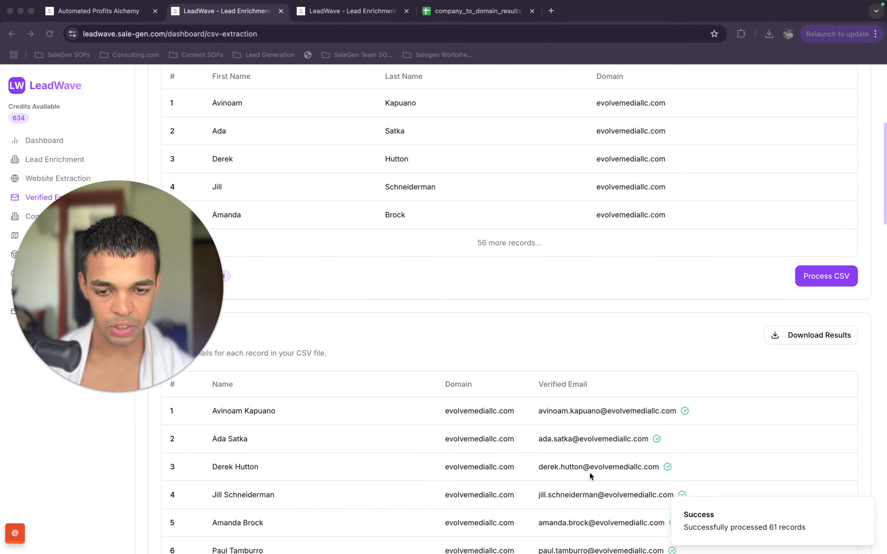
pyautogui.scroll(2, 589, 471)
pyautogui.scroll(-14, 581, 154)
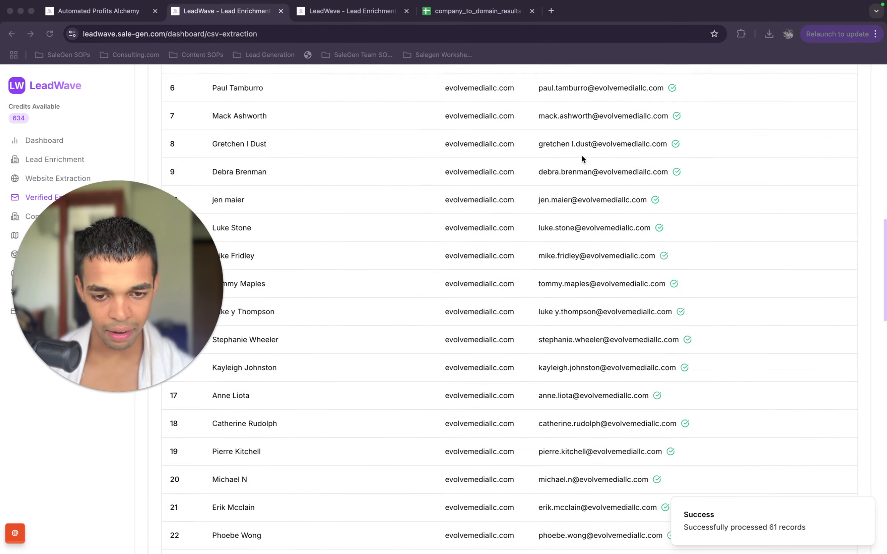
pyautogui.scroll(5, 581, 153)
pyautogui.scroll(1, 582, 157)
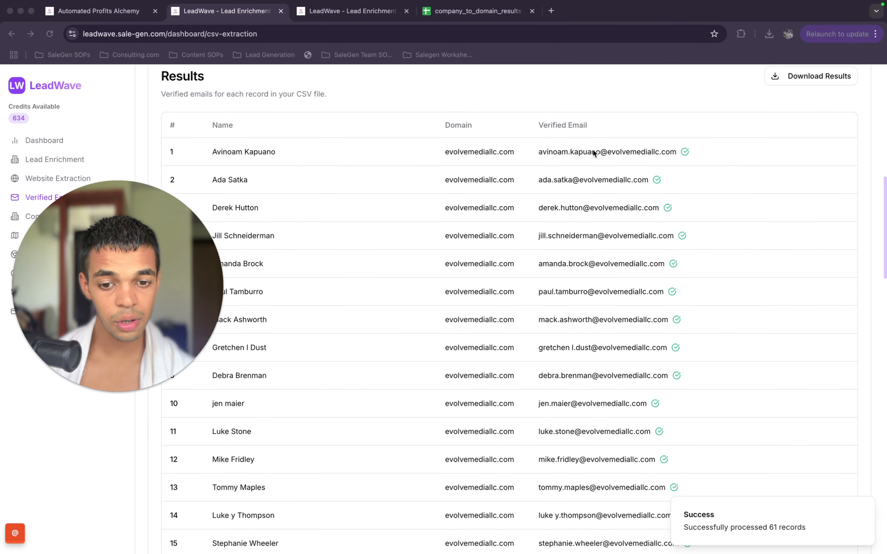
pyautogui.click(602, 152)
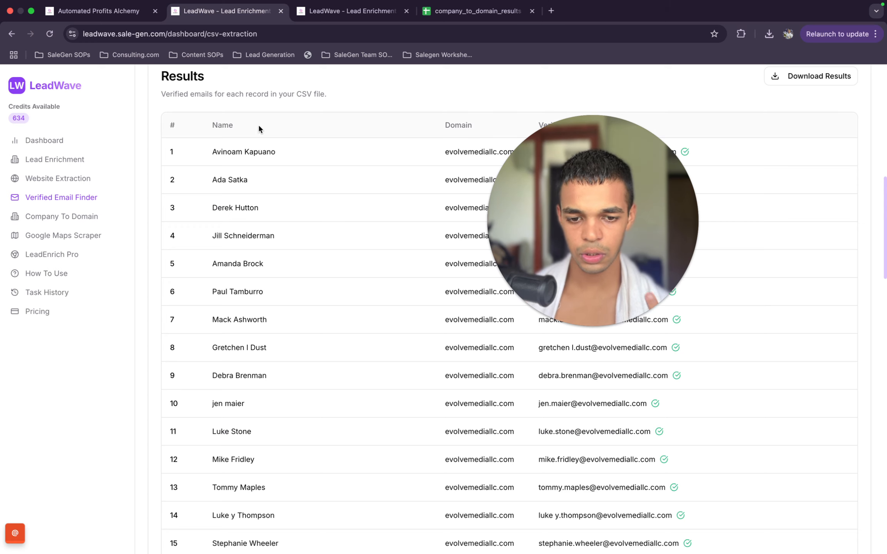
# Visit the LeadWave dashboard and open the Company To Domain tool.
pyautogui.click(105, 142)
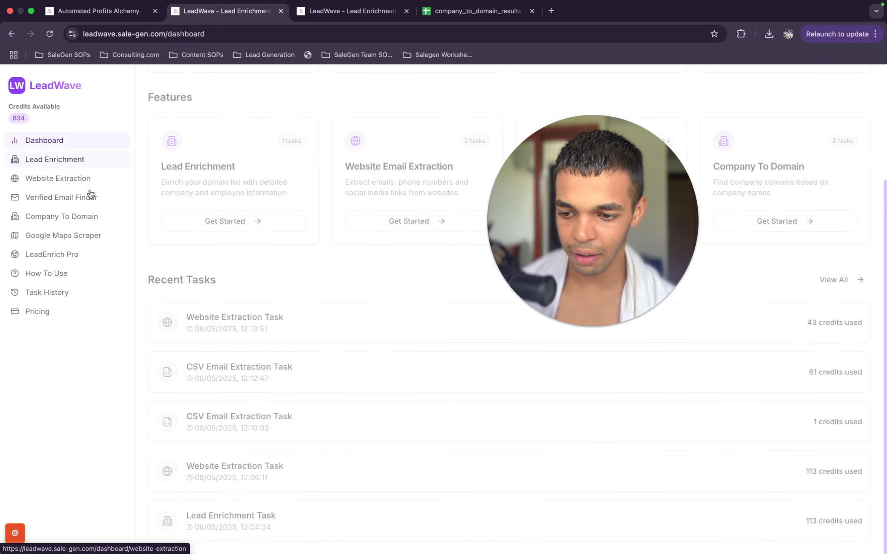
pyautogui.click(93, 222)
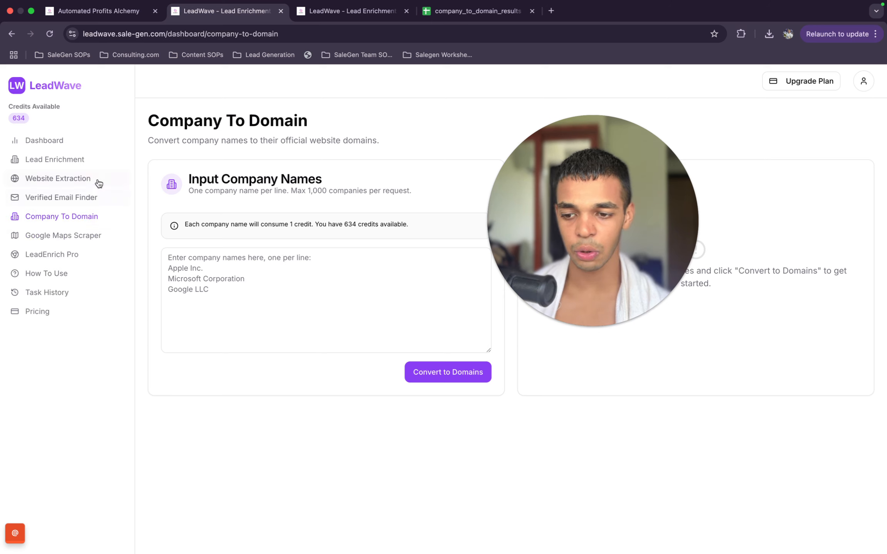
# Visit the Lead Enrichment and Verified Email Finder tools, and return to the Website Email Extraction results.
pyautogui.click(92, 160)
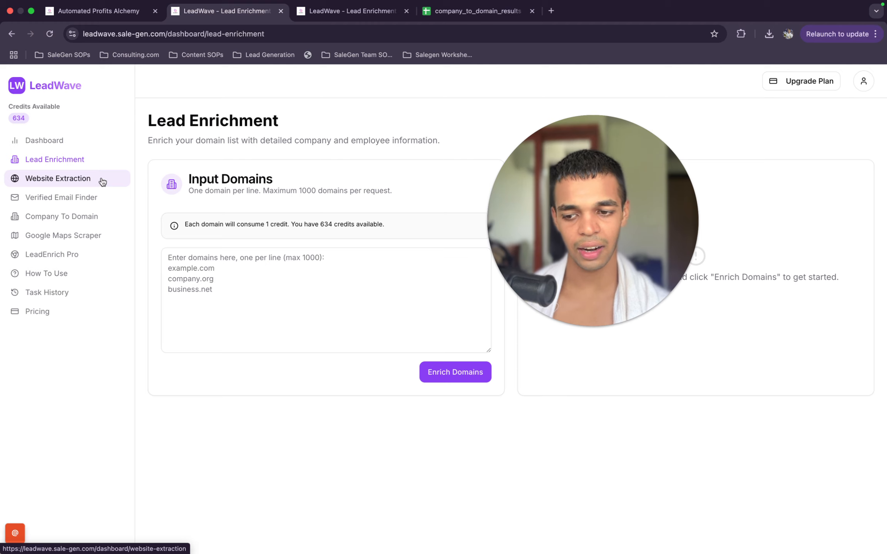
pyautogui.click(91, 197)
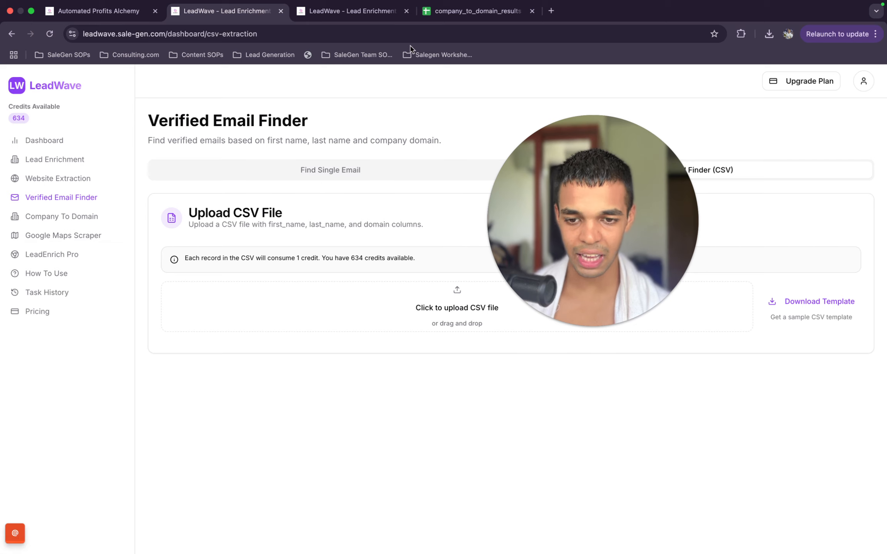
pyautogui.click(386, 15)
pyautogui.moveTo(611, 268); pyautogui.dragTo(531, 330)
pyautogui.scroll(-3, 303, 286)
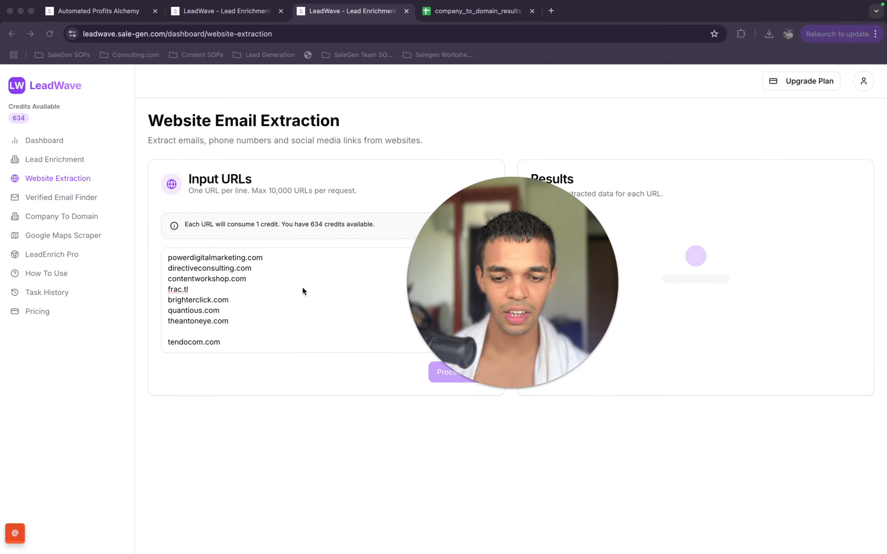
pyautogui.moveTo(595, 199); pyautogui.dragTo(483, 203)
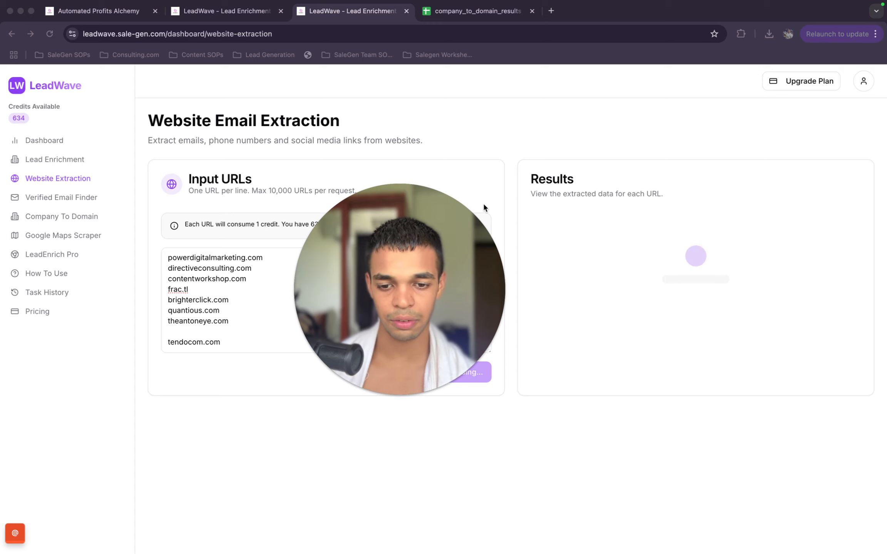
pyautogui.moveTo(407, 277); pyautogui.dragTo(446, 230)
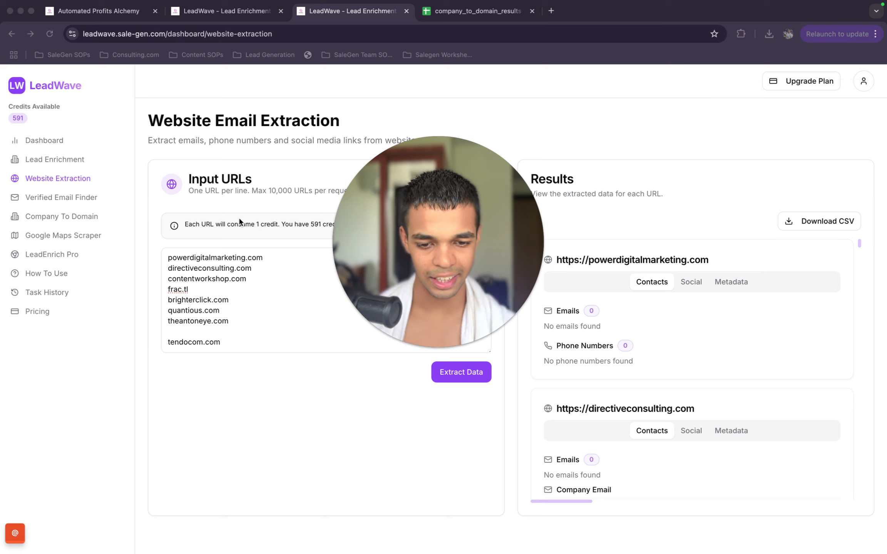
pyautogui.click(792, 189)
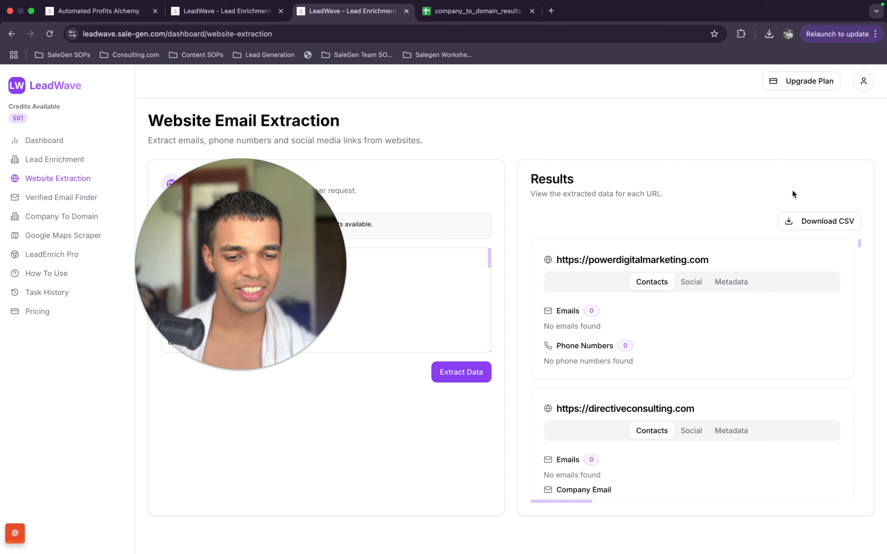
# Download the extraction results as CSV and open website_extraction_results (4).csv in Google Sheets, closing the company_to_domain_results spreadsheet.
pyautogui.click(828, 221)
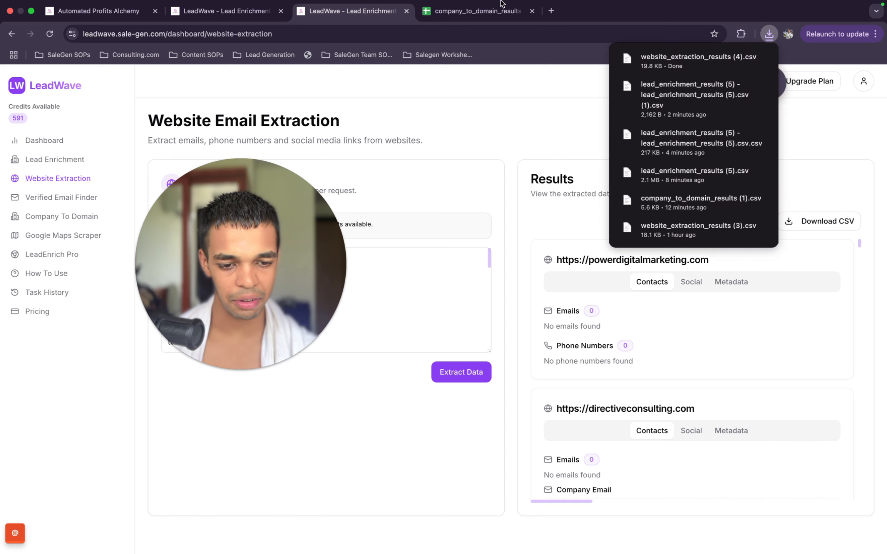
pyautogui.click(477, 11)
pyautogui.click(37, 89)
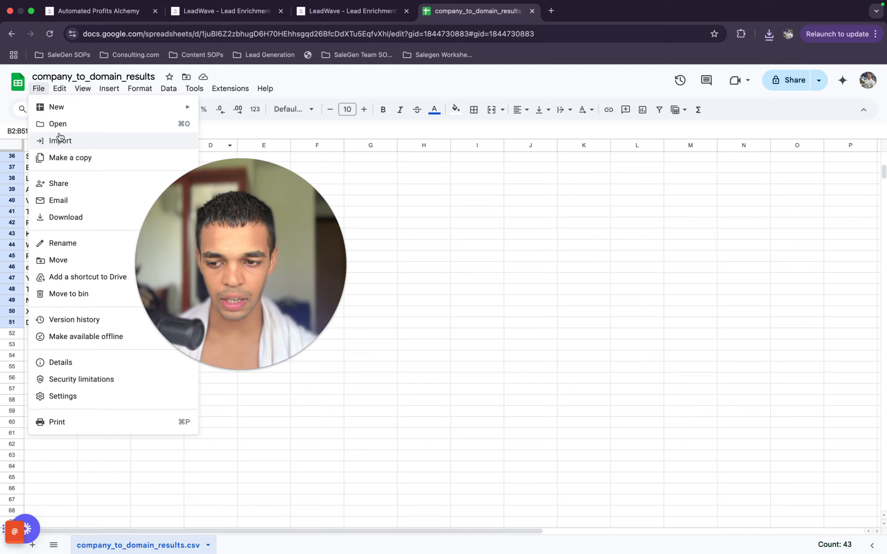
pyautogui.click(60, 123)
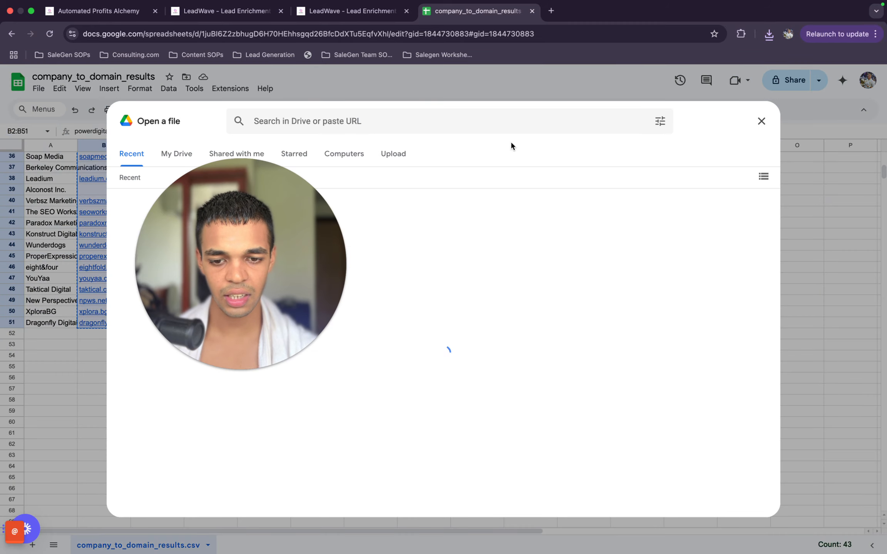
pyautogui.click(392, 153)
pyautogui.click(442, 374)
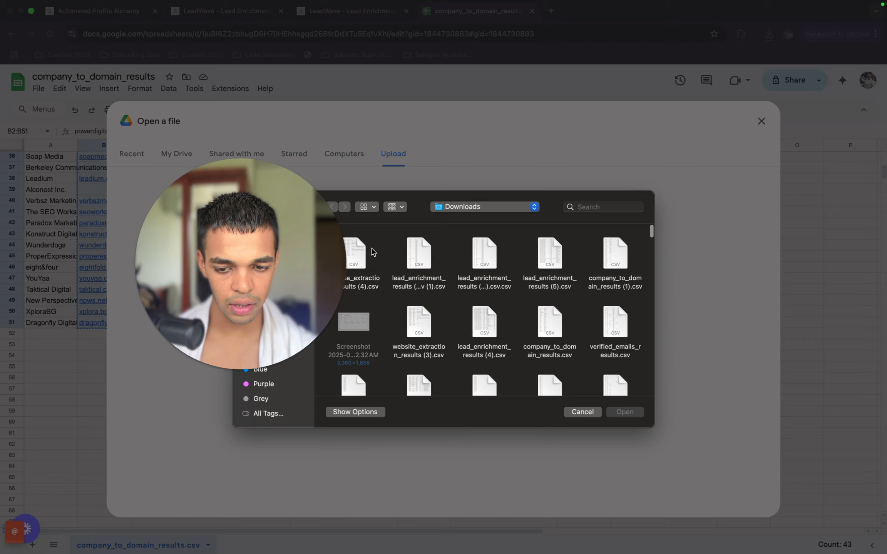
pyautogui.click(360, 269)
pyautogui.click(624, 411)
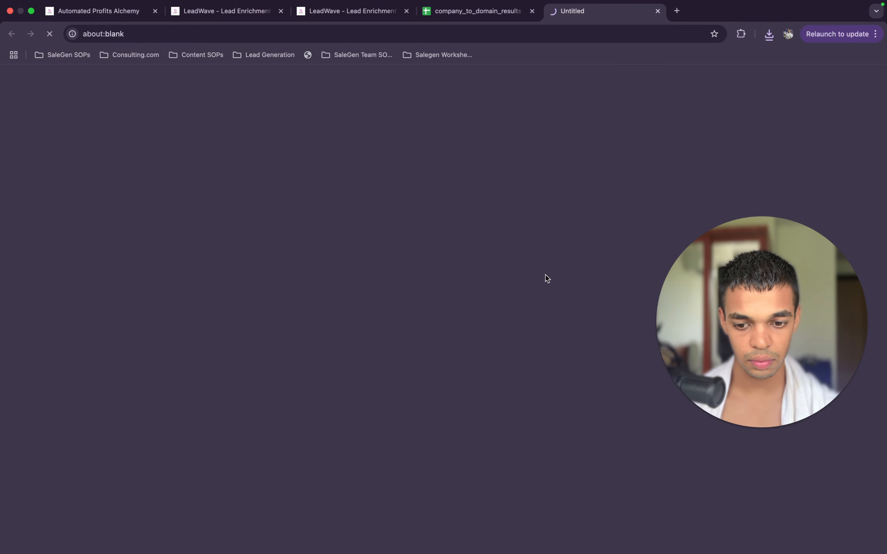
pyautogui.click(532, 11)
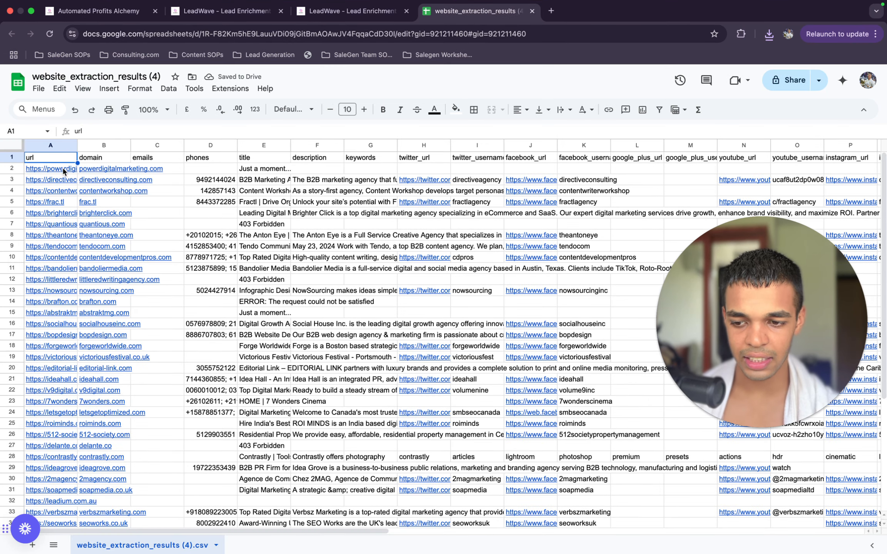
# Examine the url, emails and phones columns of the extraction results down to the last row.
pyautogui.click(63, 171)
pyautogui.click(253, 209)
pyautogui.click(165, 171)
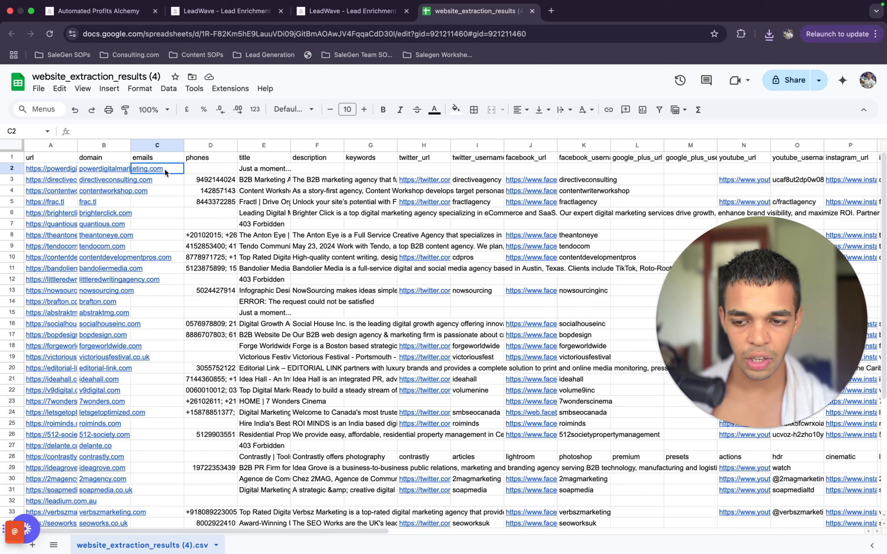
pyautogui.moveTo(218, 170); pyautogui.dragTo(200, 513)
pyautogui.scroll(-5, 200, 514)
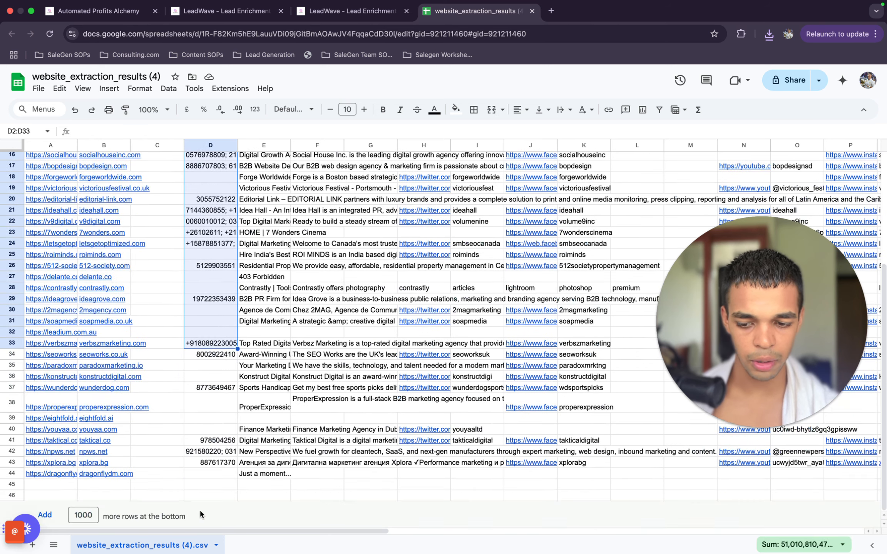
pyautogui.click(218, 478)
pyautogui.scroll(5, 301, 364)
# Examine the agencies' title and description entries, expanding the full text in row 3.
pyautogui.click(268, 170)
pyautogui.click(267, 179)
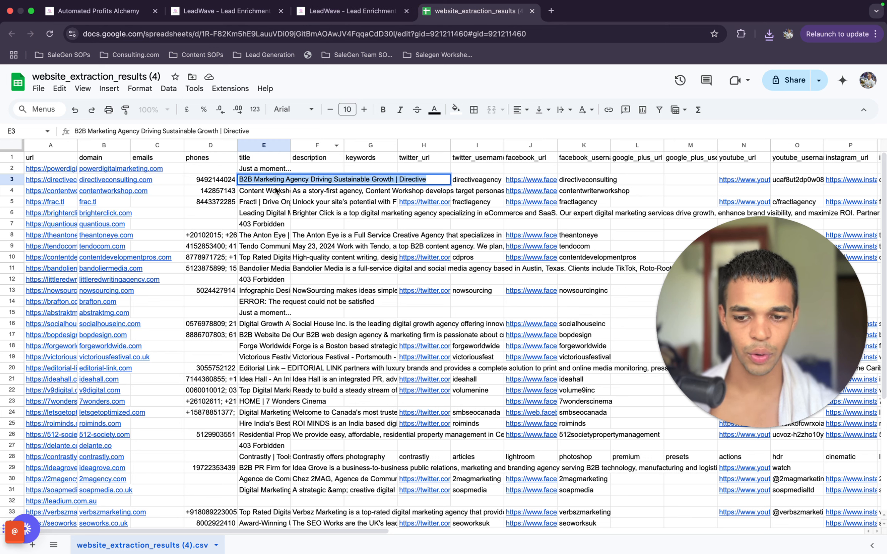
pyautogui.click(318, 214)
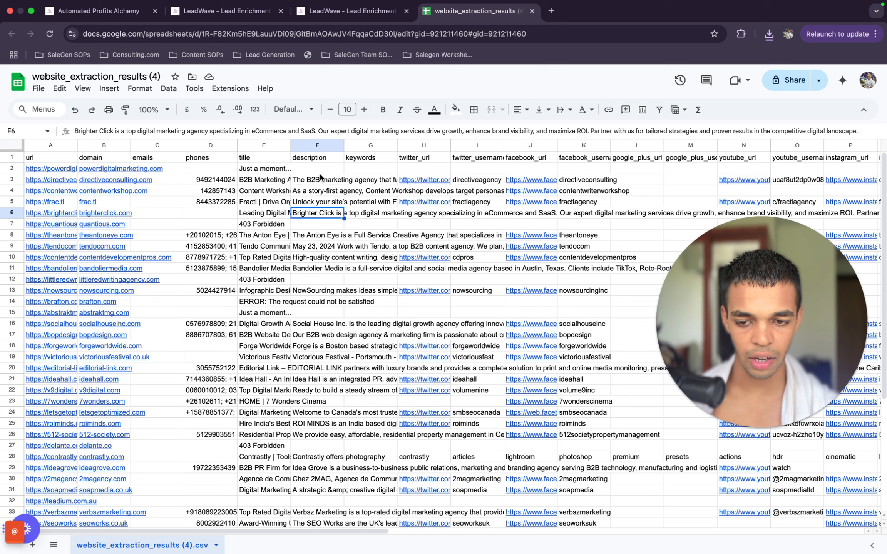
pyautogui.click(320, 177)
pyautogui.press('Return')
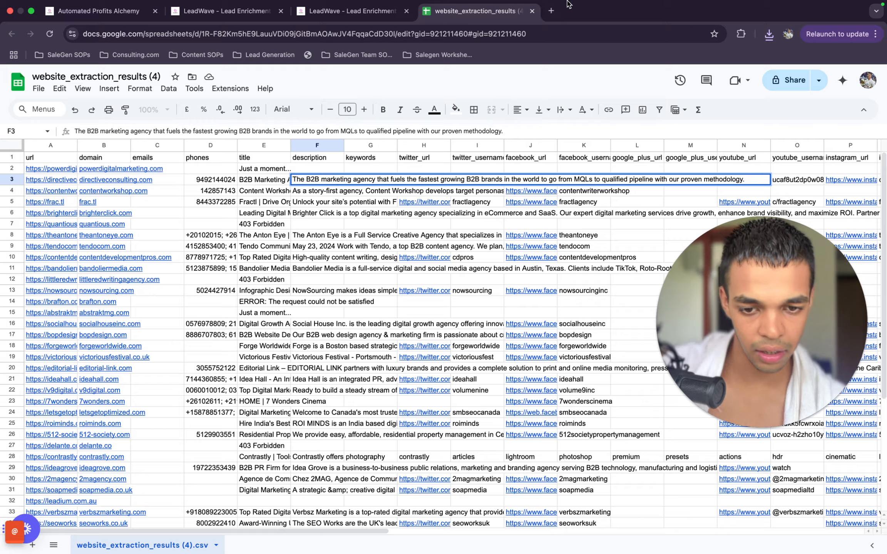
# Open ChatGPT in a new browser tab and choose the o4-mini-high model.
pyautogui.click(551, 11)
pyautogui.write('cha')
pyautogui.press('Return')
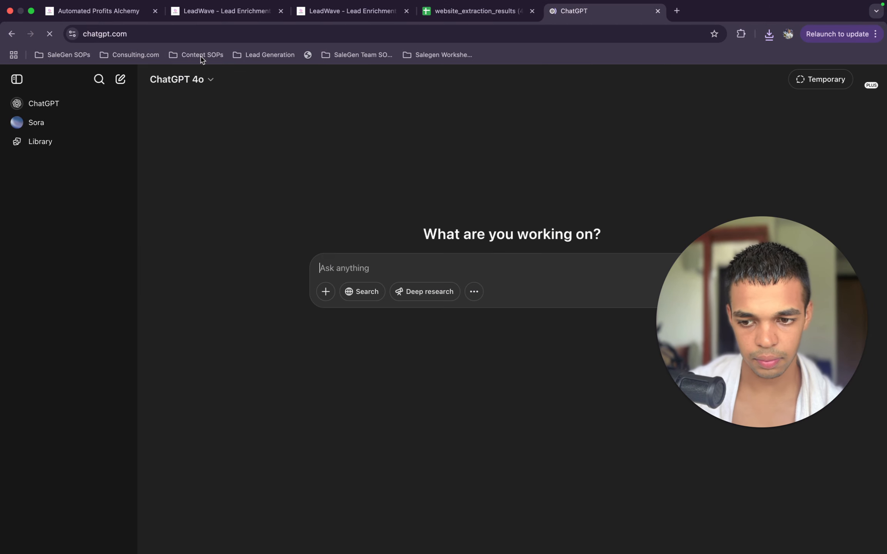
pyautogui.click(181, 79)
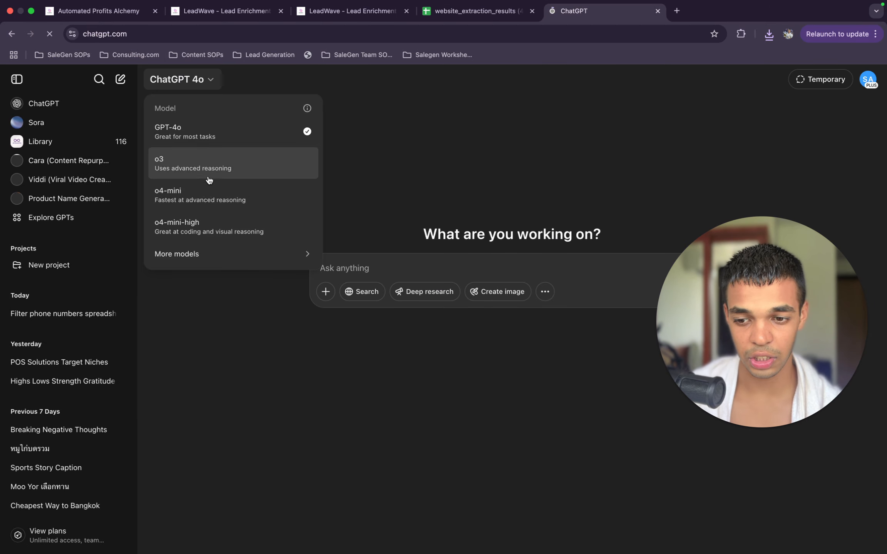
pyautogui.click(223, 231)
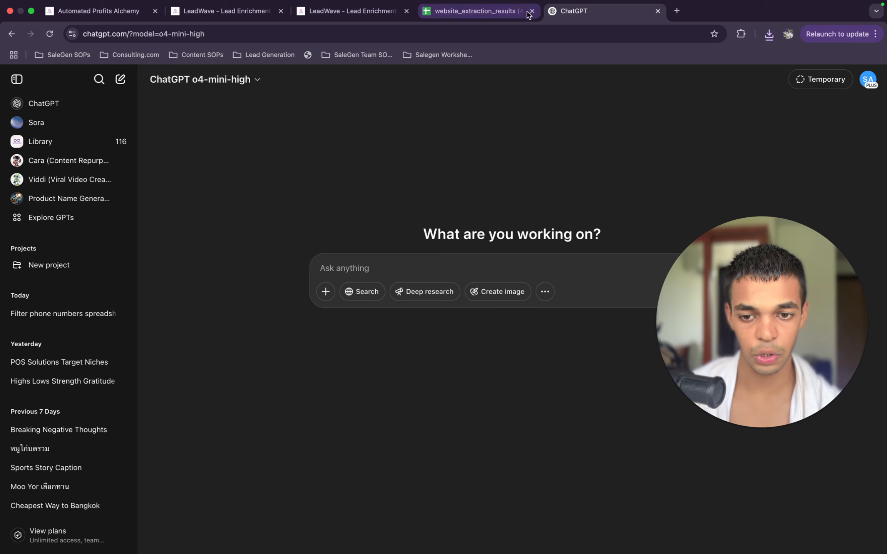
# Attach website_extraction_results (4).csv and ask for genuine, human-sounding personalized compliments from the description field, 5 to 10 words max, for emails to these companies.
pyautogui.click(768, 33)
pyautogui.moveTo(710, 91); pyautogui.dragTo(419, 279)
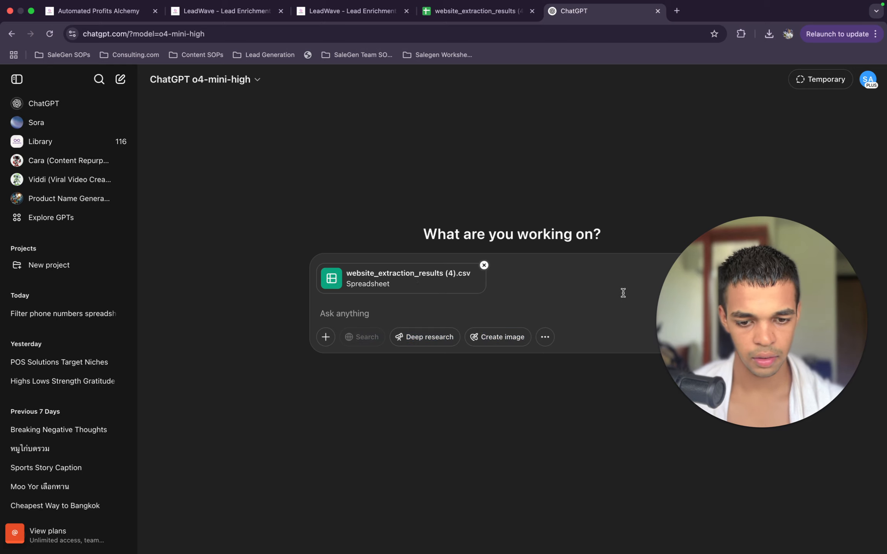
pyautogui.moveTo(707, 311); pyautogui.dragTo(118, 386)
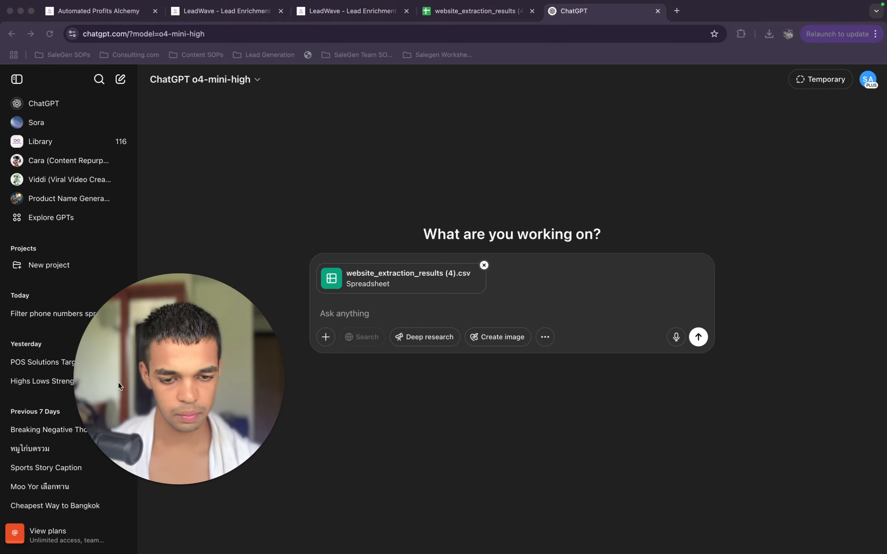
pyautogui.click(676, 337)
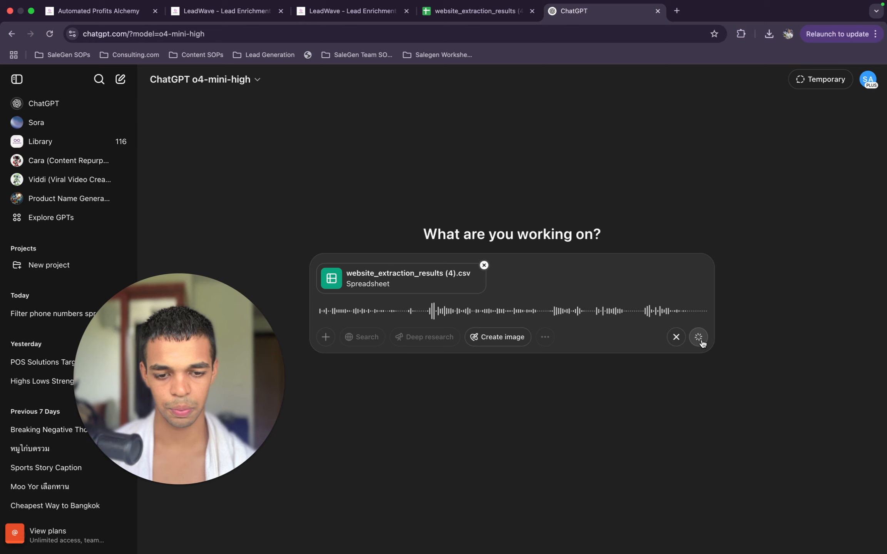
pyautogui.click(698, 369)
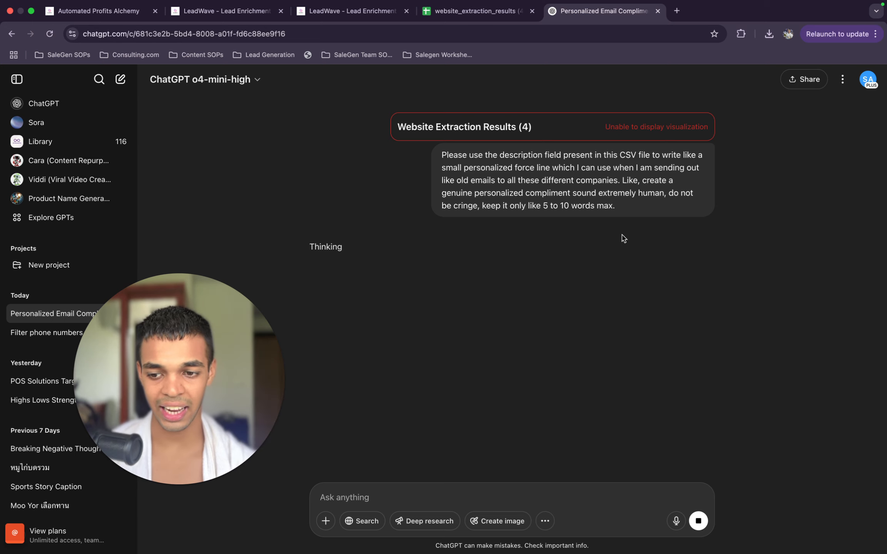
pyautogui.click(16, 79)
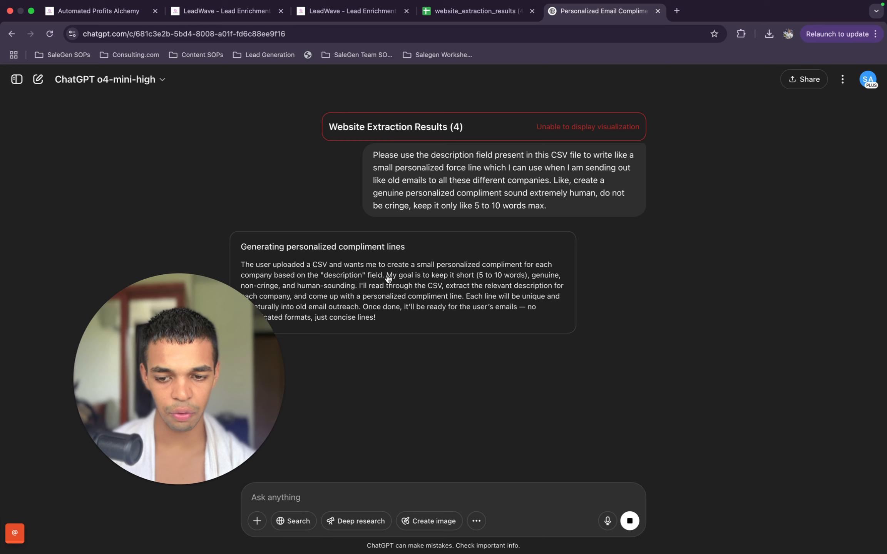
# Return to the website_extraction_results (4) spreadsheet and examine the keywords column through the last rows.
pyautogui.click(477, 11)
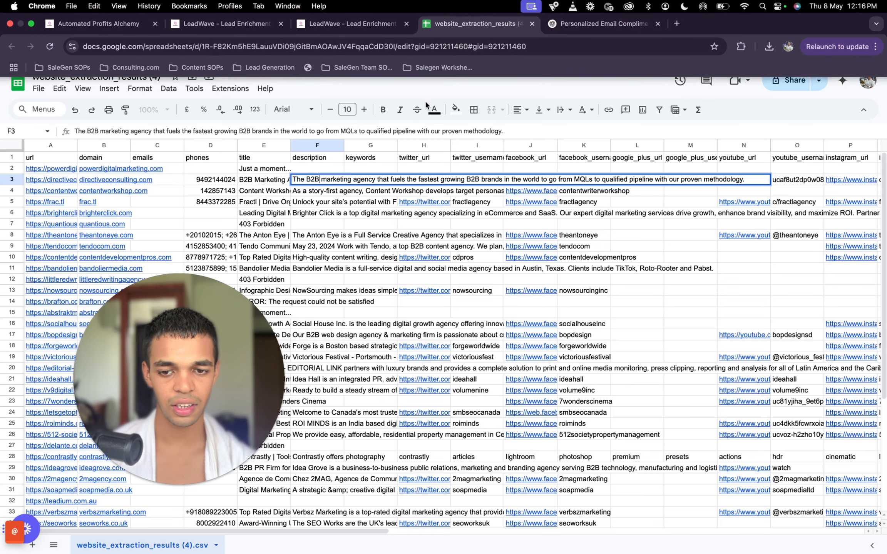
pyautogui.click(600, 11)
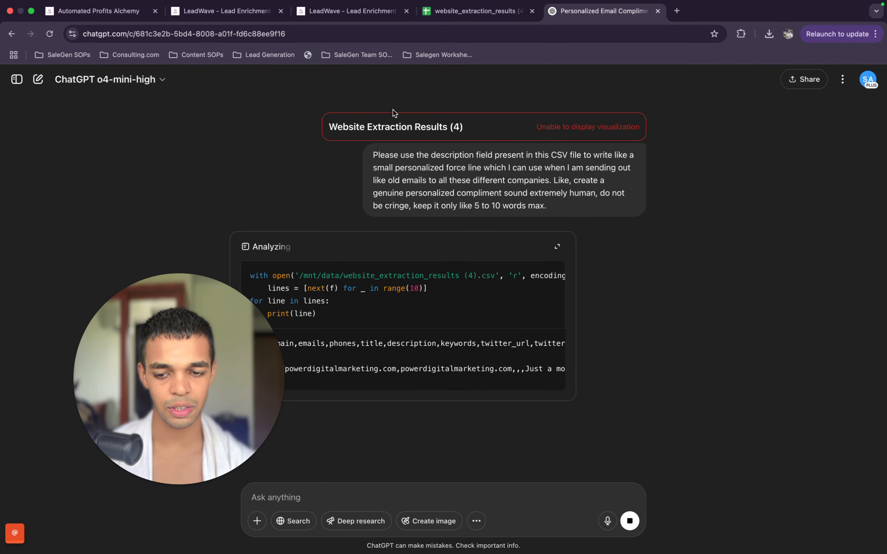
pyautogui.click(477, 11)
pyautogui.click(375, 165)
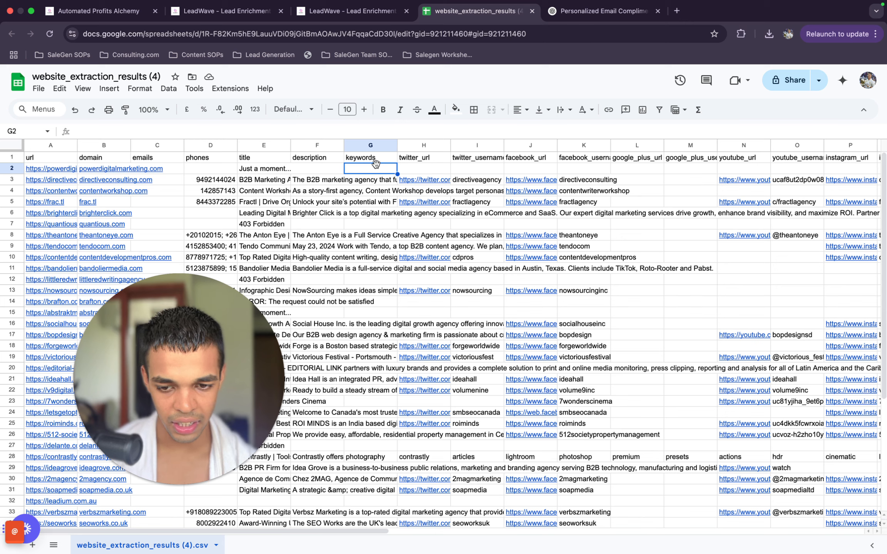
pyautogui.moveTo(373, 170); pyautogui.dragTo(374, 548)
pyautogui.click(365, 455)
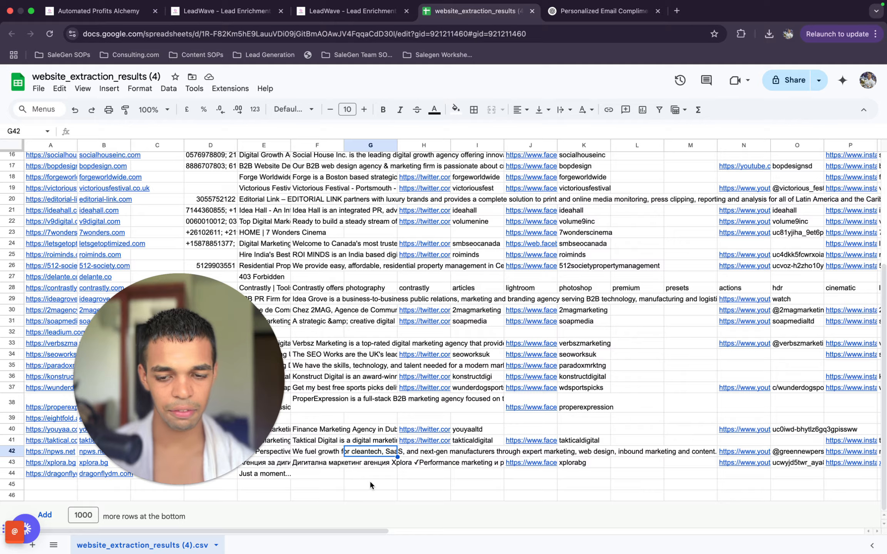
pyautogui.scroll(8, 338, 307)
pyautogui.hscroll(2, 313, 196)
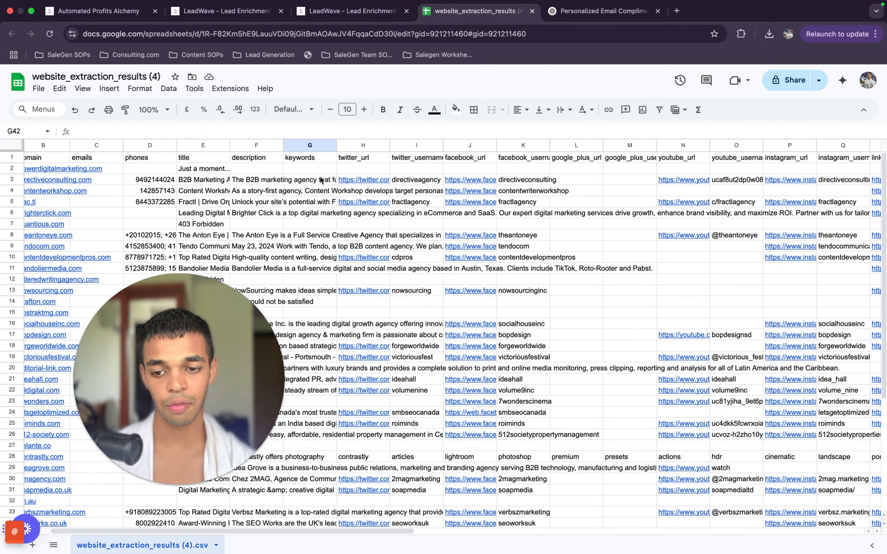
# Examine the twitter_url column and preview the Twitter link in row 3.
pyautogui.moveTo(233, 348); pyautogui.dragTo(212, 266)
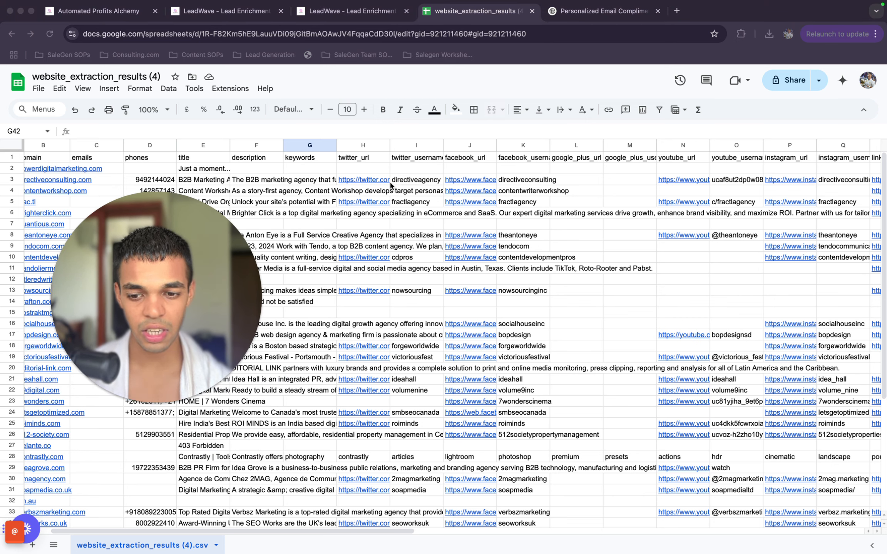
pyautogui.click(368, 172)
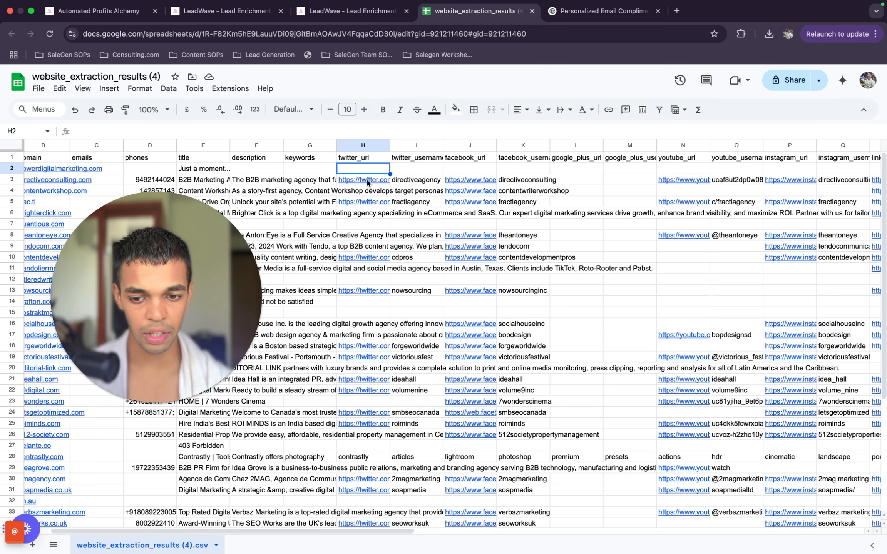
pyautogui.click(368, 181)
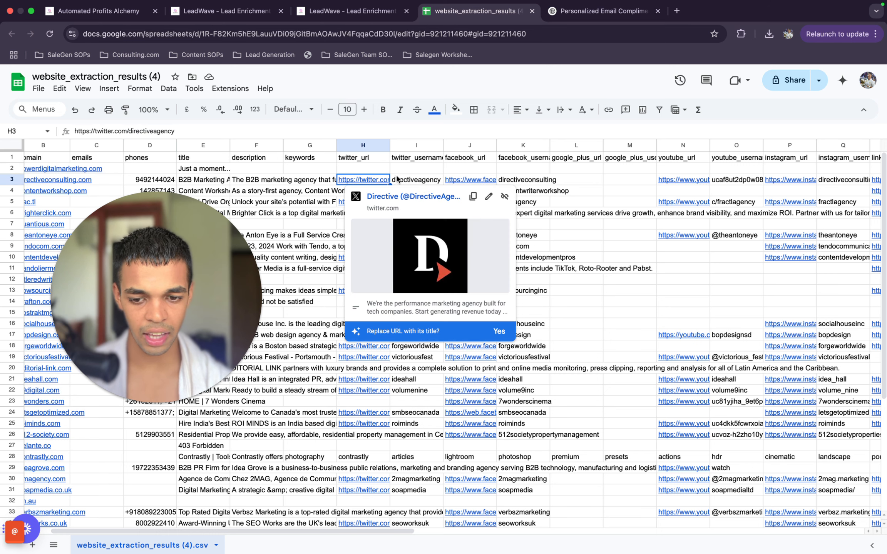
pyautogui.click(381, 171)
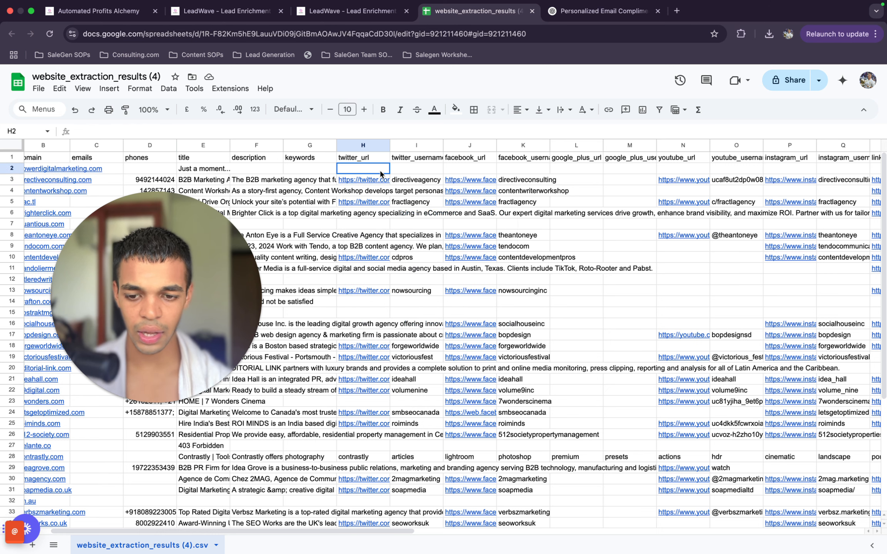
# Open Xreacher from a new tab in its own window, return to the main browser window and close the empty tab.
pyautogui.click(677, 11)
pyautogui.write('xre')
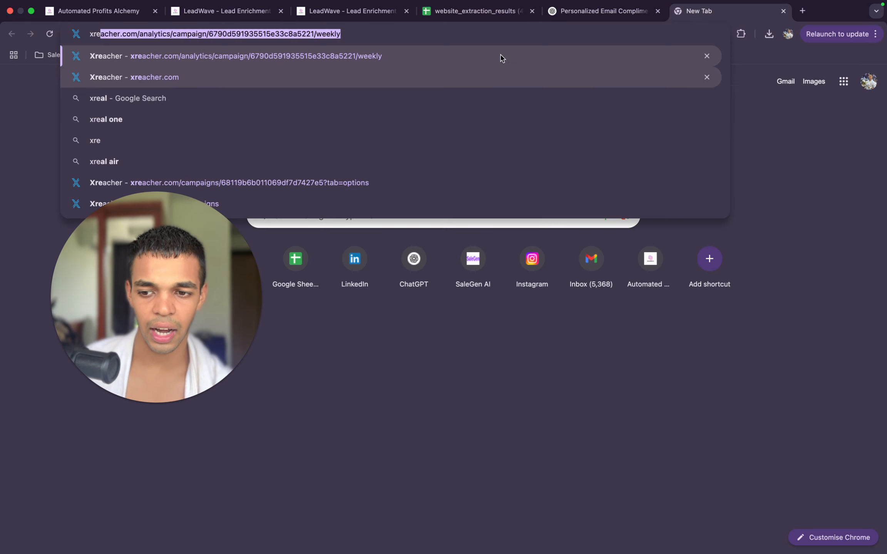
pyautogui.hotkey('shift', 'Return')
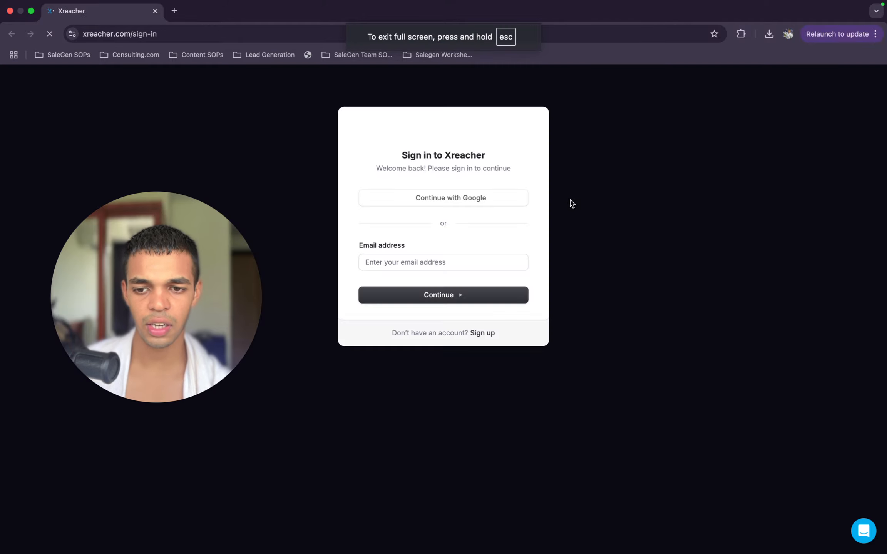
pyautogui.hotkey('ctrl', 'Left')
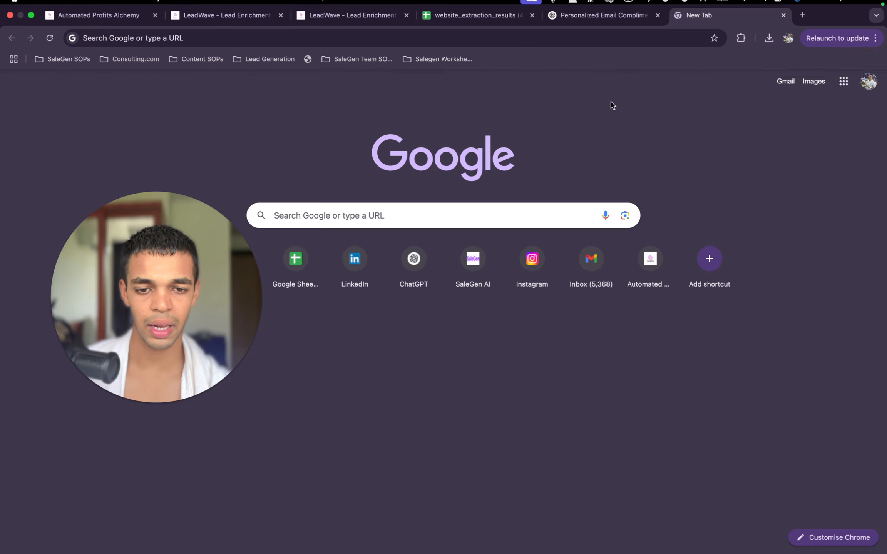
pyautogui.click(784, 11)
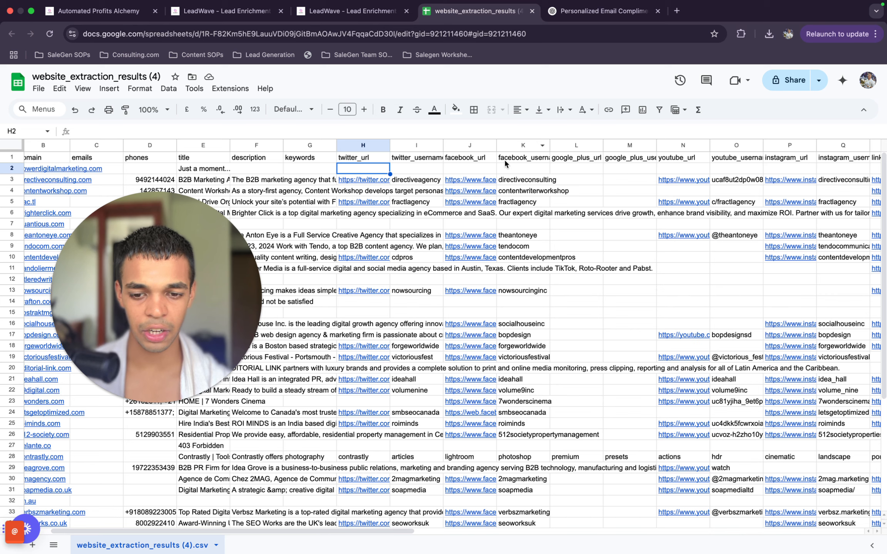
# Select the facebook_url entries from J2 to J40 to look over the scraped Facebook links.
pyautogui.moveTo(463, 179)
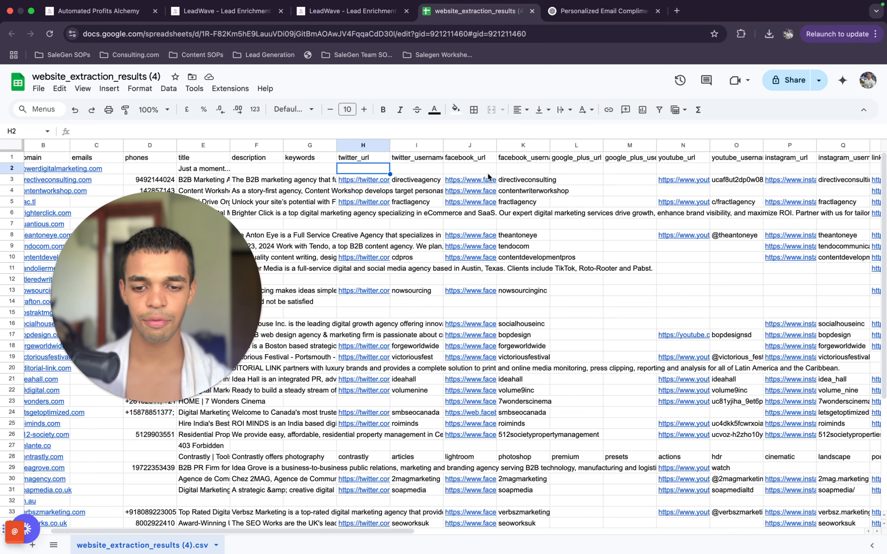
pyautogui.moveTo(478, 169); pyautogui.dragTo(458, 436)
pyautogui.scroll(5, 464, 385)
pyautogui.hscroll(3, 471, 330)
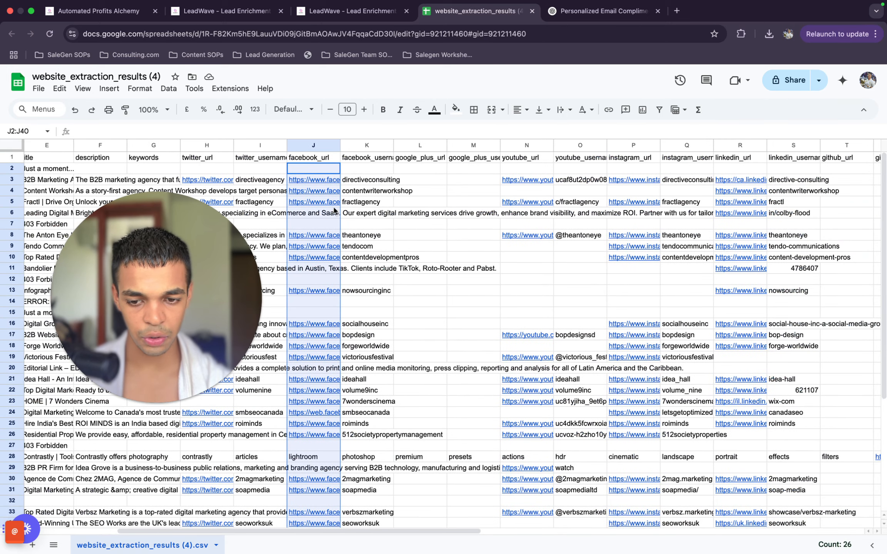
# Check the YouTube link in row 3, close the opened page and look at the youtube_username column.
pyautogui.click(544, 184)
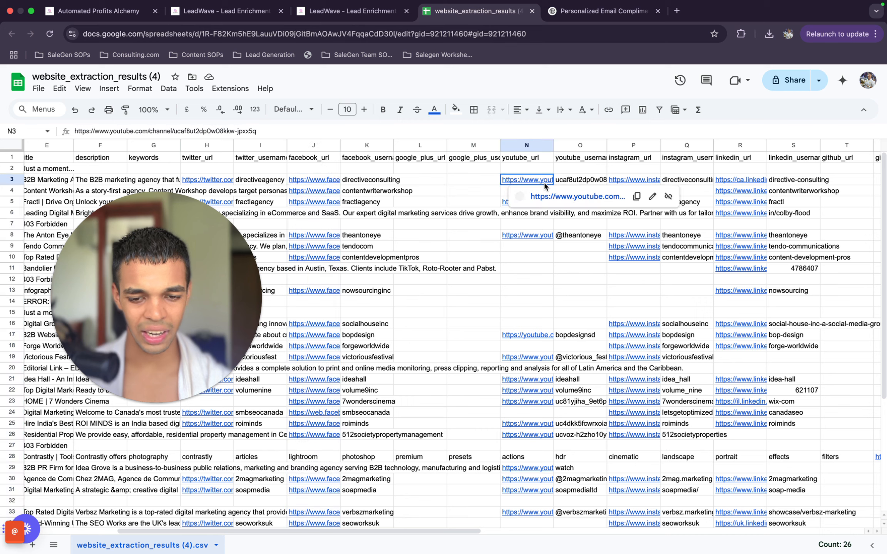
pyautogui.click(561, 202)
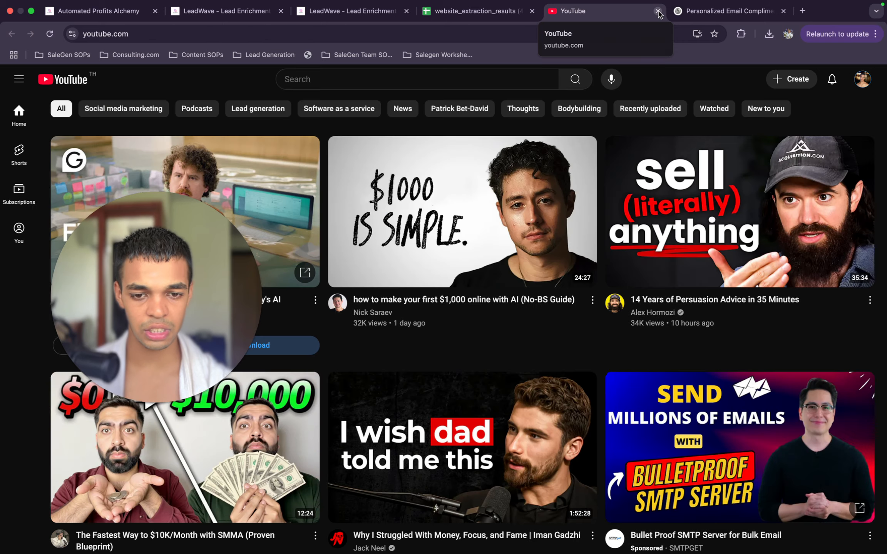
pyautogui.click(657, 11)
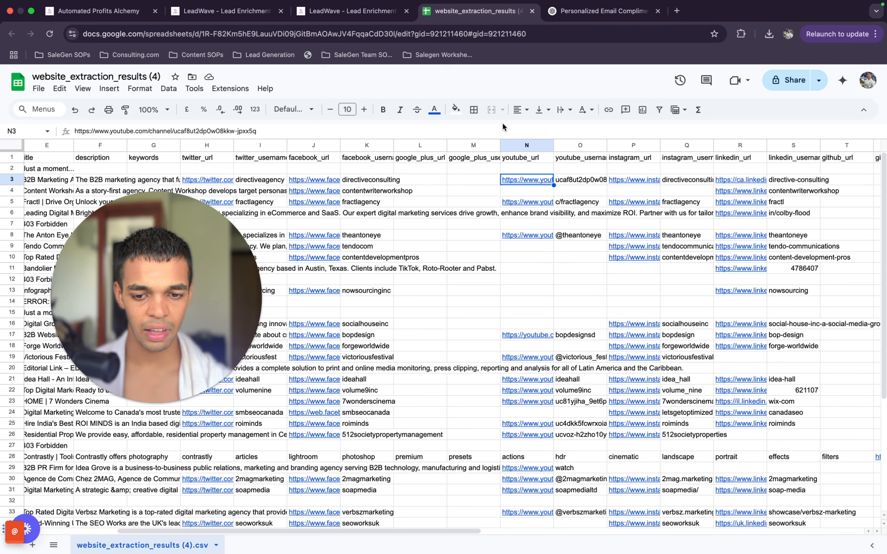
pyautogui.doubleClick(586, 183)
pyautogui.click(595, 227)
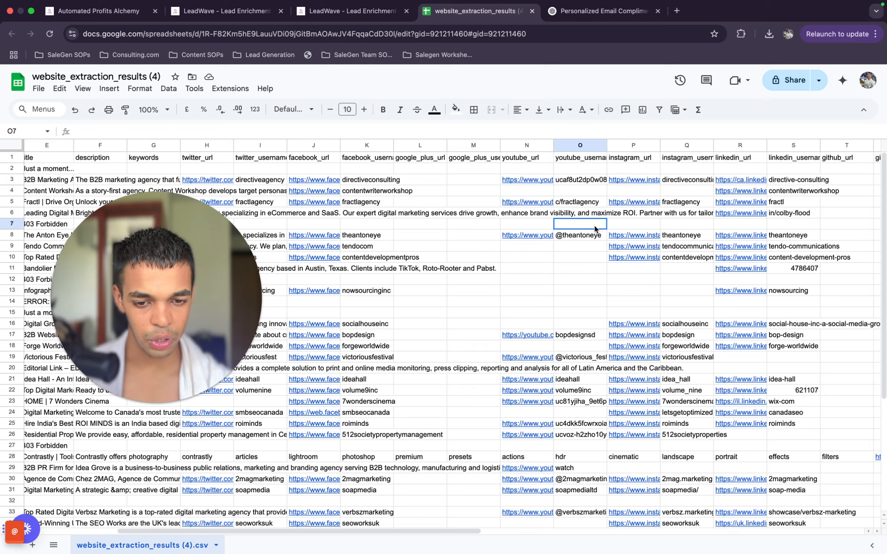
# Open the Instagram link in row 3 to view the directiveconsulting profile, and close that page.
pyautogui.hscroll(1, 614, 181)
pyautogui.hscroll(2, 614, 181)
pyautogui.click(568, 183)
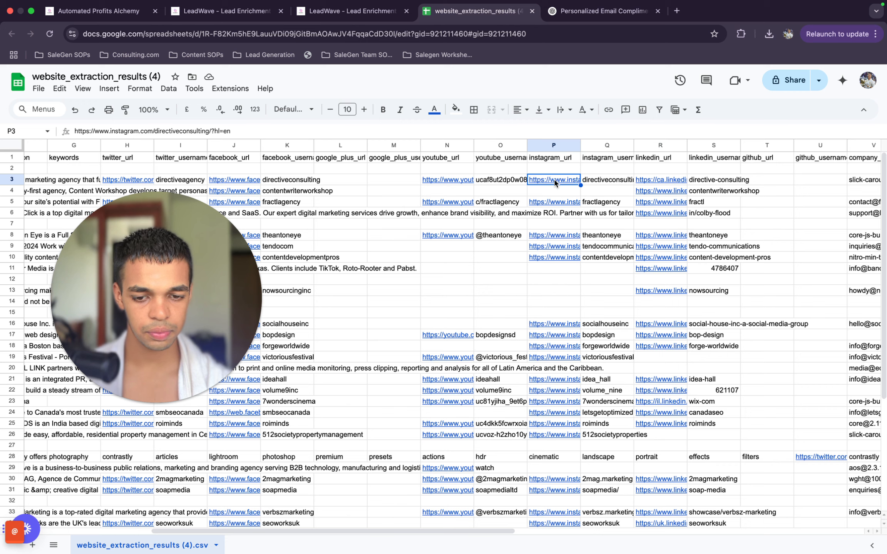
pyautogui.doubleClick(555, 183)
pyautogui.click(573, 201)
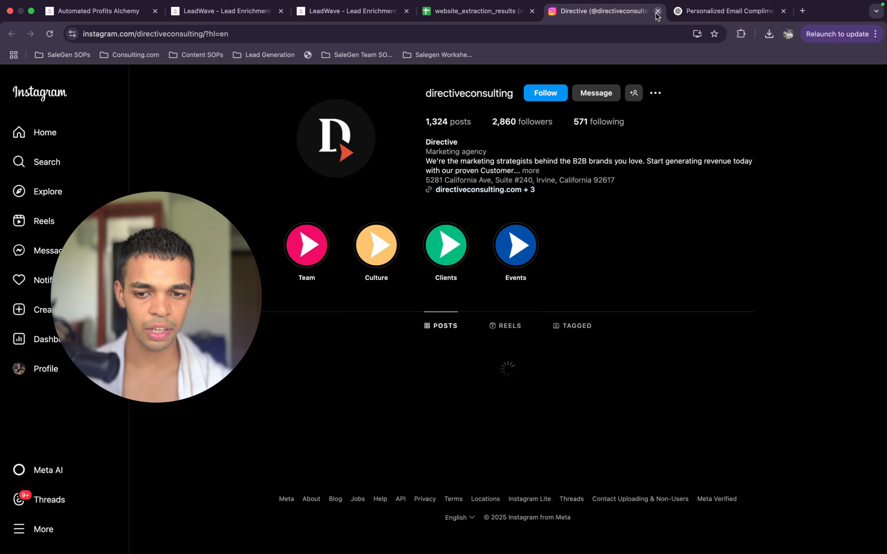
pyautogui.click(657, 11)
# Open the LinkedIn link in row 3 of the linkedin_url column and return to the spreadsheet.
pyautogui.hscroll(5, 601, 192)
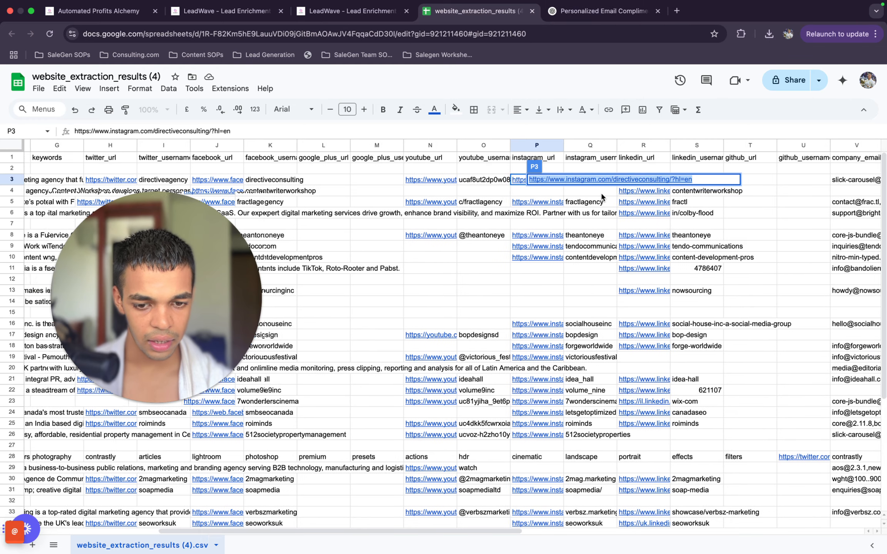
pyautogui.click(562, 215)
pyautogui.click(568, 180)
pyautogui.click(614, 196)
pyautogui.click(473, 11)
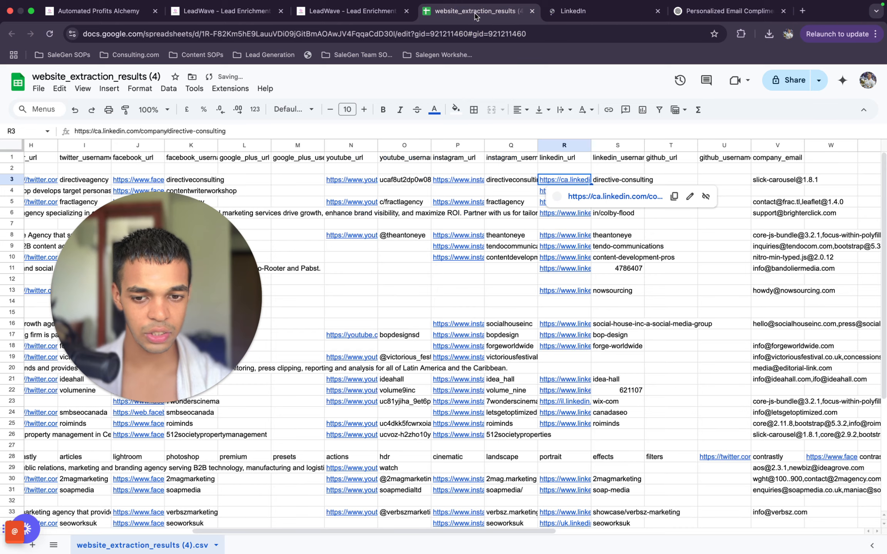
# Examine the scraped addresses in the company_email column and close the website_extraction_results (4) spreadsheet.
pyautogui.hscroll(8, 661, 207)
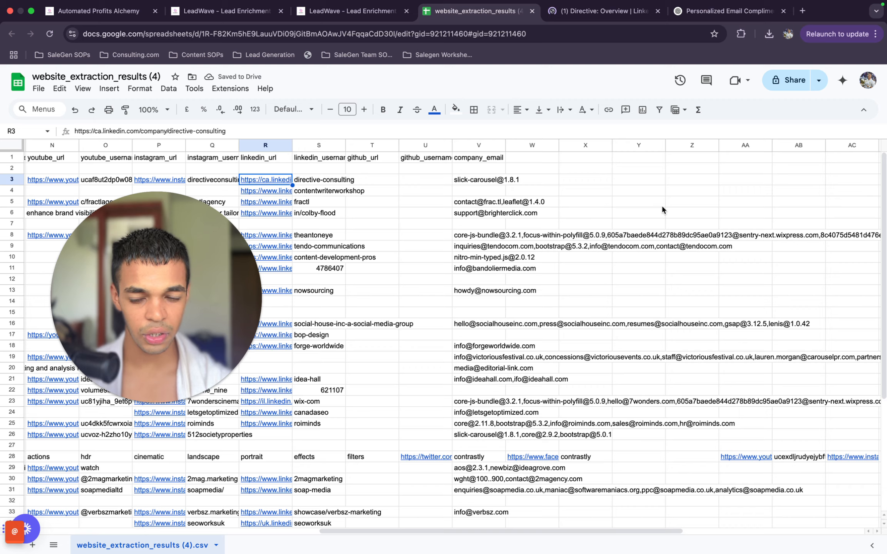
pyautogui.hscroll(-1, 662, 208)
pyautogui.hscroll(-3, 661, 207)
pyautogui.hscroll(2, 662, 207)
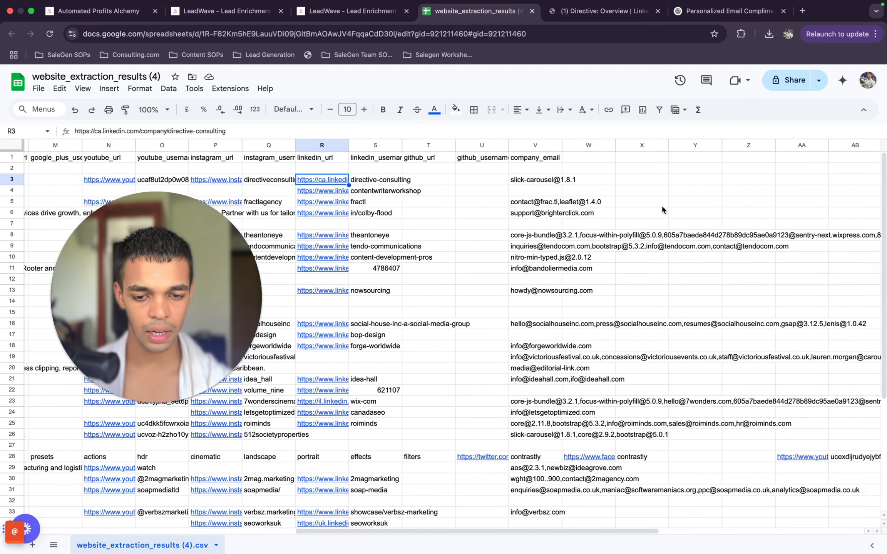
pyautogui.hscroll(3, 598, 247)
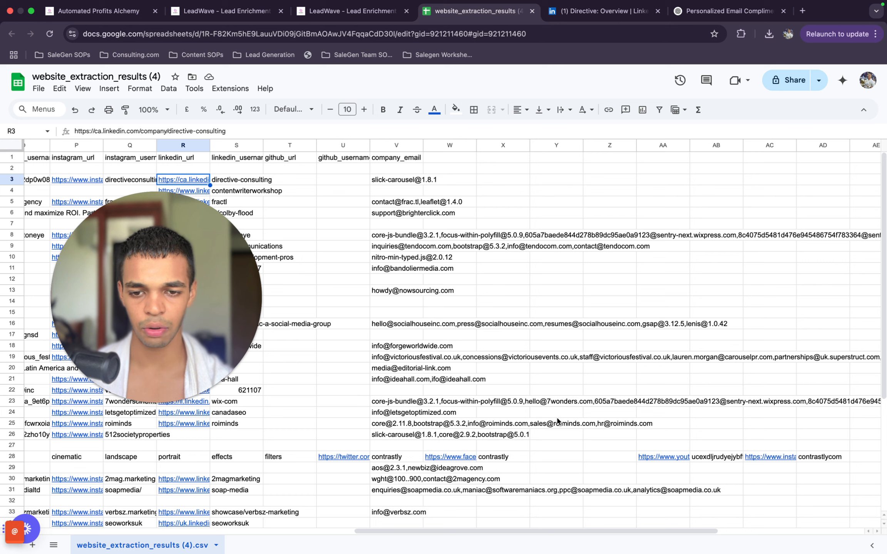
pyautogui.click(532, 11)
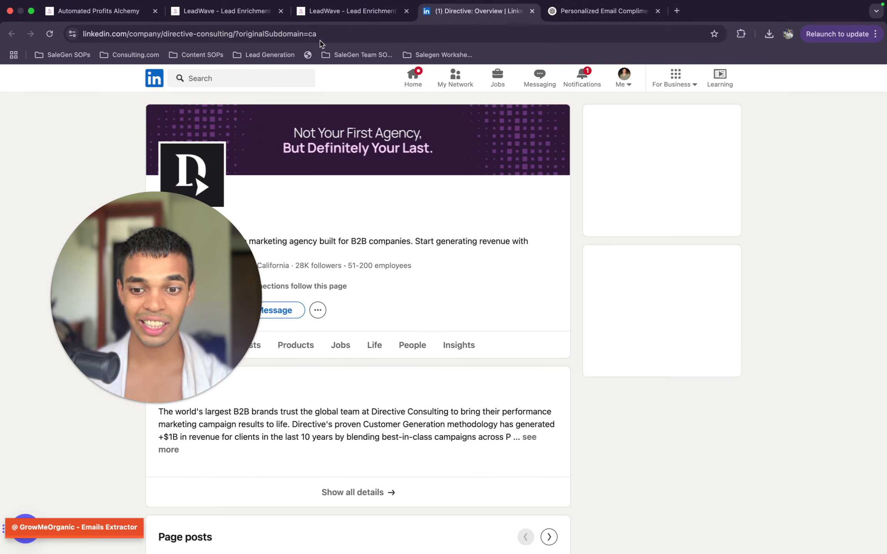
# Review LeadWave's Website Extraction and Lead Enrichment pages and look through the past jobs in Task History.
pyautogui.click(348, 10)
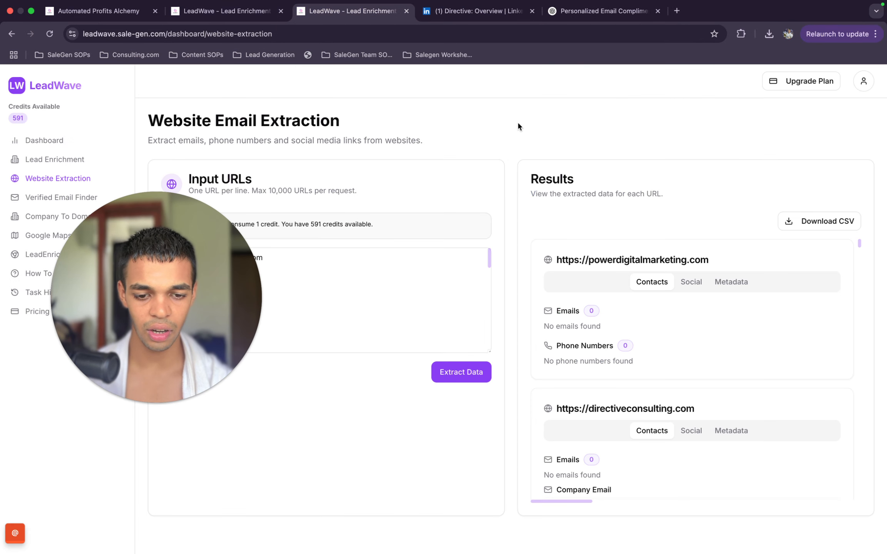
pyautogui.click(227, 11)
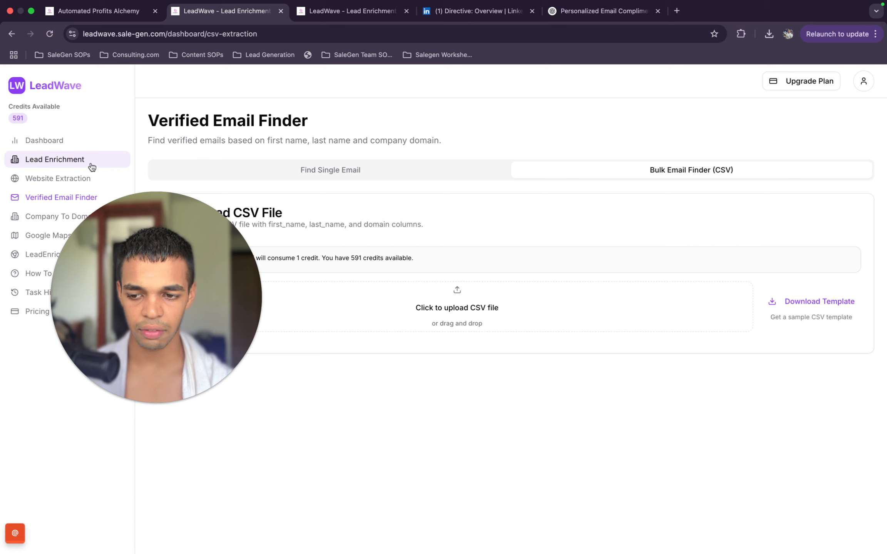
pyautogui.click(89, 166)
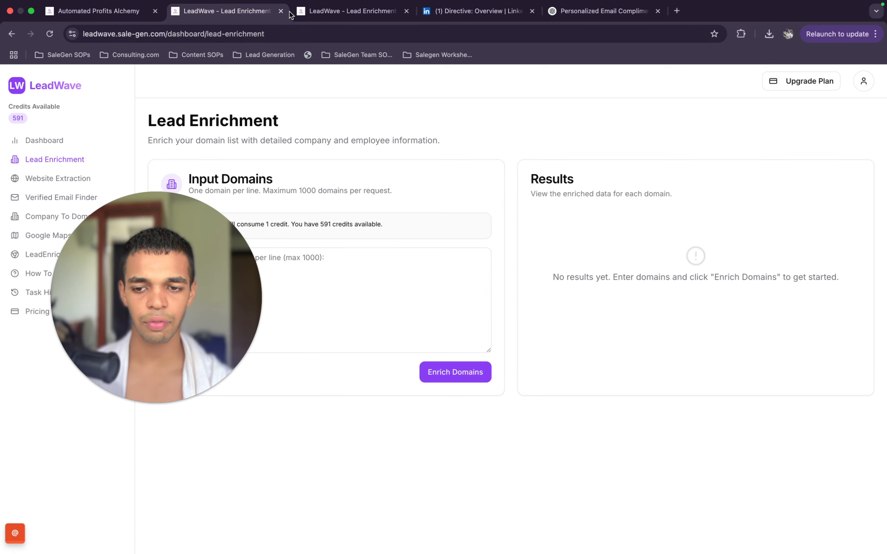
pyautogui.click(46, 292)
pyautogui.scroll(-3, 685, 294)
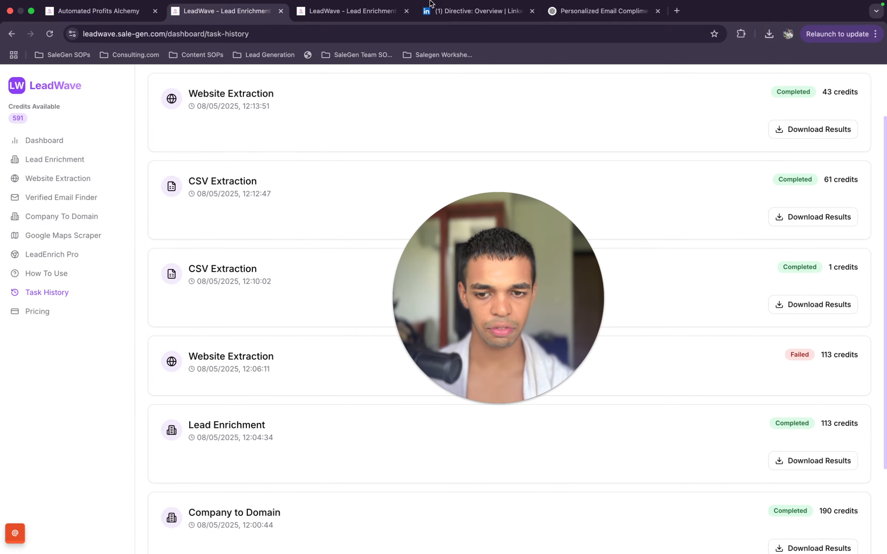
# Close both LeadWave tabs and the Directive LinkedIn page, keeping the community post and ChatGPT conversation open.
pyautogui.click(281, 11)
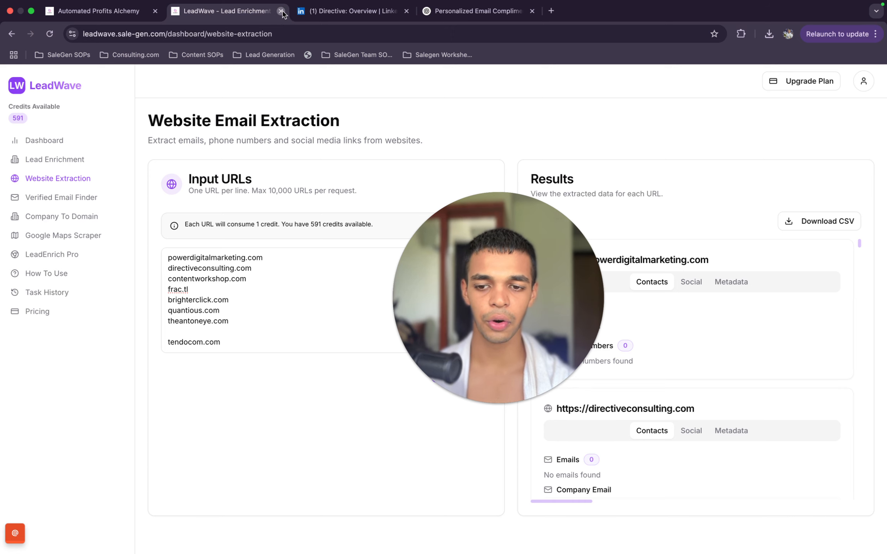
pyautogui.click(280, 12)
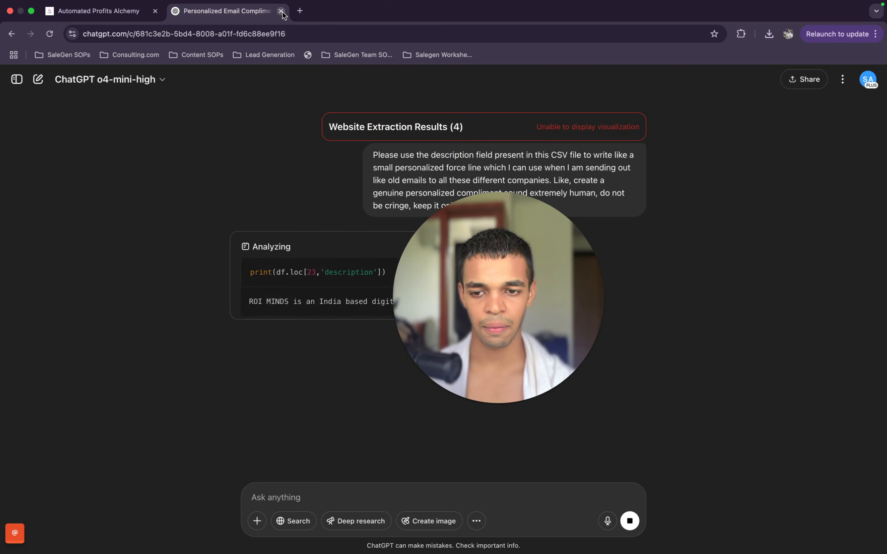
pyautogui.click(281, 11)
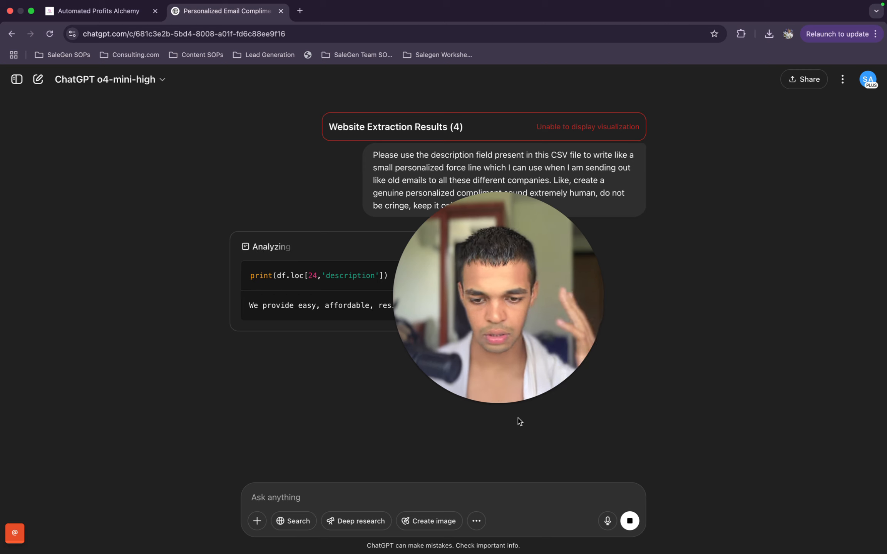
# Expand ChatGPT's analysis details and read how it is writing compliments from the CSV descriptions.
pyautogui.moveTo(500, 320); pyautogui.dragTo(886, 337)
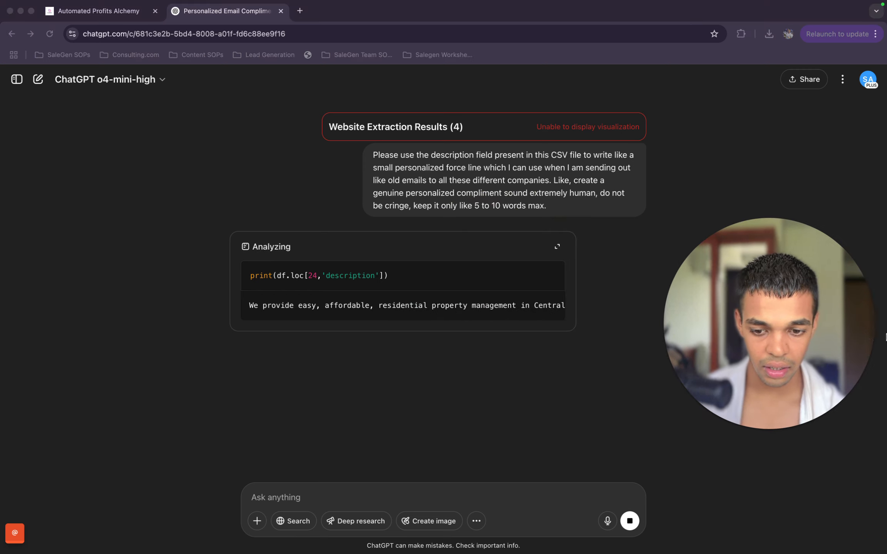
pyautogui.click(425, 293)
pyautogui.hscroll(5, 538, 307)
pyautogui.hscroll(-3, 540, 308)
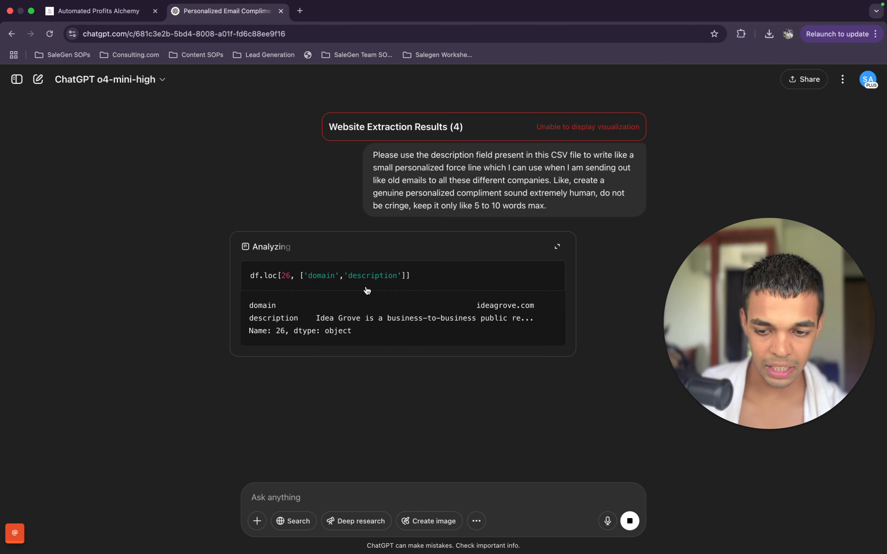
pyautogui.click(373, 251)
pyautogui.scroll(-20, 406, 368)
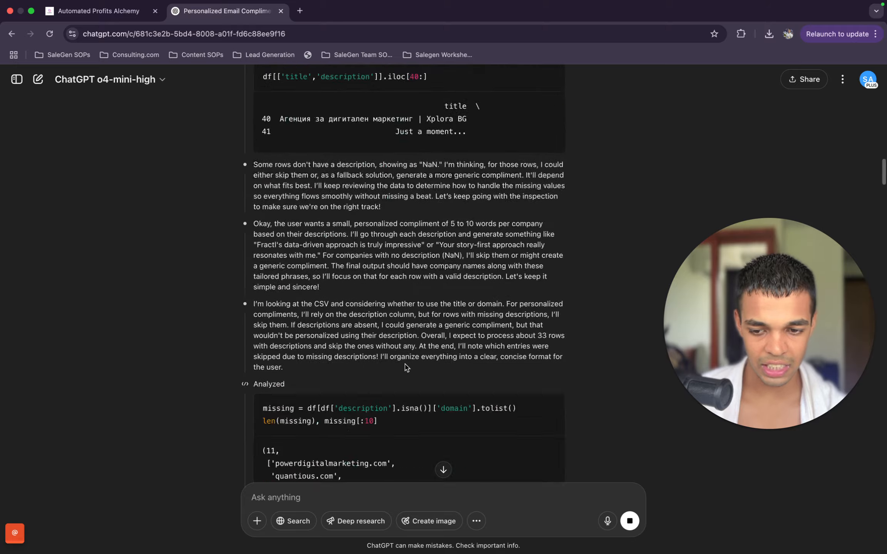
pyautogui.scroll(-5, 406, 368)
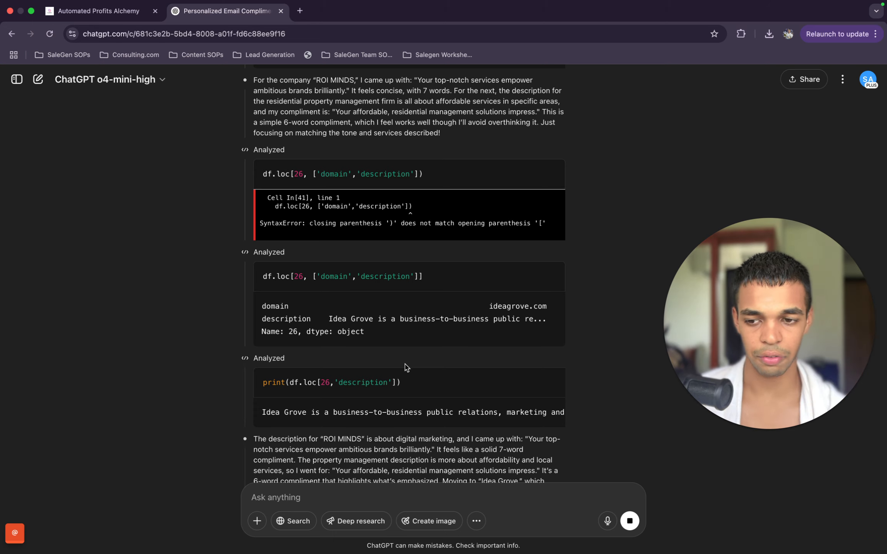
# Go to the Automated Profits Alchemy community post and review its ten lead generation steps.
pyautogui.click(96, 10)
pyautogui.scroll(-2, 438, 414)
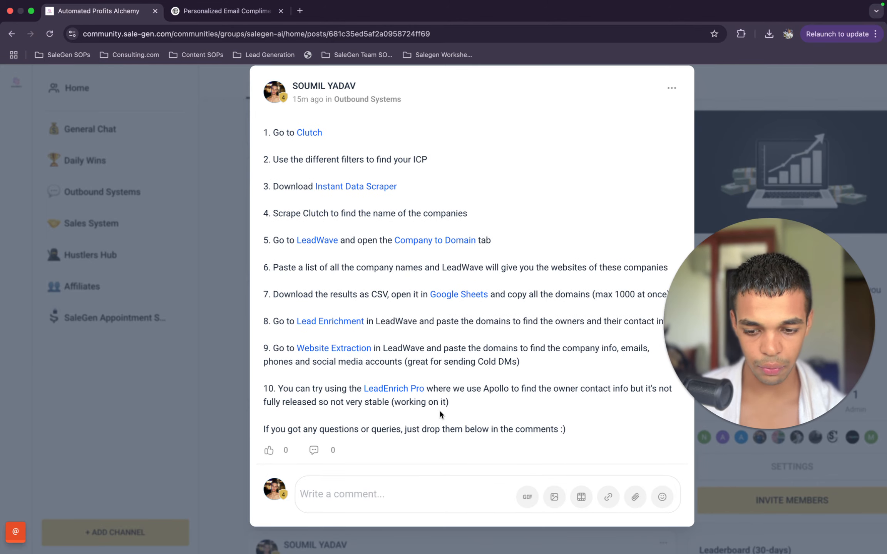
pyautogui.scroll(-2, 429, 385)
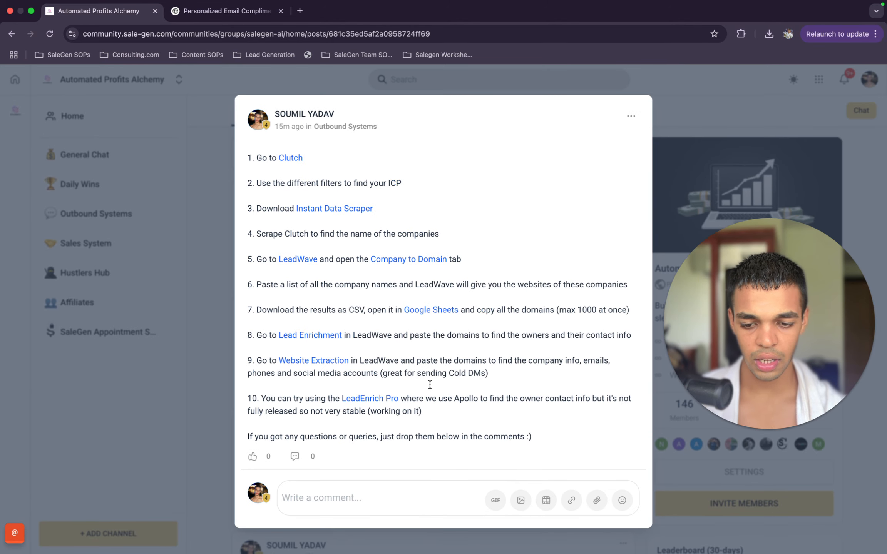